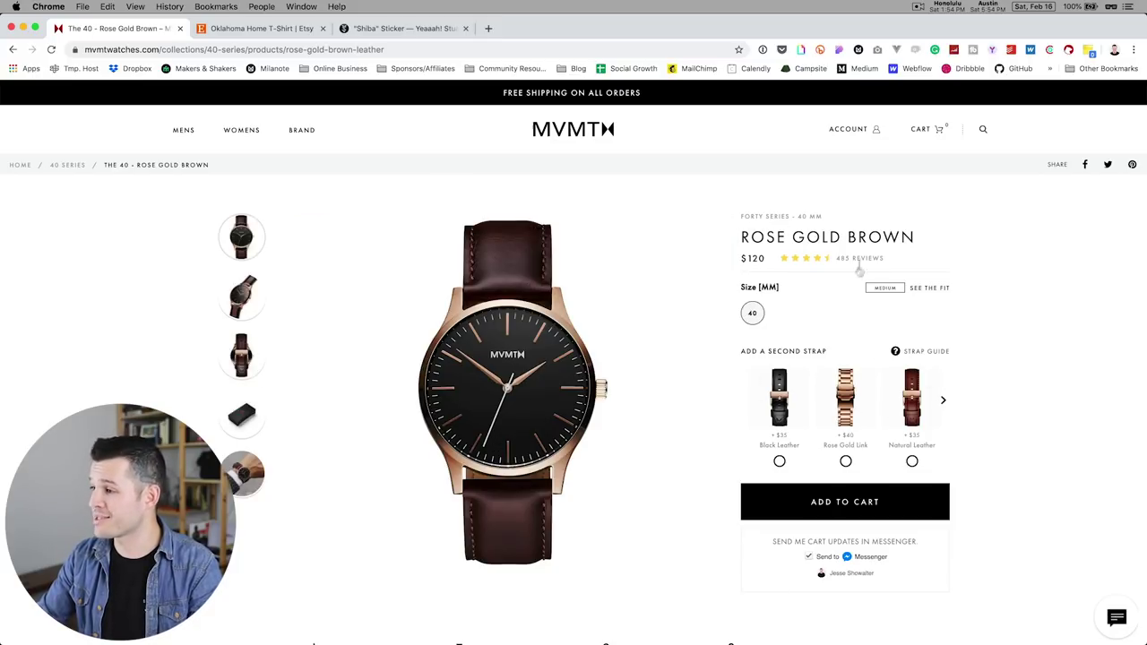
Step: Examine the color variant photos on the Oklahoma Home T-Shirt listing and bring up the Shiba sticker page
{"action": "left_click", "coordinate": [266, 30]}
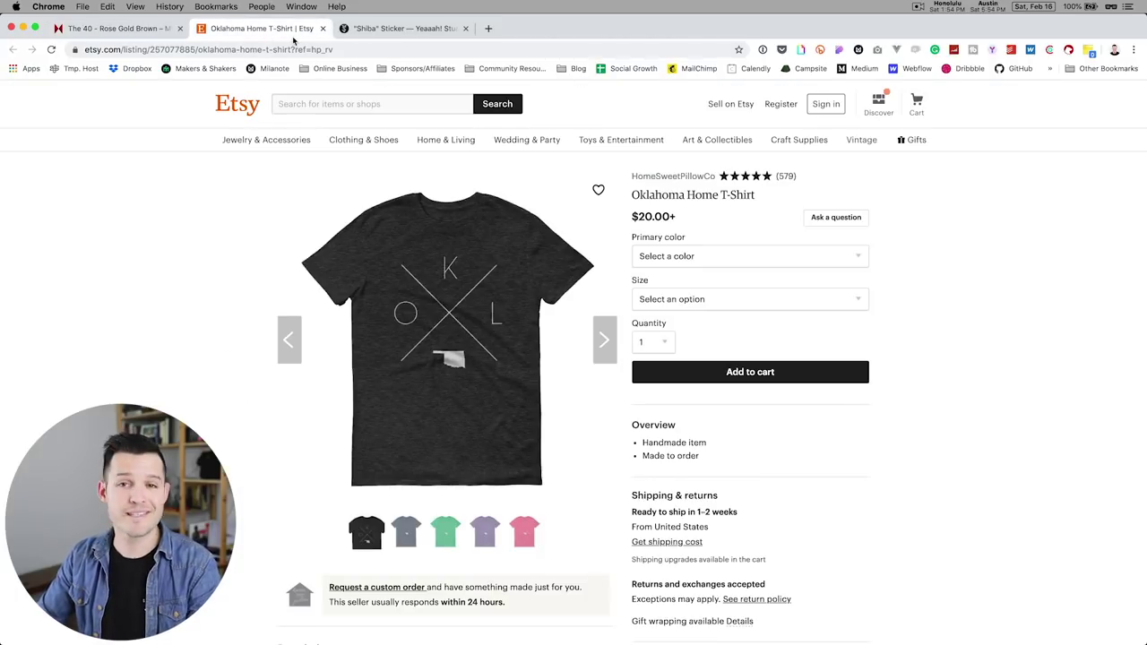
{"action": "left_click", "coordinate": [406, 531]}
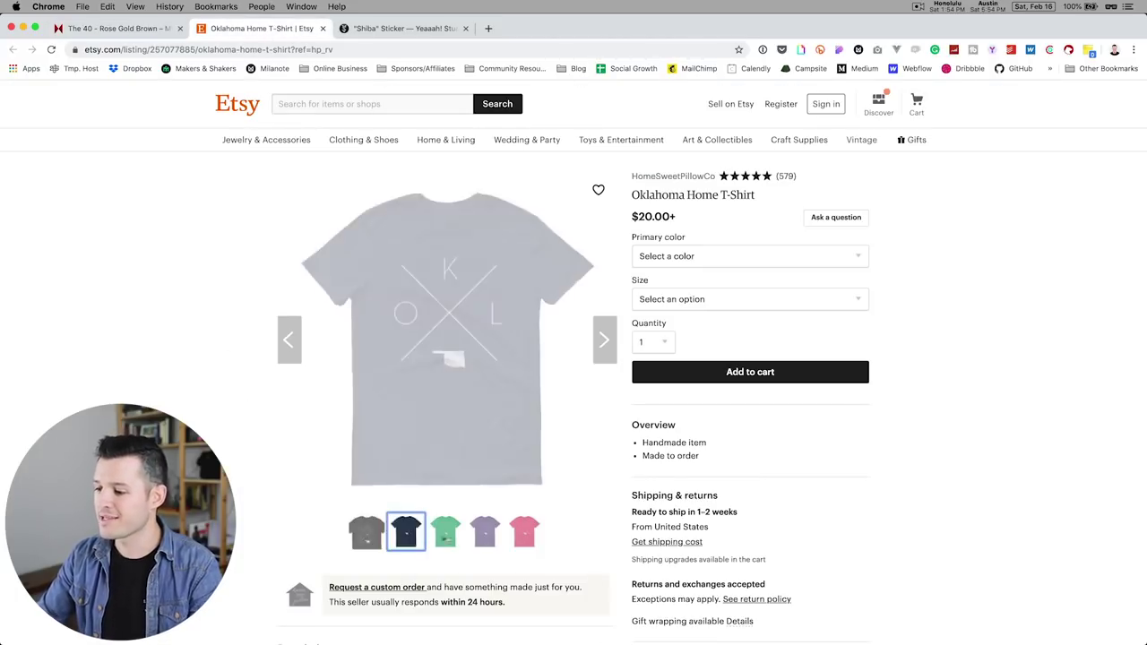
{"action": "left_click", "coordinate": [445, 532]}
{"action": "left_click", "coordinate": [366, 531]}
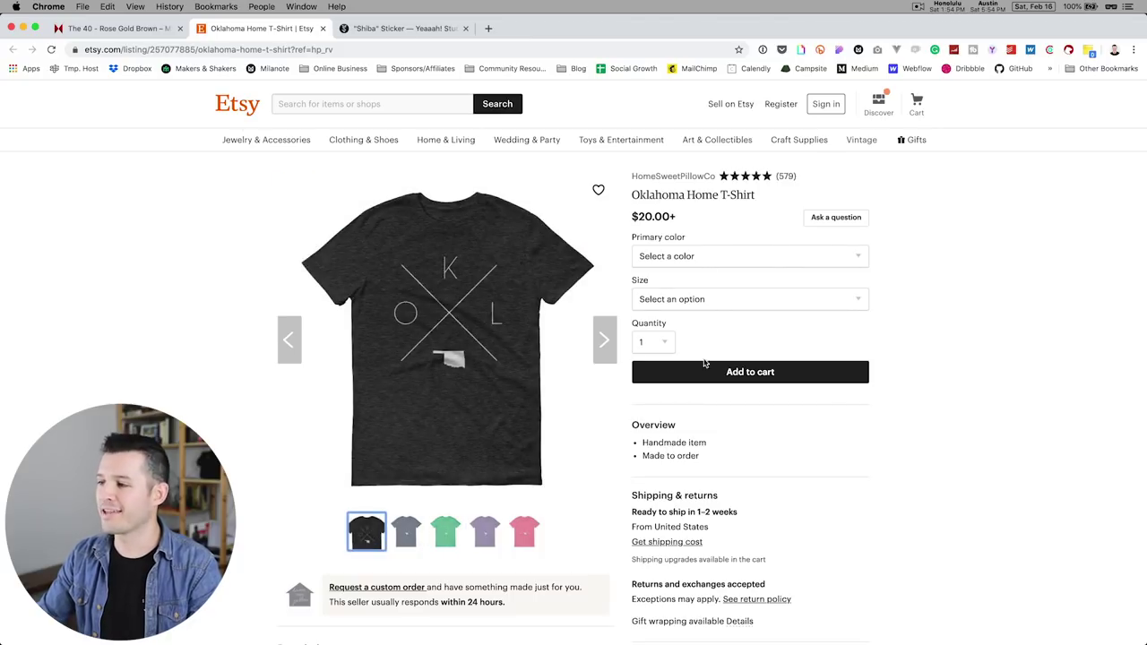
{"action": "left_click", "coordinate": [406, 28]}
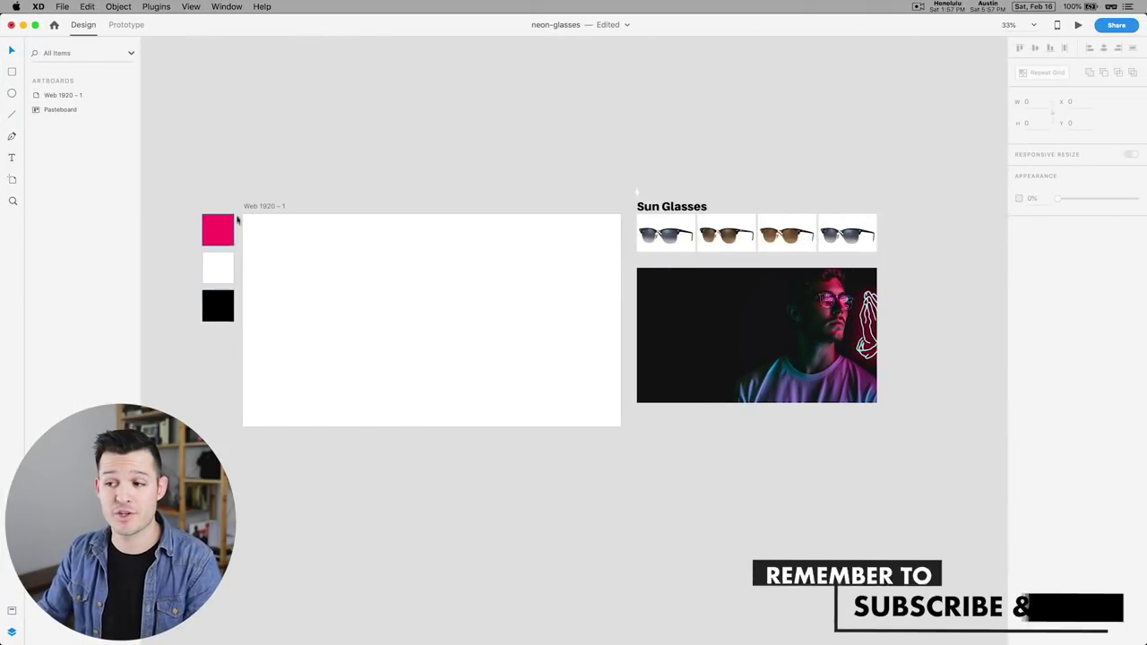
Step: Switch to Adobe XD and examine the blank artboard, the lightning-bolt logo, the Sun Glasses heading and the image assets
{"action": "left_click", "coordinate": [305, 235]}
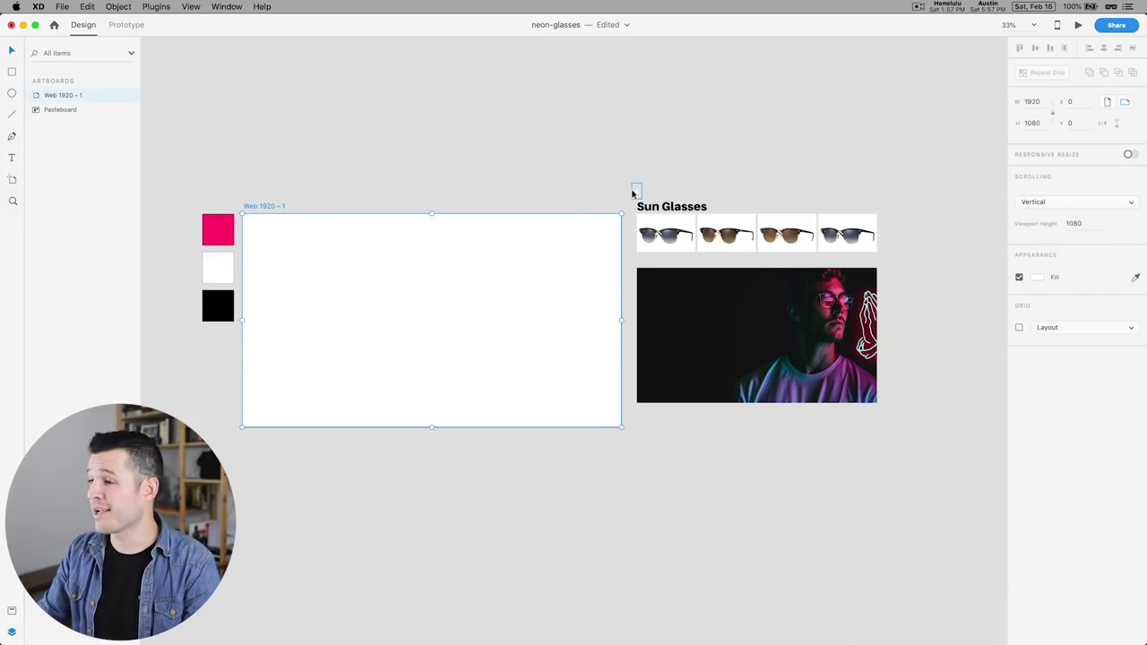
{"action": "left_click", "coordinate": [635, 191]}
{"action": "left_click", "coordinate": [675, 206]}
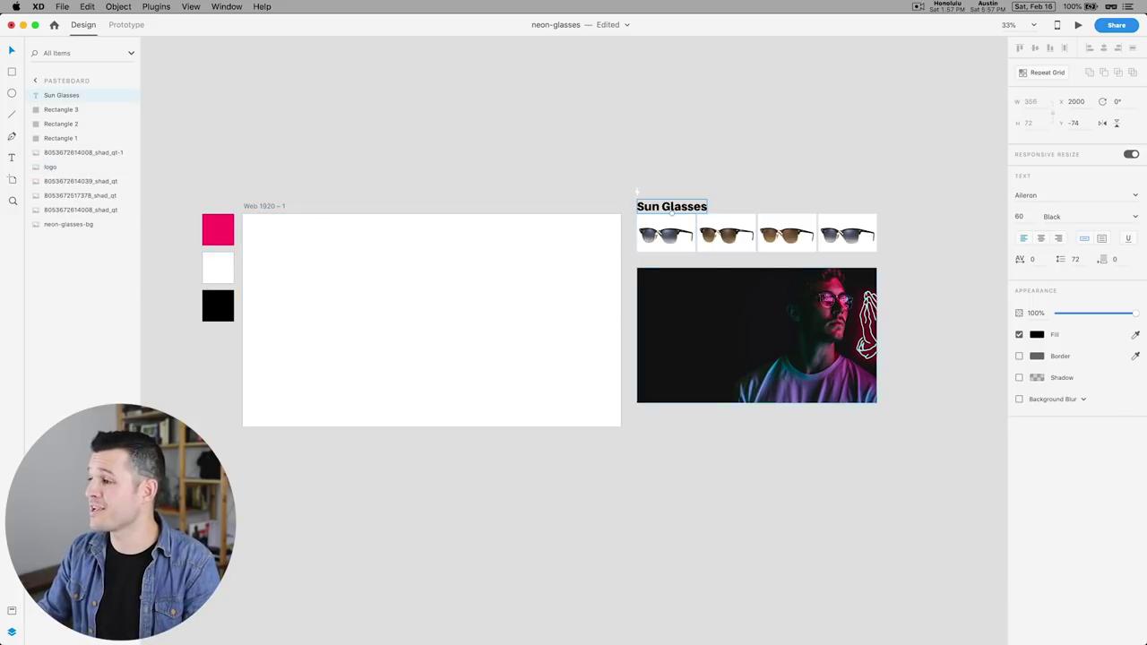
{"action": "left_click_drag", "start_coordinate": [876, 477], "coordinate": [680, 226]}
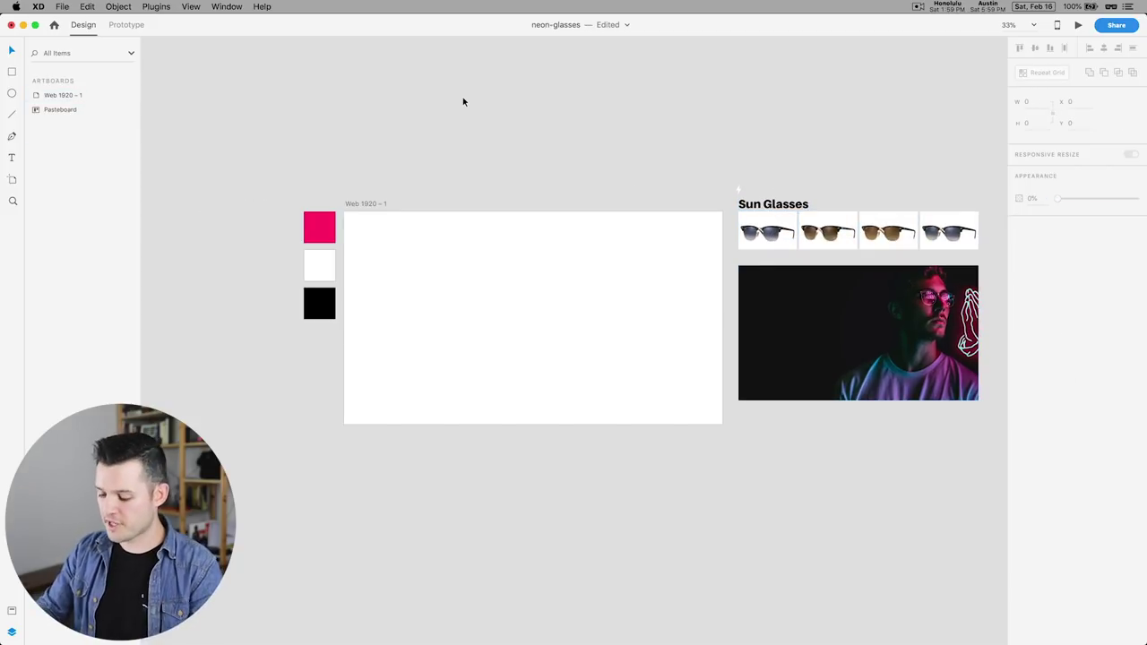
Step: Rename the Web 1920 – 1 artboard as sunglasses
{"action": "key", "text": "super+equal"}
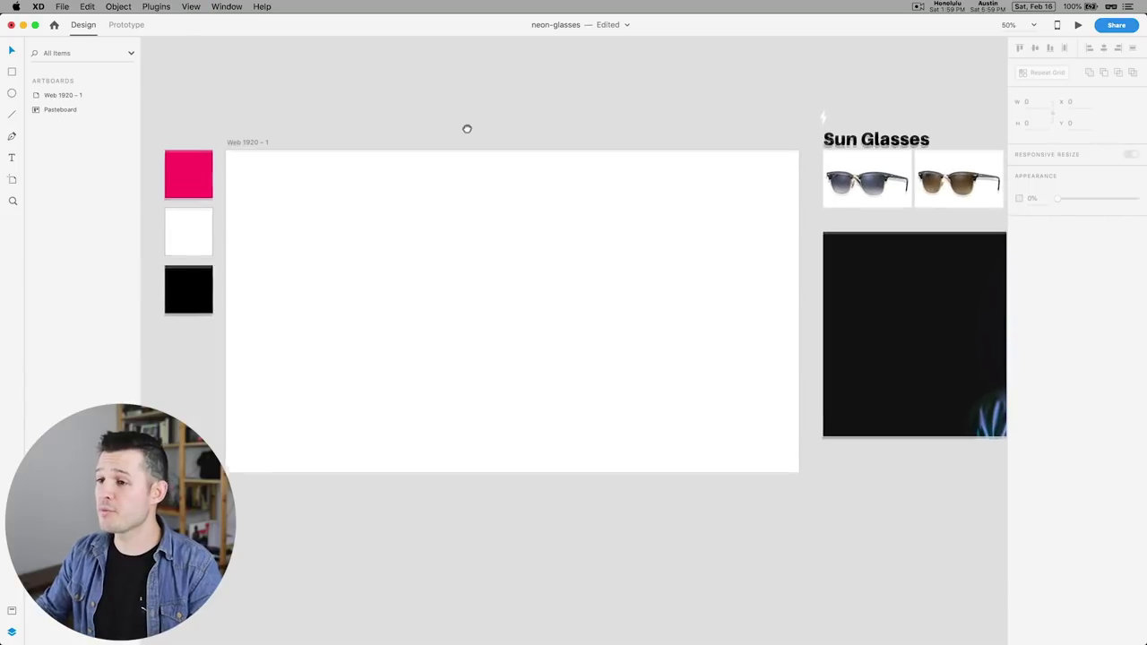
{"action": "left_click", "coordinate": [258, 150]}
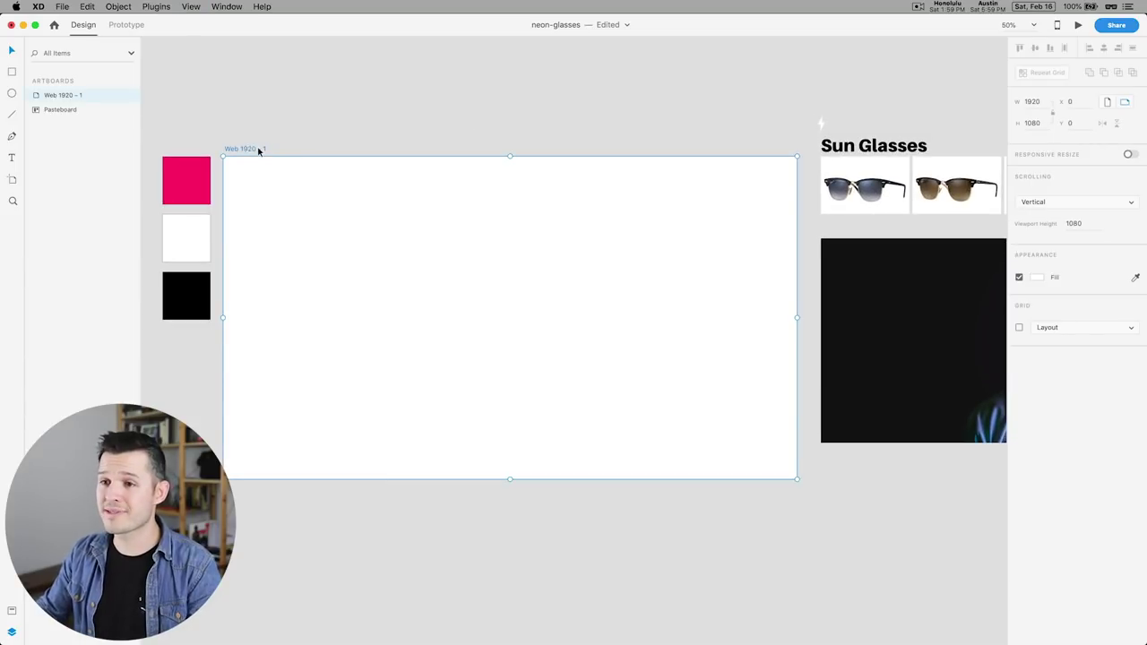
{"action": "double_click", "coordinate": [65, 99]}
{"action": "type", "text": "sunglass"}
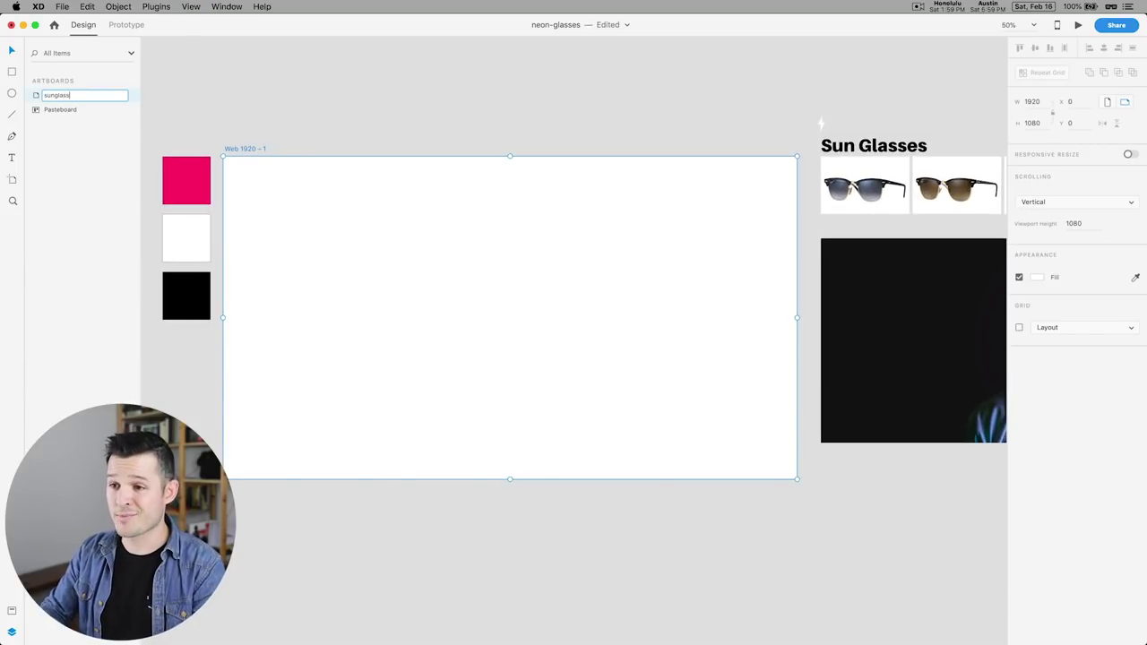
{"action": "type", "text": "es"}
{"action": "key", "text": "Return"}
{"action": "mouse_move", "coordinate": [569, 135]}
{"action": "left_mouse_down"}
{"action": "mouse_move", "coordinate": [394, 138]}
{"action": "mouse_move", "coordinate": [566, 140]}
{"action": "left_mouse_up"}
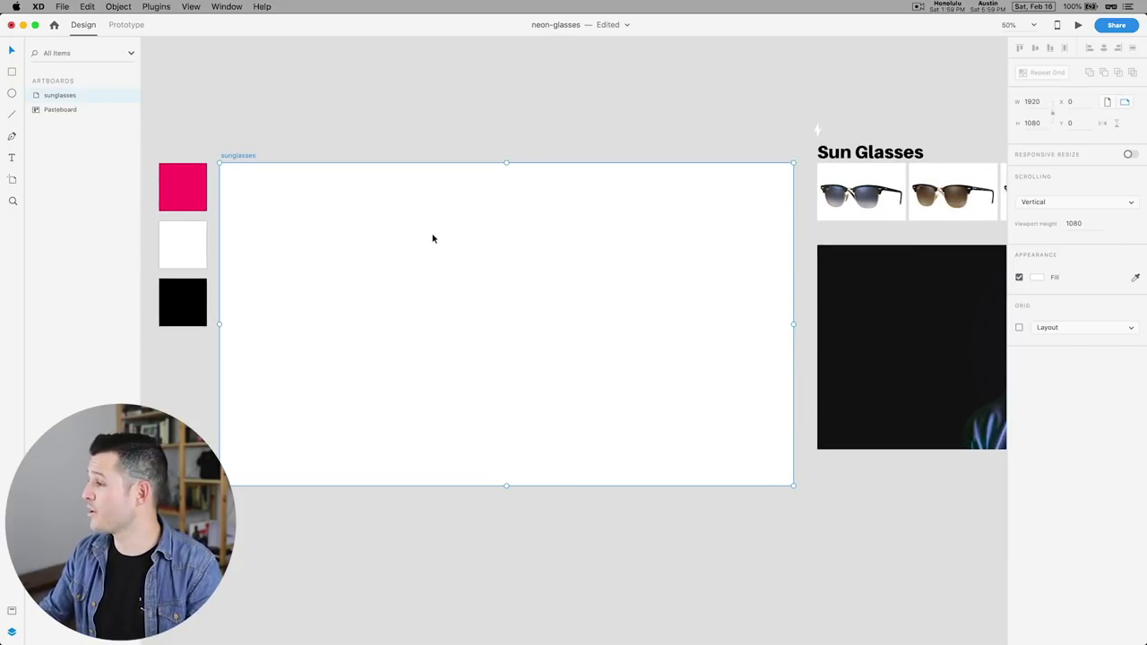
Step: Turn on the sunglasses artboard's grid, trying the Square type before setting it back to Layout
{"action": "left_click", "coordinate": [1020, 328]}
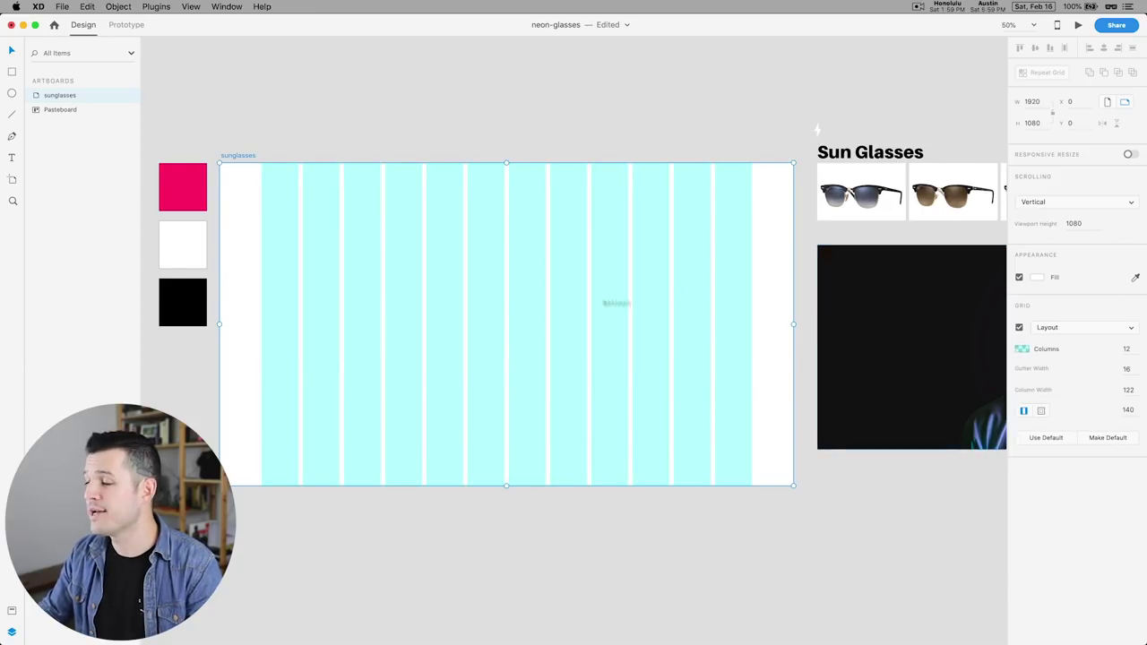
{"action": "scroll", "coordinate": [610, 302], "scroll_direction": "left", "scroll_amount": 1}
{"action": "left_click", "coordinate": [1066, 328]}
{"action": "left_click", "coordinate": [1067, 338]}
{"action": "left_click", "coordinate": [1067, 328]}
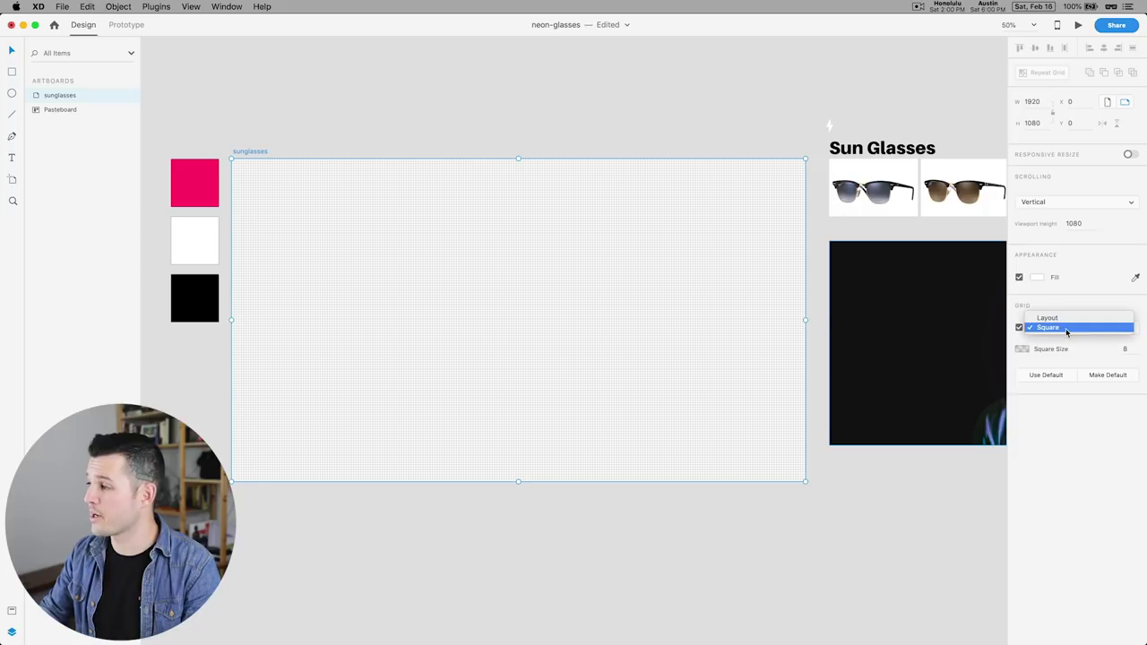
{"action": "left_click", "coordinate": [1065, 318]}
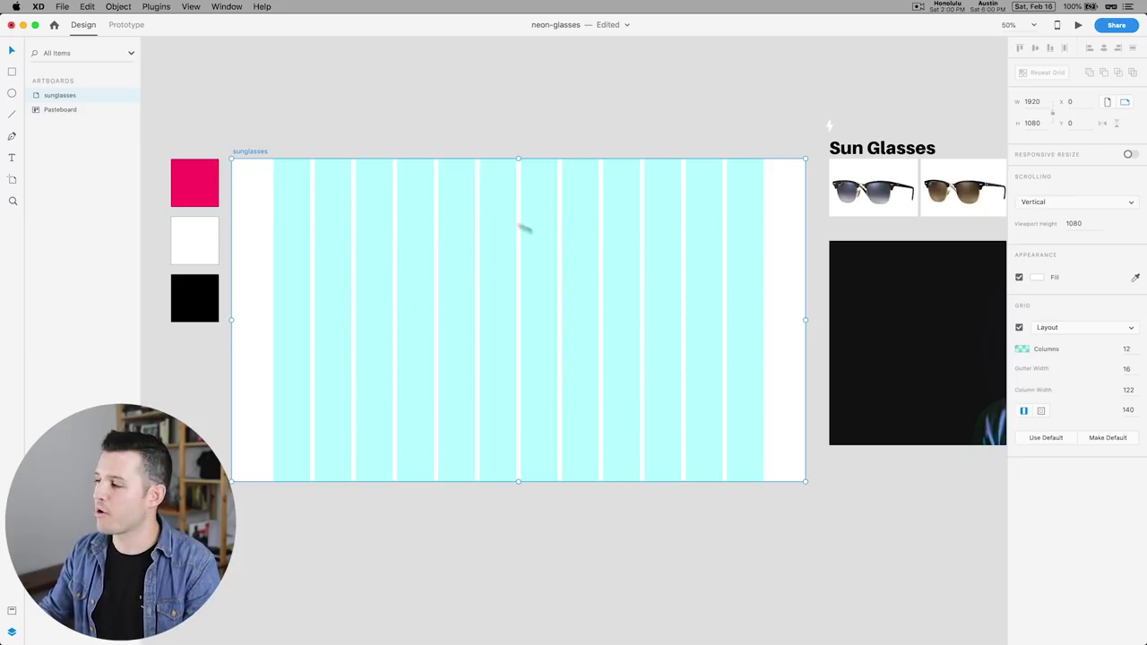
Step: Move the neon portrait photo onto the artboard, hide the layout grid and enlarge the photo to fill 1920 by 1080
{"action": "left_click_drag", "start_coordinate": [901, 346], "coordinate": [438, 323]}
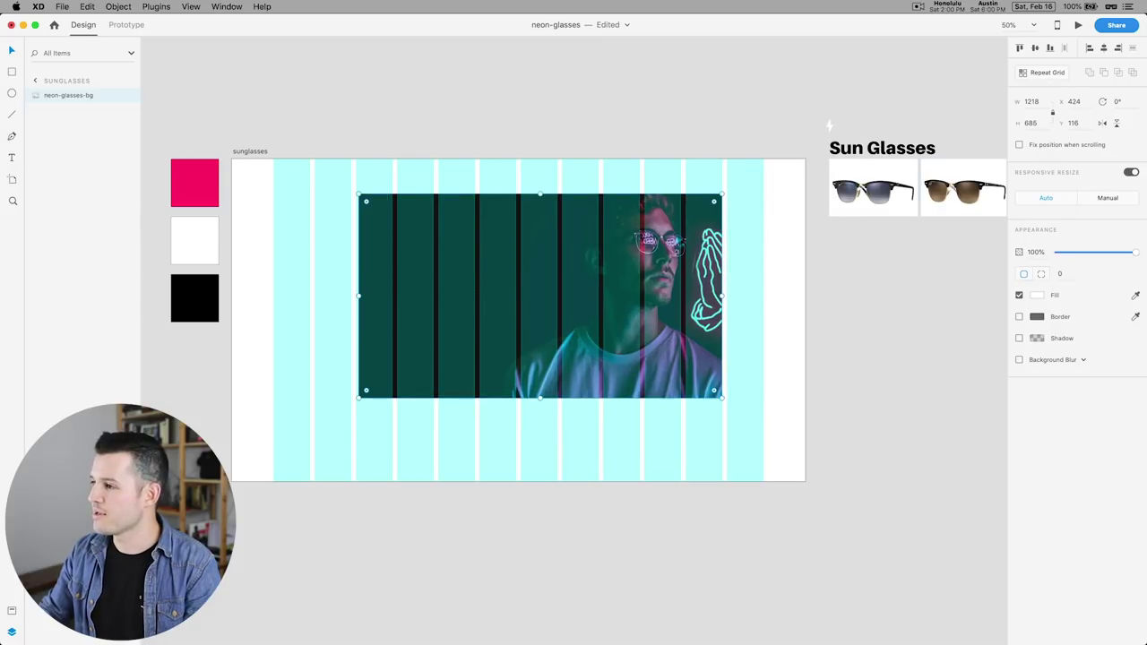
{"action": "left_click", "coordinate": [772, 207]}
{"action": "left_click", "coordinate": [244, 154]}
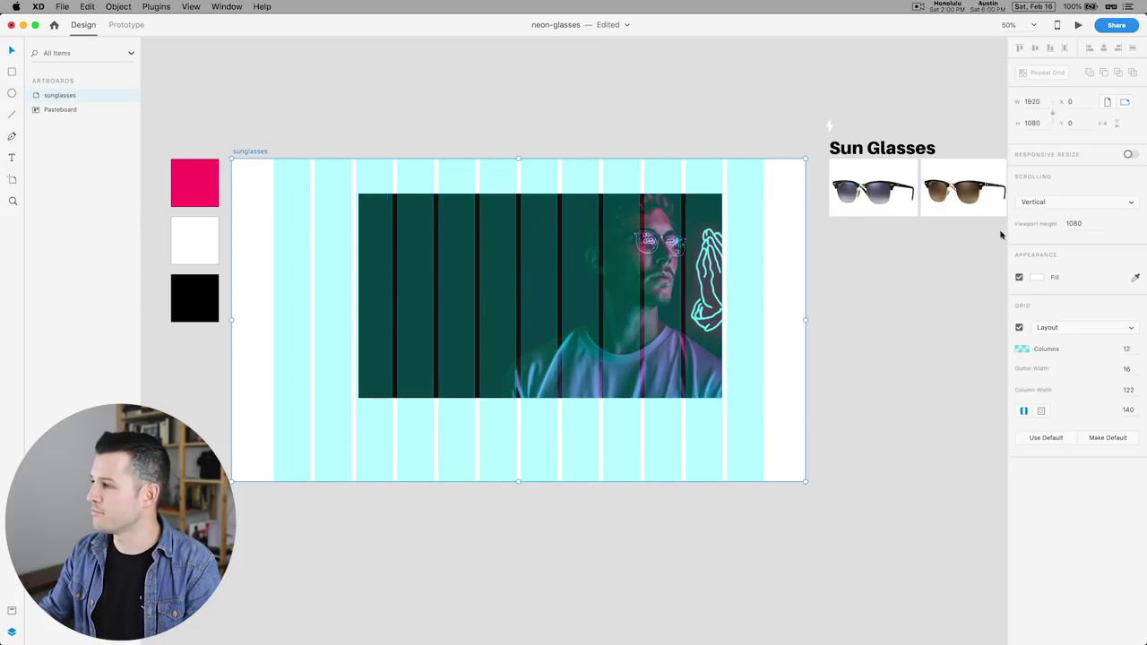
{"action": "left_click", "coordinate": [1020, 328]}
{"action": "left_click_drag", "start_coordinate": [509, 248], "coordinate": [402, 208]}
{"action": "left_click_drag", "start_coordinate": [594, 363], "coordinate": [804, 480]}
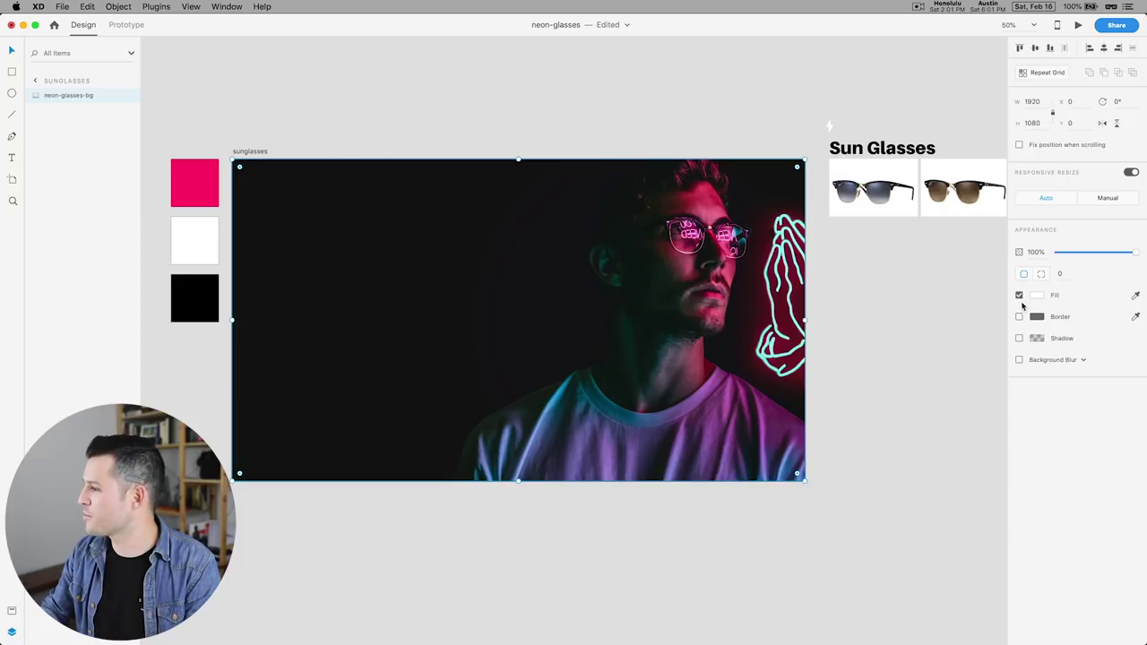
Step: Place the lightning-bolt logo in the artboard's upper-left area at about X 140, Y 36, using the layout grid for alignment
{"action": "left_click", "coordinate": [251, 152]}
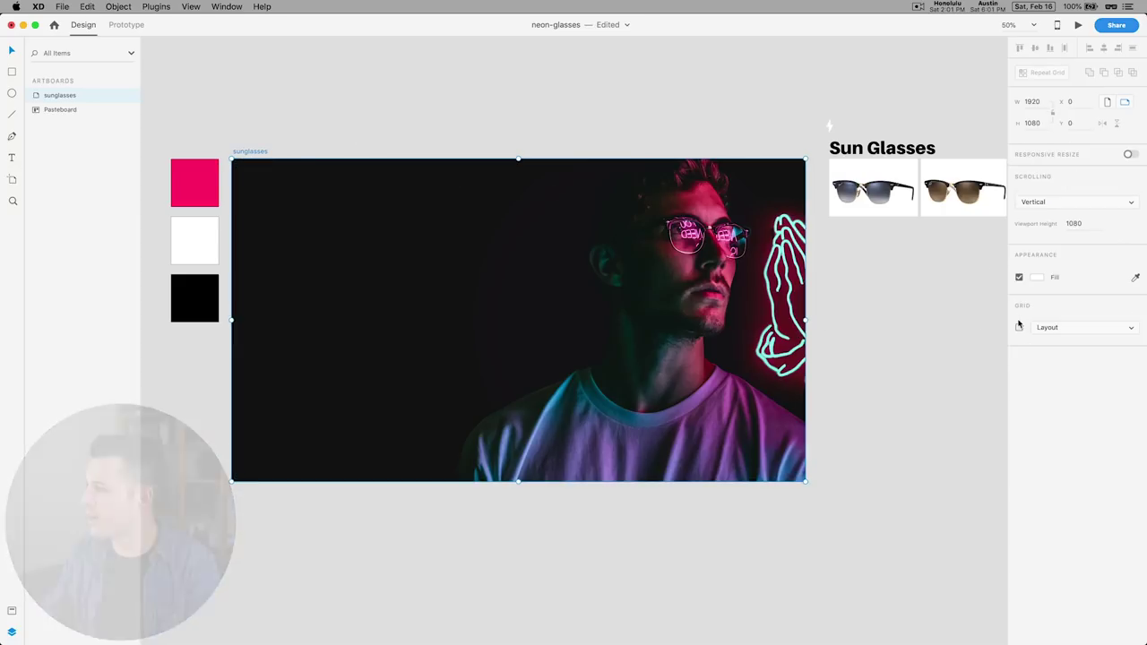
{"action": "key", "text": "super+shift+apostrophe"}
{"action": "scroll", "coordinate": [332, 218], "scroll_direction": "left", "scroll_amount": 1}
{"action": "left_click_drag", "start_coordinate": [829, 125], "coordinate": [301, 181]}
{"action": "key", "text": "super+shift+apostrophe"}
{"action": "scroll", "coordinate": [368, 221], "scroll_direction": "right", "scroll_amount": 1}
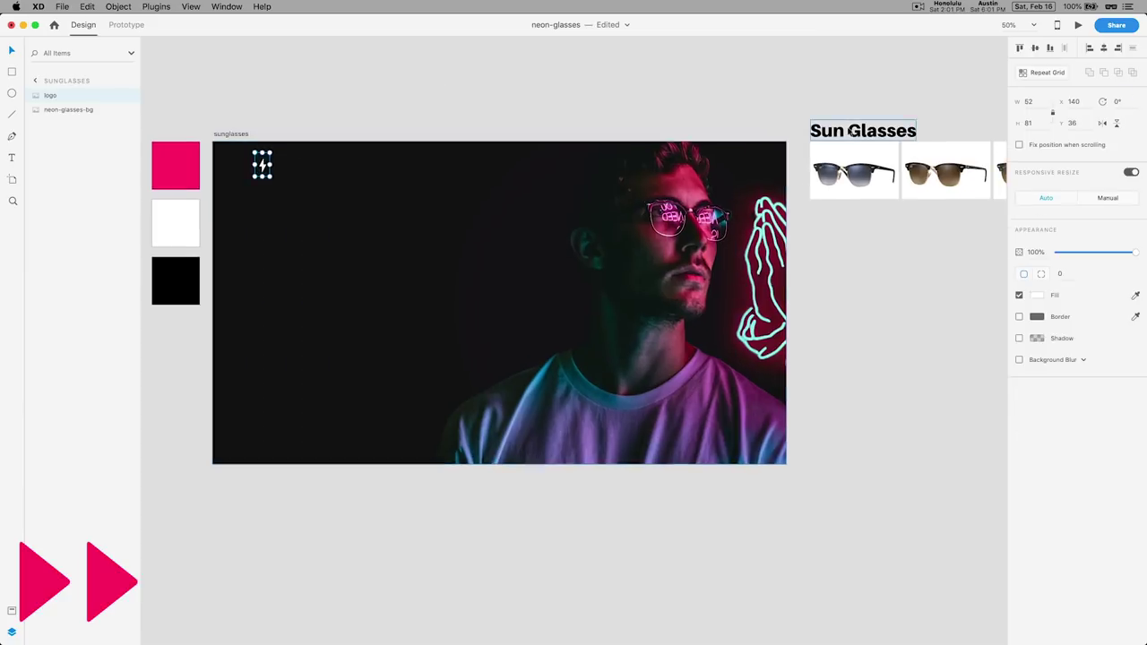
Step: Place a copy of the Sun Glasses heading beside the logo in white at font size 40
{"action": "left_click", "coordinate": [1037, 388]}
{"action": "left_click", "coordinate": [890, 319]}
{"action": "left_click_drag", "start_coordinate": [863, 131], "coordinate": [319, 168]}
{"action": "left_click", "coordinate": [1020, 270]}
{"action": "type", "text": "40"}
{"action": "key", "text": "Return"}
Step: Change the copied heading beside the logo to read Neon and set its style to Black Italic
{"action": "double_click", "coordinate": [319, 167]}
{"action": "type", "text": "Neon"}
{"action": "key", "text": "super+equal"}
{"action": "key", "text": "super+minus"}
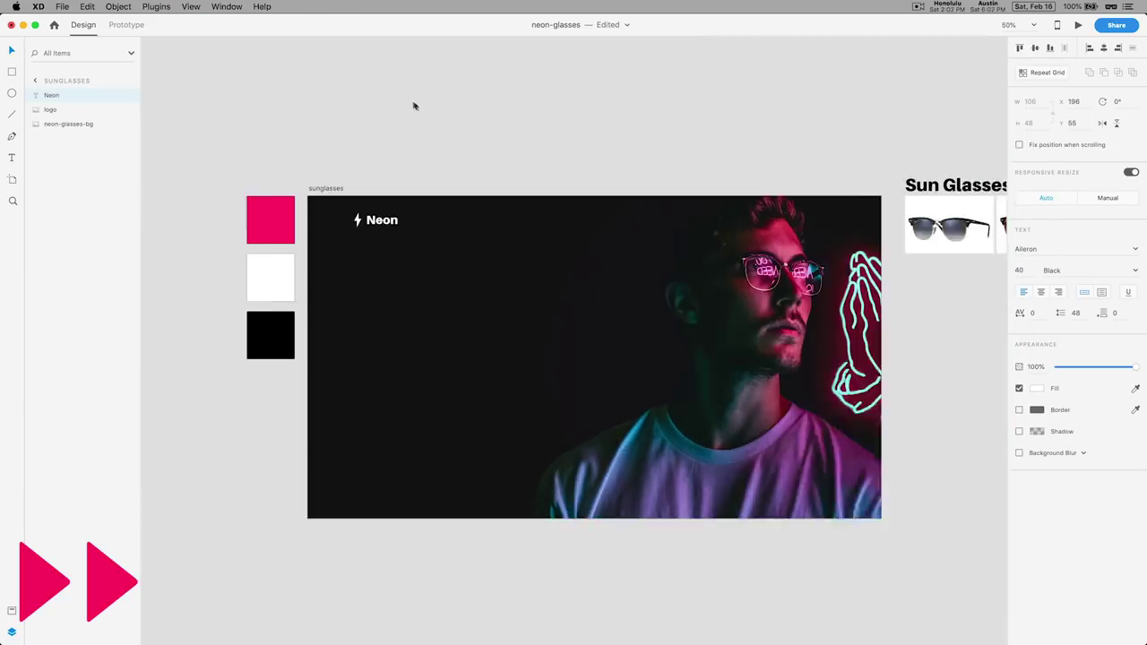
{"action": "left_click", "coordinate": [1135, 271]}
{"action": "left_click", "coordinate": [1064, 452]}
{"action": "left_click", "coordinate": [440, 118]}
Step: Draw a white rounded bar about 27 by 5 near the artboard's upper-right corner and duplicate it twice below as a menu icon
{"action": "scroll", "coordinate": [458, 134], "scroll_direction": "right", "scroll_amount": 1}
{"action": "key", "text": "super+equal"}
{"action": "scroll", "coordinate": [851, 442], "scroll_direction": "right", "scroll_amount": 2}
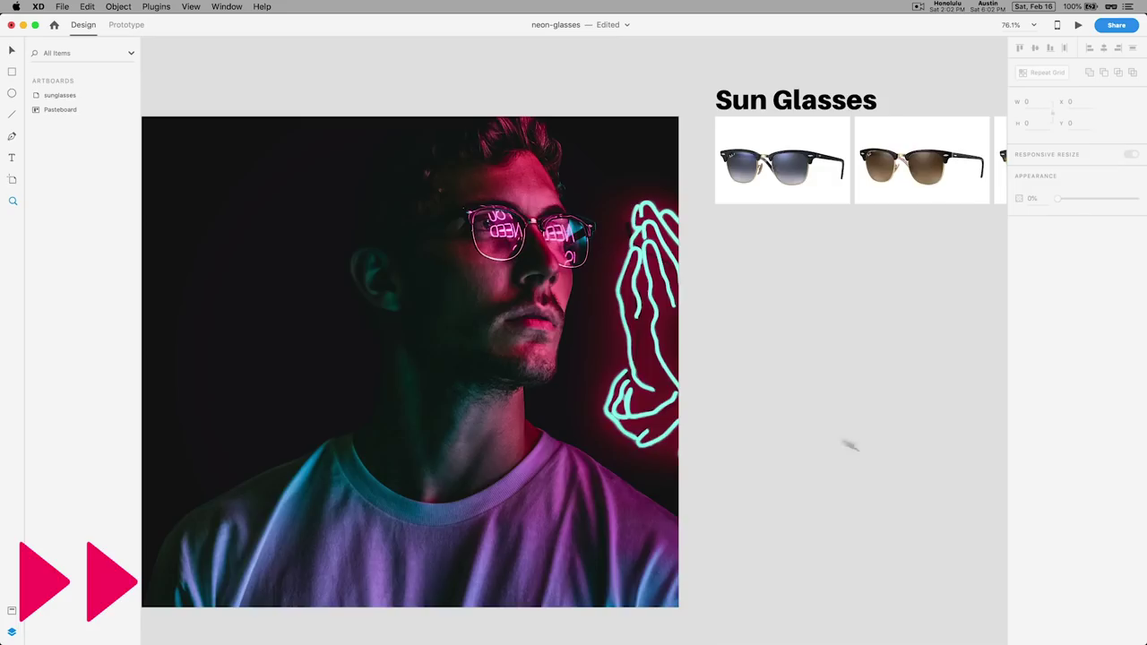
{"action": "key", "text": "super+equal"}
{"action": "key", "text": "r"}
{"action": "left_click_drag", "start_coordinate": [635, 152], "coordinate": [650, 155]}
{"action": "key", "text": "super+equal"}
{"action": "key", "text": "super+equal"}
{"action": "scroll", "coordinate": [610, 111], "scroll_direction": "up", "scroll_amount": 1}
{"action": "left_click_drag", "start_coordinate": [610, 111], "coordinate": [609, 129], "text": "alt"}
{"action": "left_click_drag", "start_coordinate": [627, 132], "coordinate": [627, 151], "text": "alt"}
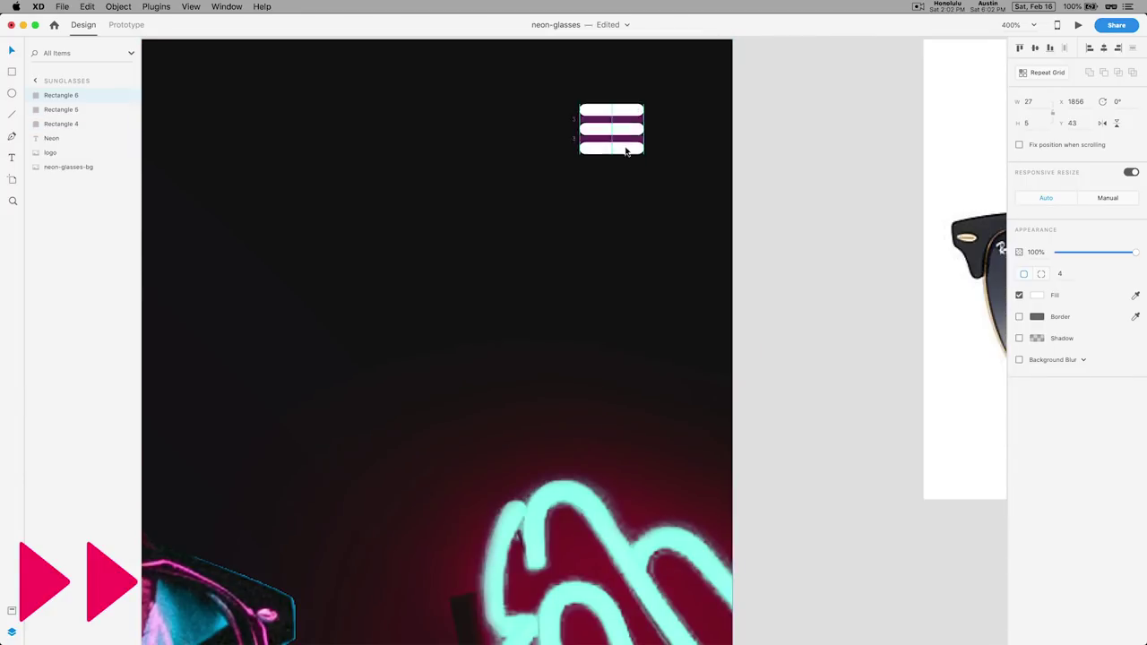
Step: Thin the menu icon's bars to a height of 4 and shorten the middle bar on its left side
{"action": "key", "text": "super+1"}
{"action": "left_click", "coordinate": [553, 171]}
{"action": "scroll", "coordinate": [553, 170], "scroll_direction": "right", "scroll_amount": 2}
{"action": "key", "text": "super+equal"}
{"action": "key", "text": "super+equal"}
{"action": "left_click", "coordinate": [494, 214]}
{"action": "left_click", "coordinate": [494, 201], "text": "shift"}
{"action": "left_click", "coordinate": [494, 188], "text": "shift"}
{"action": "key", "text": "super+equal"}
{"action": "left_click", "coordinate": [1058, 266]}
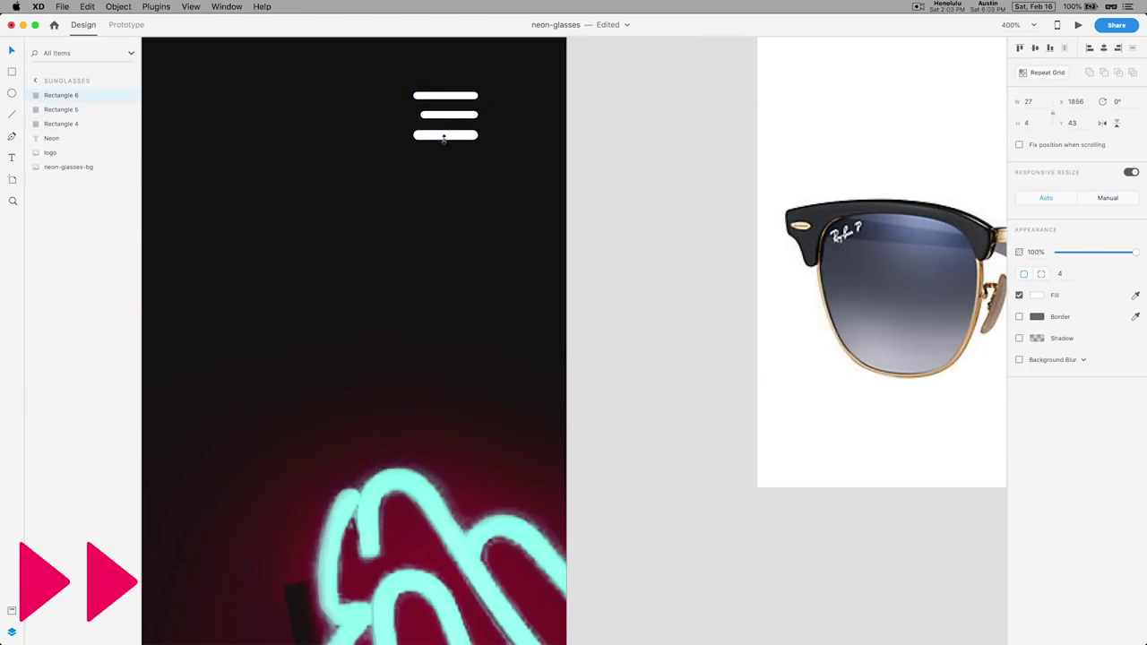
Step: Group the three bars of the menu icon
{"action": "left_click", "coordinate": [452, 96]}
{"action": "left_click", "coordinate": [459, 125], "text": "shift"}
{"action": "left_click", "coordinate": [459, 111], "text": "shift"}
{"action": "key", "text": "super+g"}
Step: Group the lightning-bolt logo with the Neon text
{"action": "key", "text": "super+minus"}
{"action": "key", "text": "super+minus"}
{"action": "key", "text": "super+minus"}
{"action": "left_click", "coordinate": [333, 213]}
{"action": "left_click", "coordinate": [363, 216], "text": "shift"}
{"action": "key", "text": "super+g"}
Step: Scale down the logo group, with the Neon text at size 30, and align the text vertically with the lightning bolt
{"action": "left_click", "coordinate": [1031, 102]}
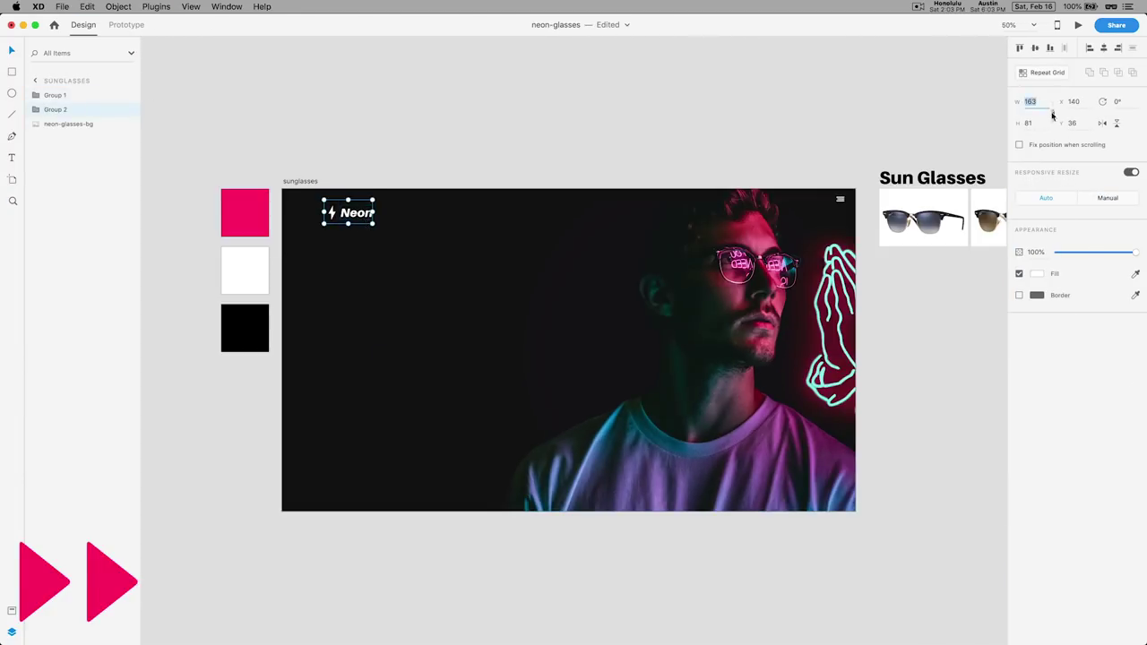
{"action": "key", "text": "super+equal"}
{"action": "double_click", "coordinate": [381, 245]}
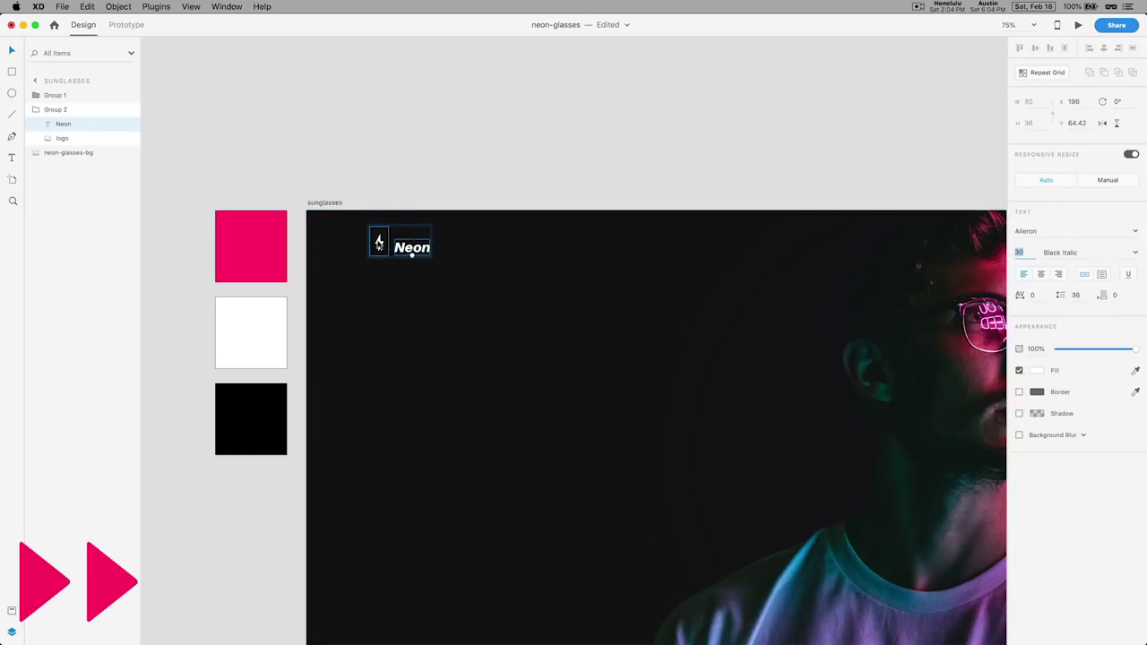
{"action": "left_click_drag", "start_coordinate": [412, 248], "coordinate": [410, 241]}
{"action": "left_click", "coordinate": [382, 202]}
Step: Show the layout grid and align the menu icon with the last column's outer edge and the logo with the first column
{"action": "key", "text": "super+minus"}
{"action": "left_click", "coordinate": [362, 226]}
{"action": "key", "text": "super+shift+apostrophe"}
{"action": "left_click", "coordinate": [822, 227]}
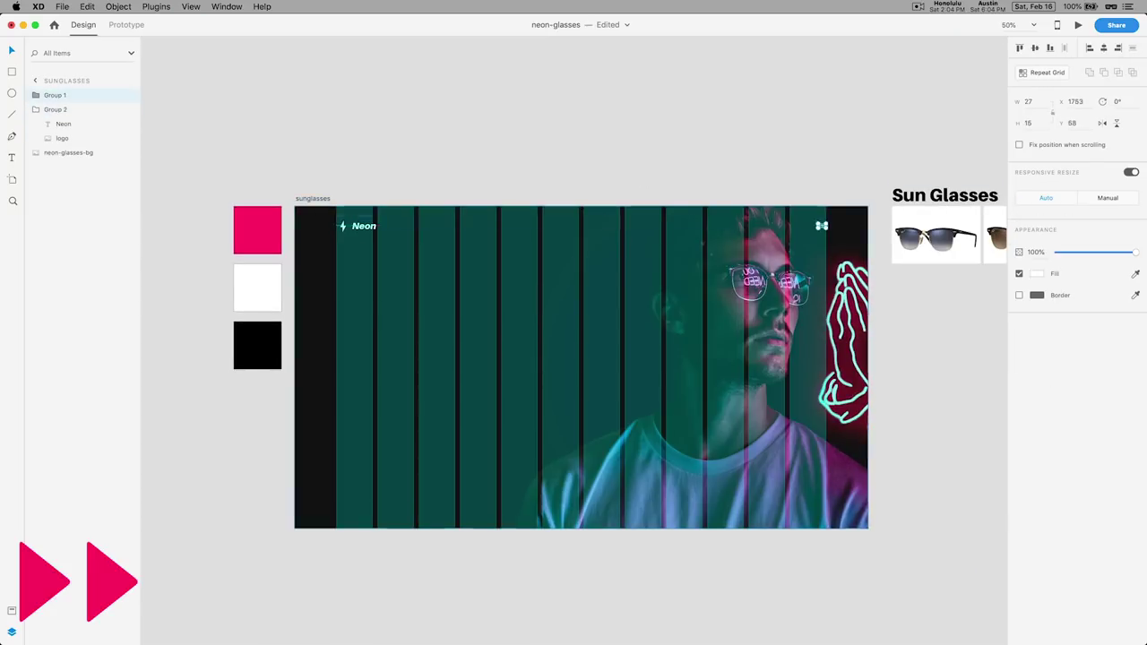
{"action": "key", "text": "super+plus"}
{"action": "left_click_drag", "start_coordinate": [374, 275], "coordinate": [368, 275]}
{"action": "key", "text": "super+minus"}
Step: Group the logo and menu icon under the name nav and hide the layout grid
{"action": "left_click", "coordinate": [770, 226], "text": "shift"}
{"action": "left_click", "coordinate": [723, 131]}
{"action": "left_click", "coordinate": [261, 199]}
{"action": "left_click", "coordinate": [1019, 327]}
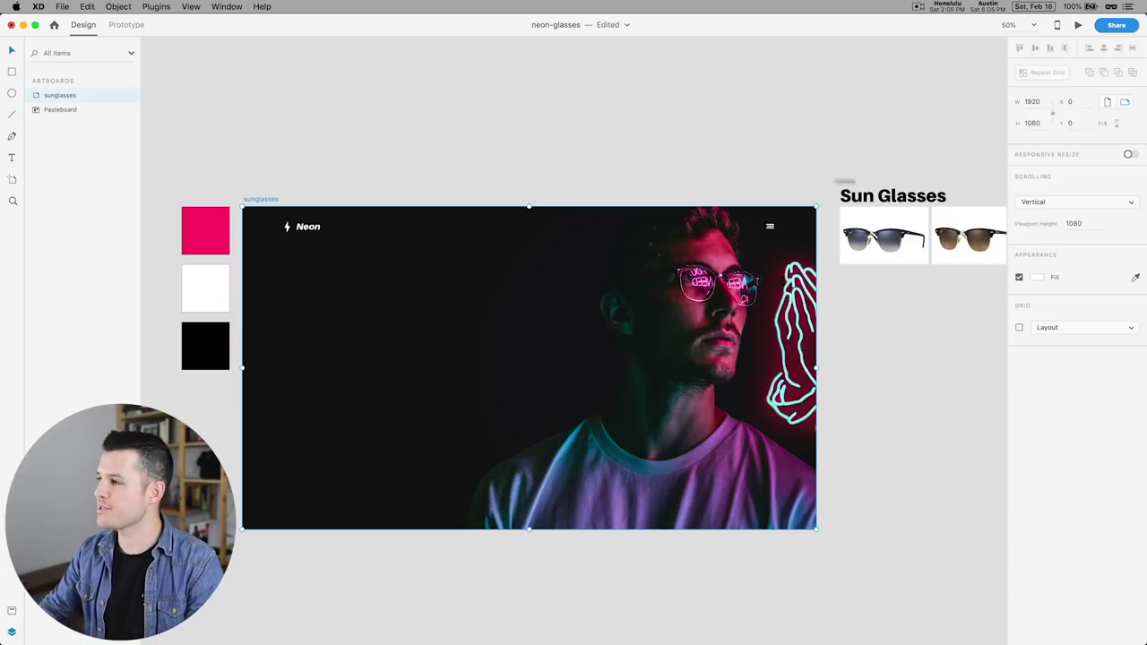
Step: Place a copy of the Sun Glasses heading on the artboard at about X 397, Y 383 and make its fill white
{"action": "left_click", "coordinate": [892, 196]}
{"action": "left_click_drag", "start_coordinate": [907, 201], "coordinate": [512, 318]}
{"action": "left_click", "coordinate": [1037, 390]}
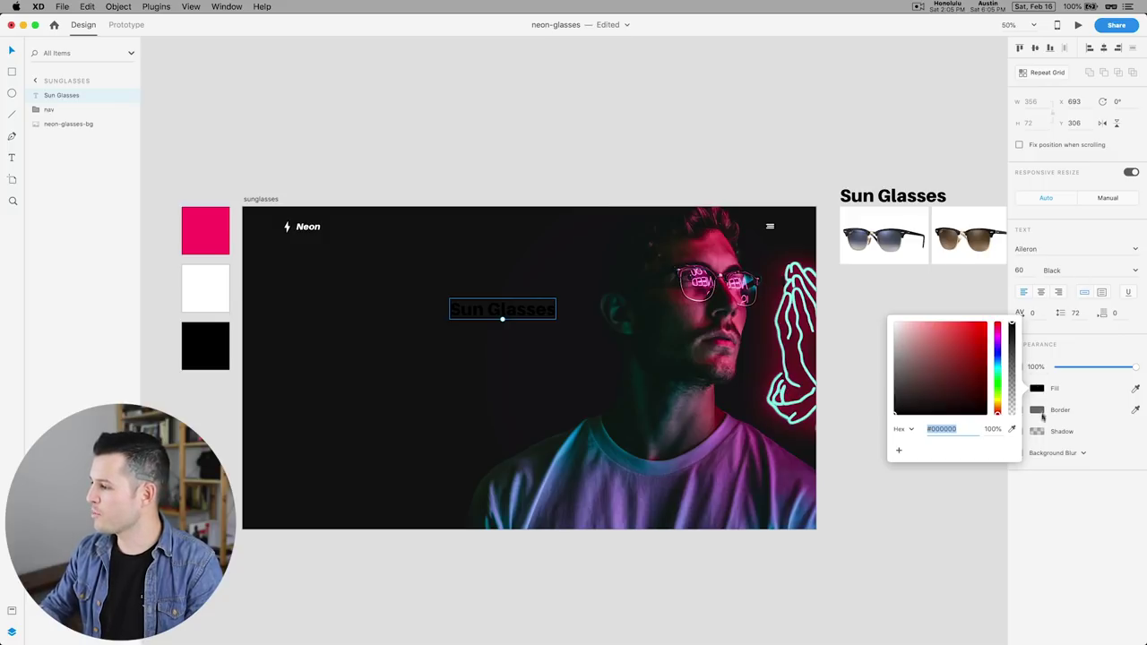
{"action": "left_click_drag", "start_coordinate": [923, 367], "coordinate": [854, 293]}
{"action": "left_click_drag", "start_coordinate": [499, 317], "coordinate": [411, 339]}
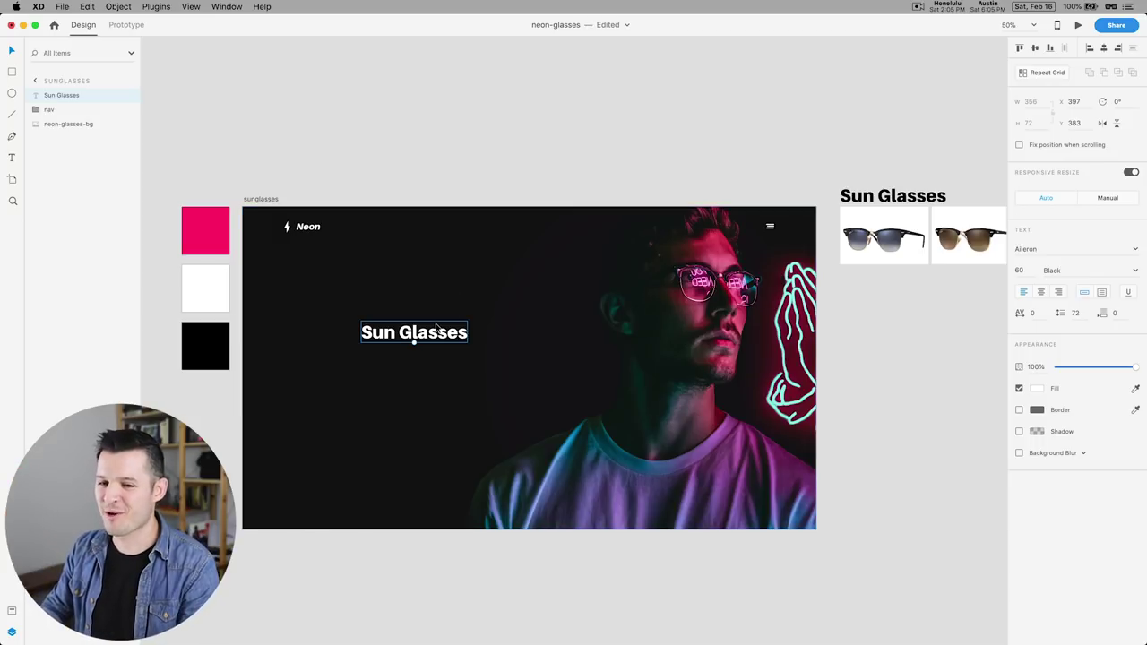
Step: Show the layout grid and move the white Sun Glasses heading to the second column, at about X 278, Y 169
{"action": "left_click", "coordinate": [261, 199]}
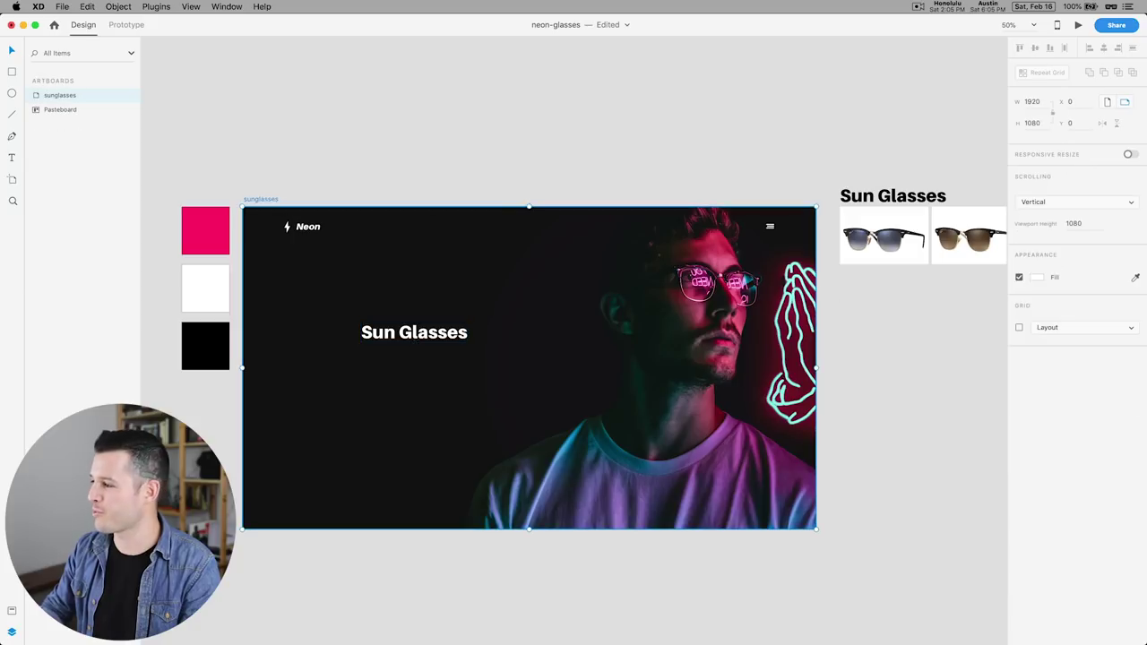
{"action": "left_click", "coordinate": [1020, 329]}
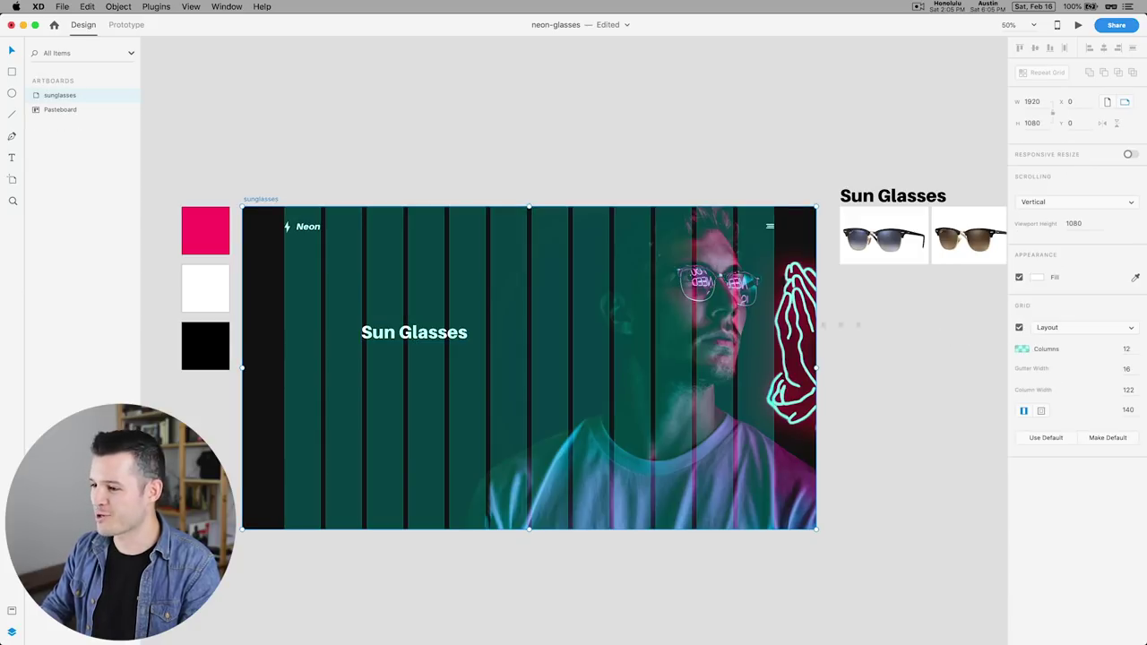
{"action": "left_click", "coordinate": [442, 335]}
{"action": "left_click_drag", "start_coordinate": [442, 336], "coordinate": [406, 272]}
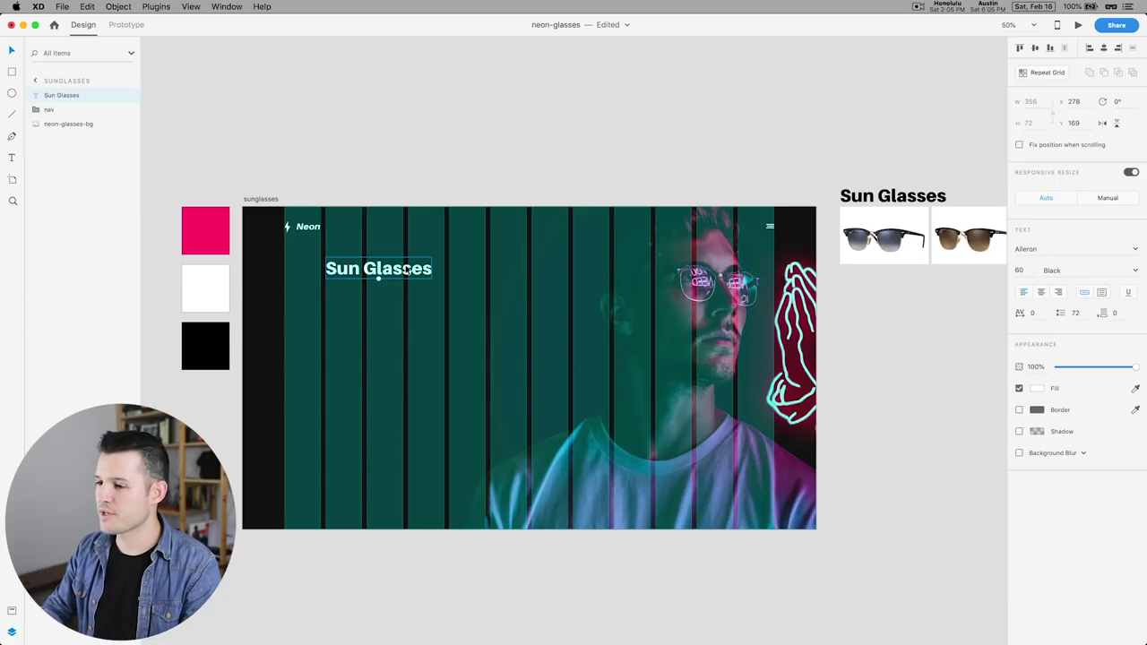
Step: Replace the text of the heading on the artboard with "The Retro"
{"action": "key", "text": "super+a"}
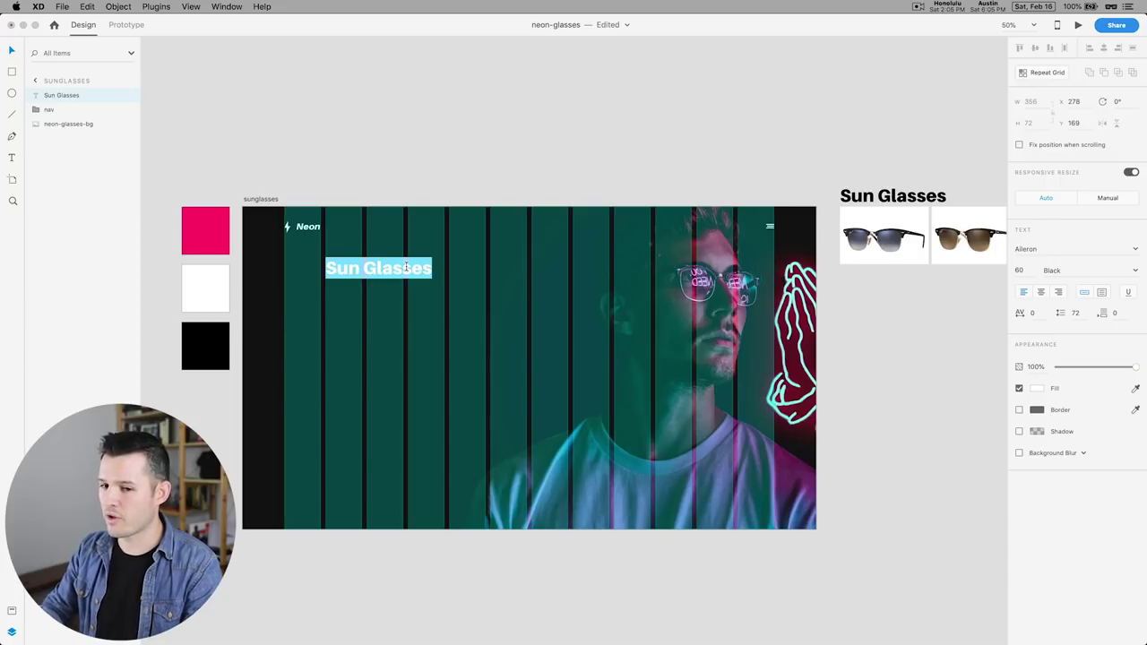
{"action": "type", "text": "The Retr"}
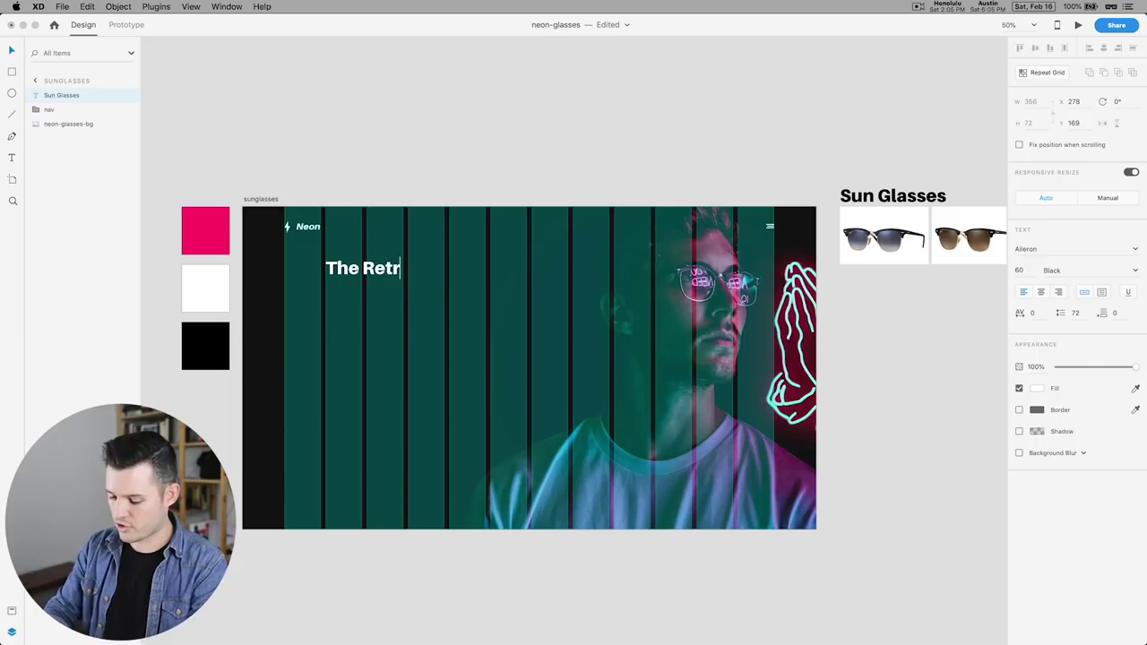
{"action": "type", "text": "o R"}
{"action": "key", "text": "BackSpace"}
{"action": "key", "text": "BackSpace"}
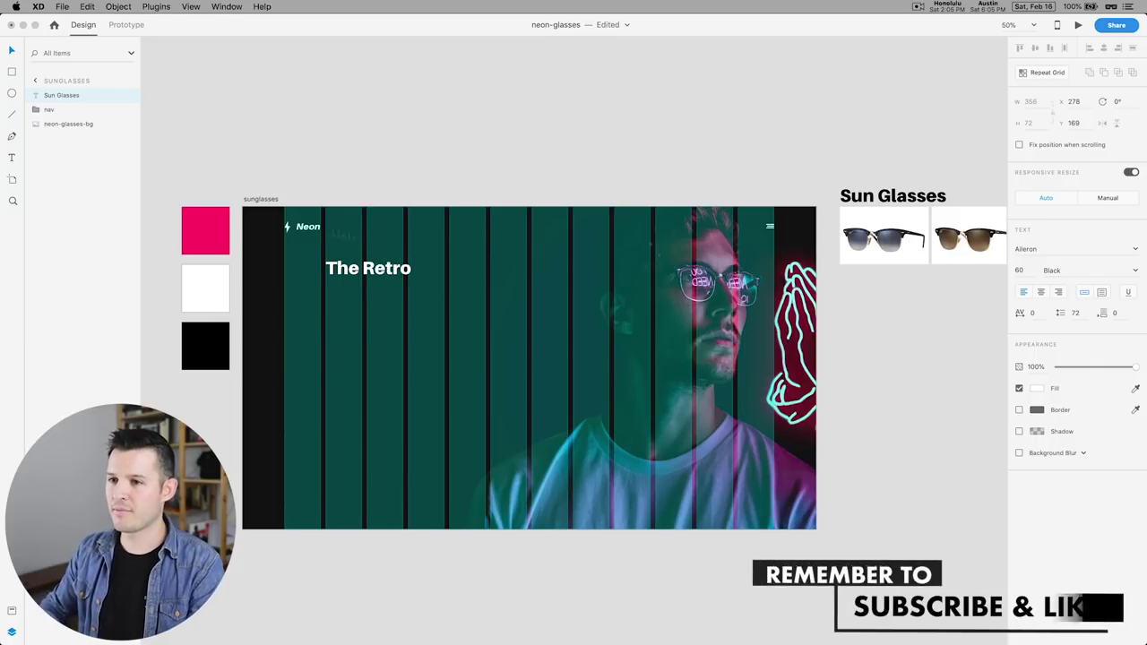
Step: Duplicate The Retro heading as a smaller text line directly below it and make it the price $129.99
{"action": "key", "text": "Escape"}
{"action": "key", "text": "Escape"}
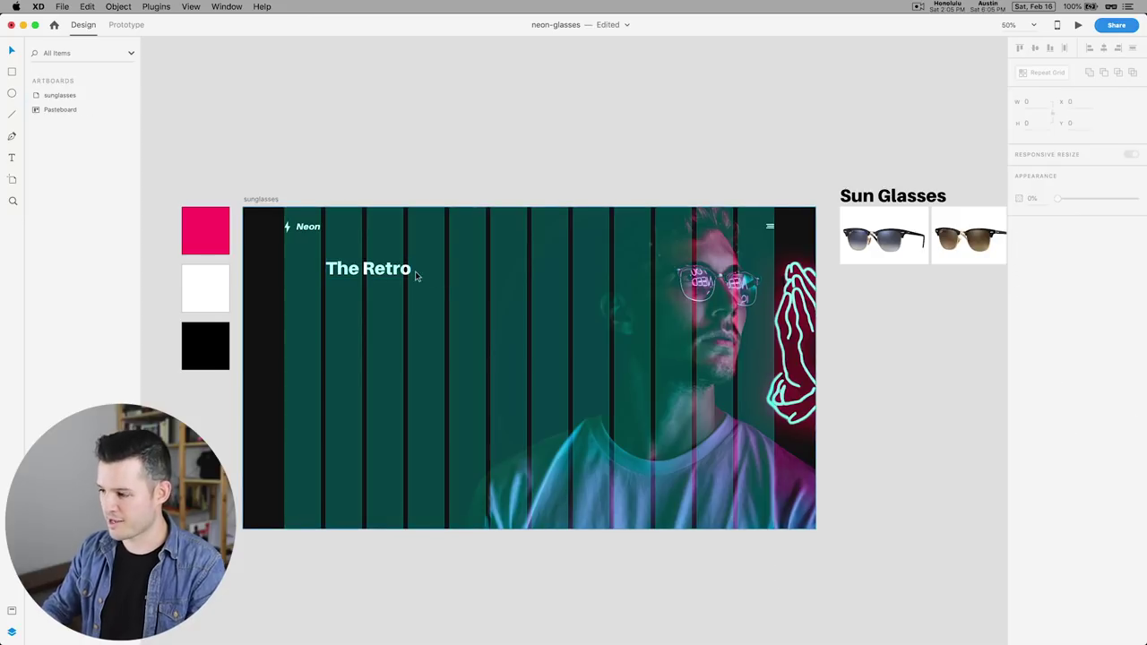
{"action": "left_click", "coordinate": [342, 278]}
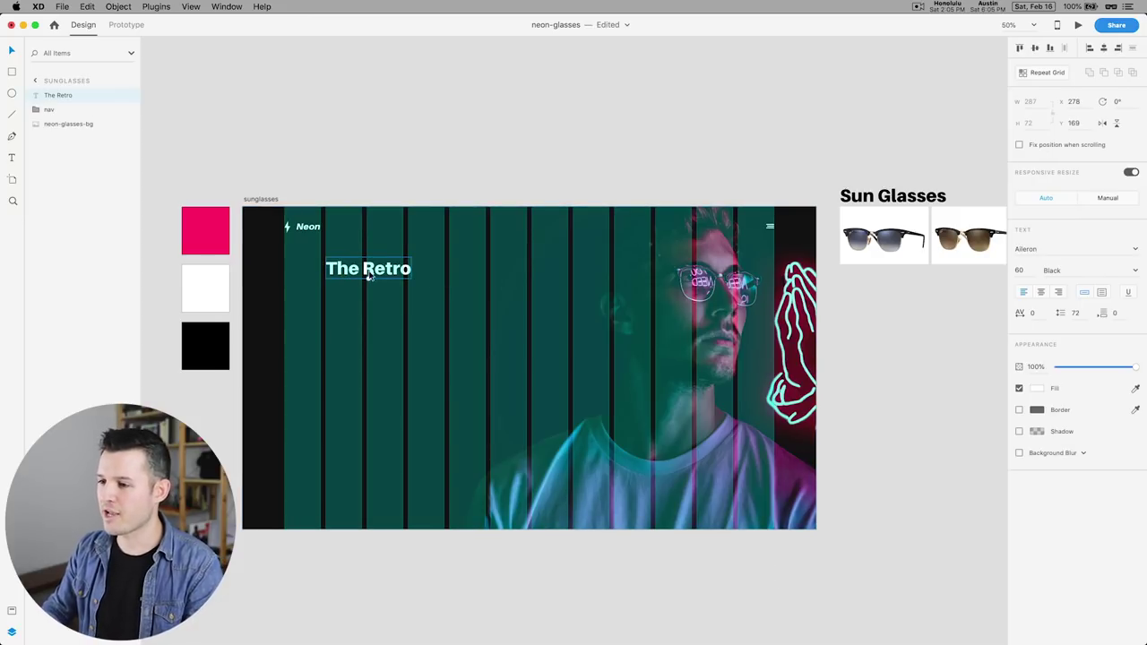
{"action": "left_click_drag", "start_coordinate": [368, 278], "coordinate": [368, 300], "text": "alt"}
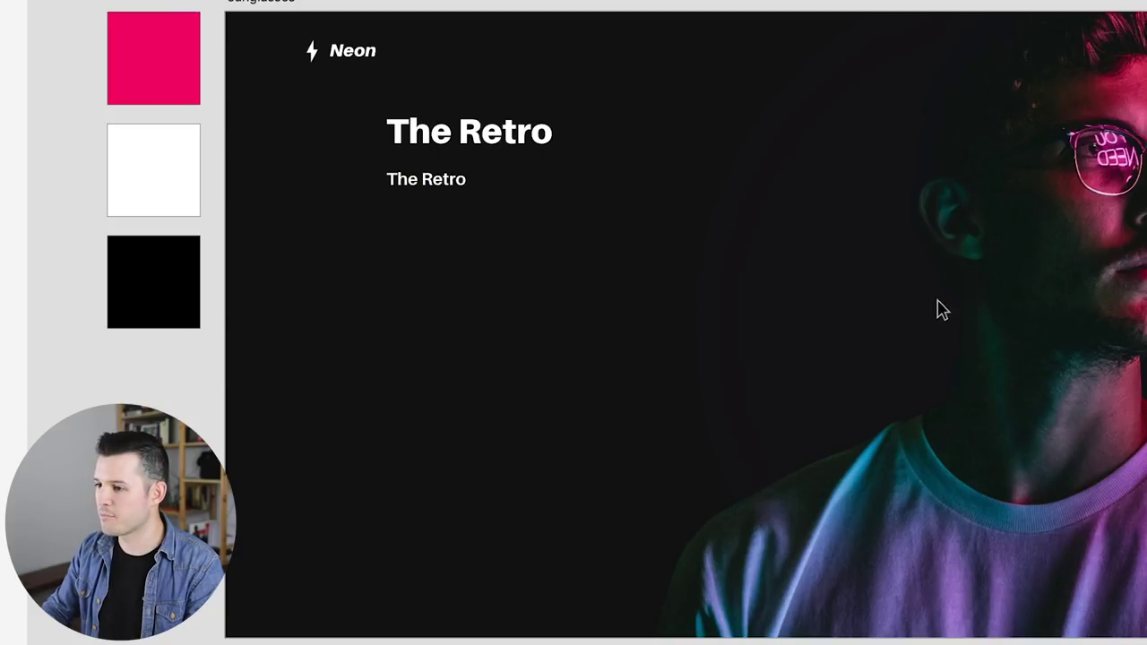
{"action": "left_click", "coordinate": [430, 189]}
{"action": "left_click_drag", "start_coordinate": [449, 190], "coordinate": [448, 174]}
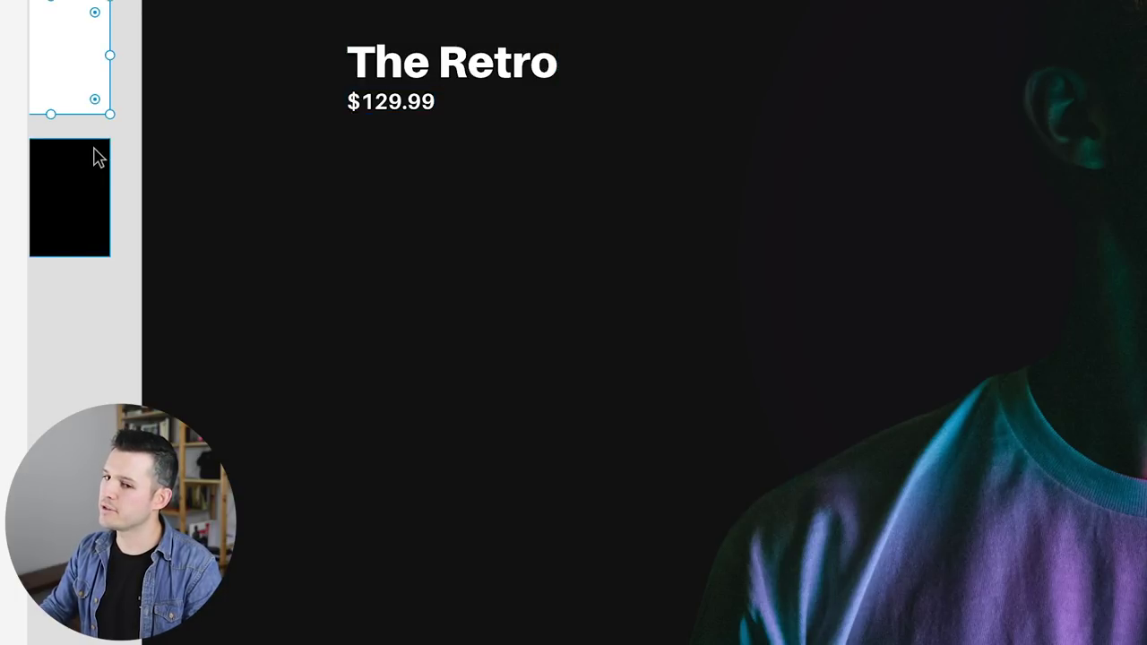
Step: Add a white rectangle below the price and, with the layout grid shown, fit it to three columns at about 398 × 262
{"action": "left_click_drag", "start_coordinate": [74, 49], "coordinate": [670, 201]}
{"action": "key", "text": "Escape"}
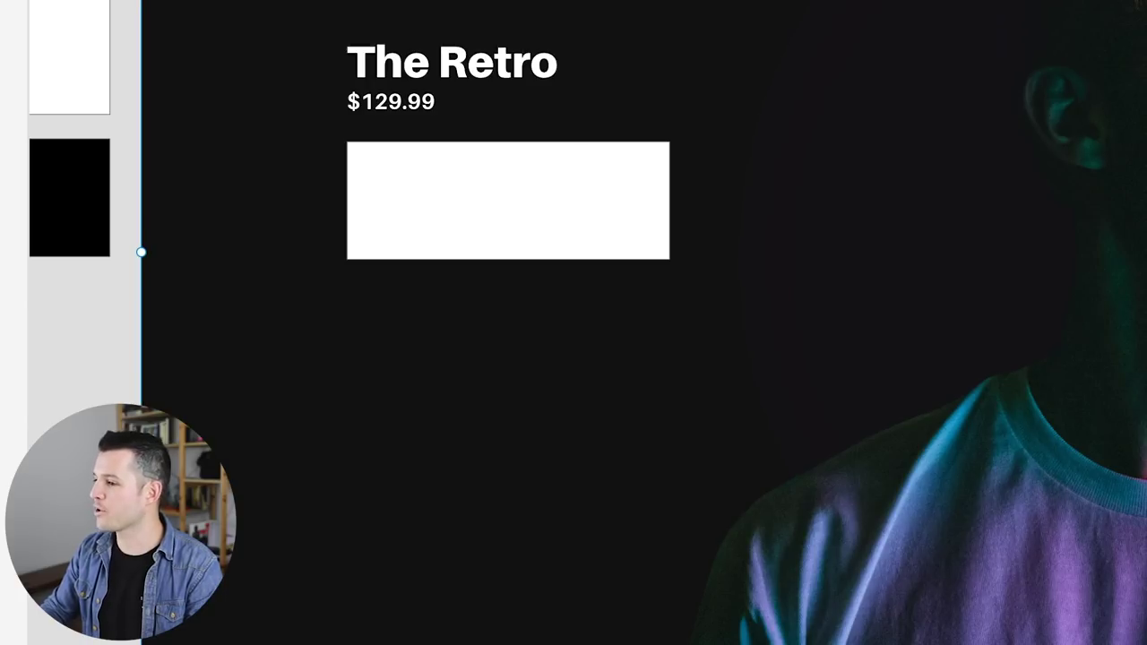
{"action": "key", "text": "shift+super+apostrophe"}
{"action": "left_click", "coordinate": [667, 218]}
{"action": "left_click_drag", "start_coordinate": [673, 200], "coordinate": [743, 197]}
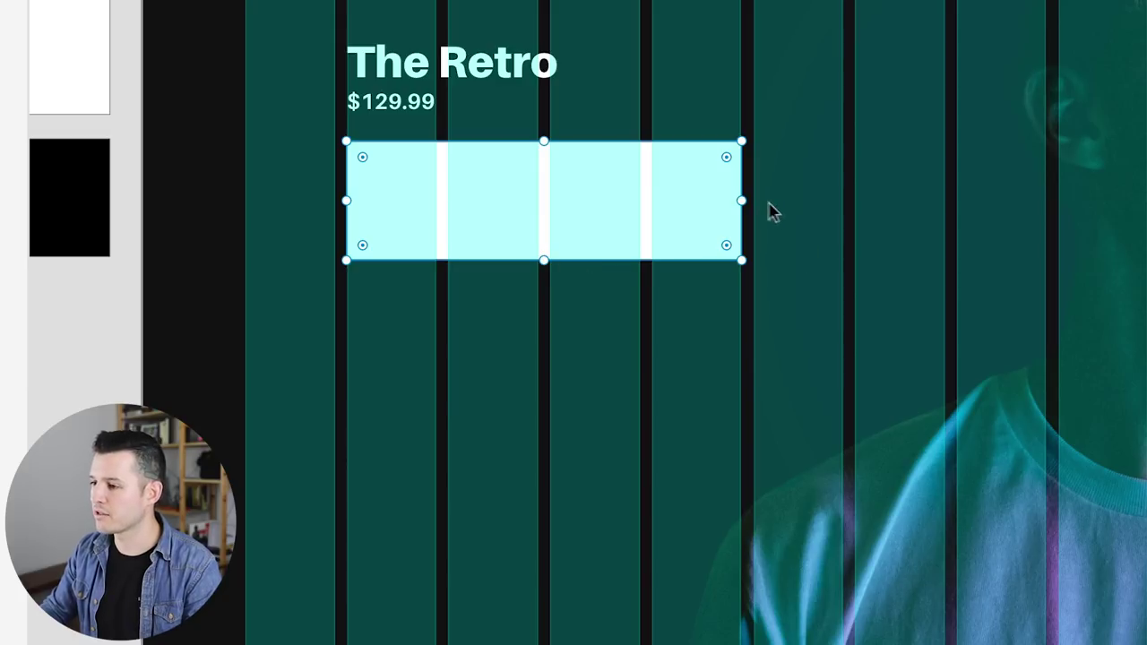
{"action": "left_click_drag", "start_coordinate": [741, 200], "coordinate": [639, 203]}
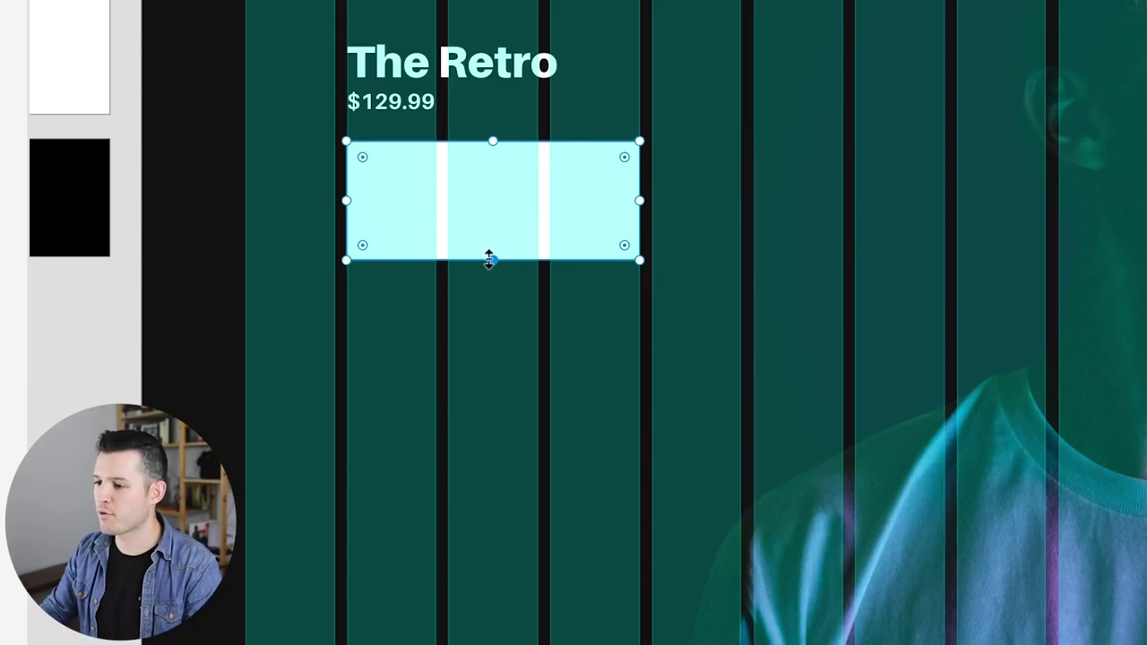
{"action": "left_click_drag", "start_coordinate": [491, 260], "coordinate": [492, 331]}
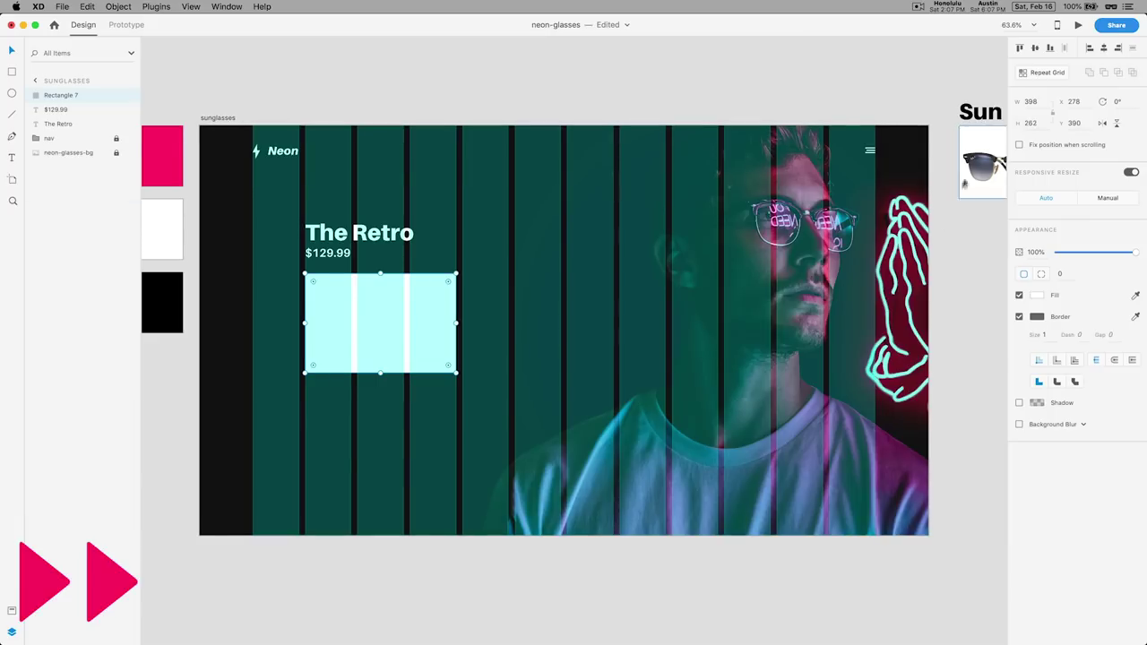
Step: Place a copy of the blue-lens sunglasses photo over the white rectangle and mask it with that rectangle
{"action": "left_click_drag", "start_coordinate": [979, 172], "coordinate": [358, 287]}
{"action": "left_click_drag", "start_coordinate": [415, 336], "coordinate": [440, 341]}
{"action": "left_click", "coordinate": [291, 320]}
{"action": "left_click", "coordinate": [359, 323]}
{"action": "left_click", "coordinate": [311, 311], "text": "shift"}
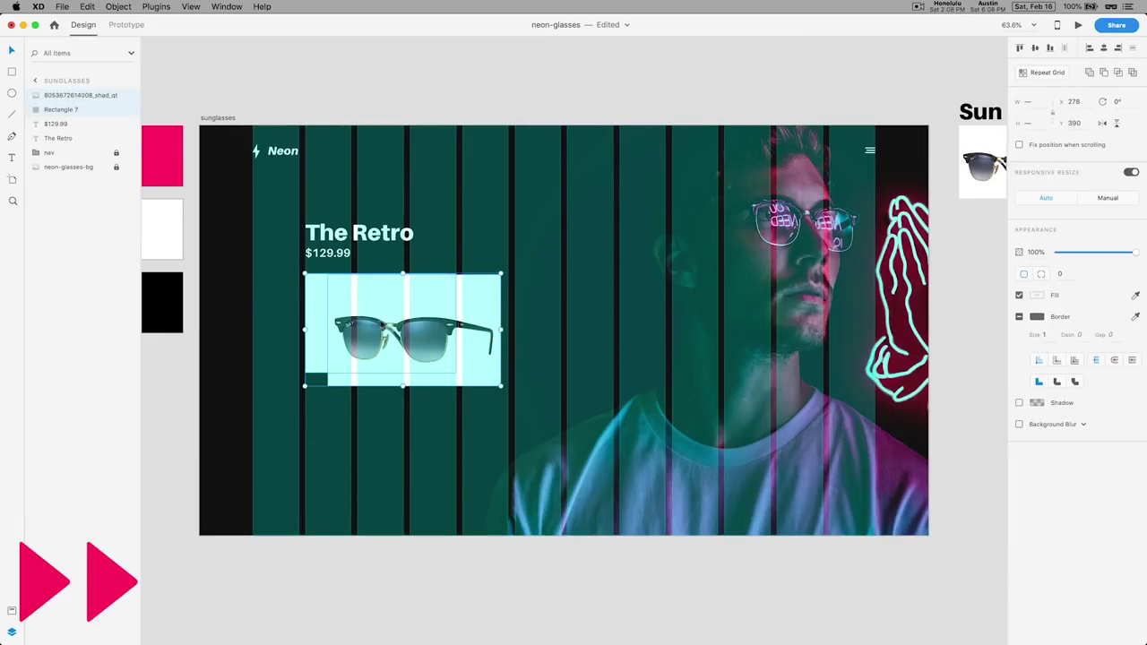
{"action": "key", "text": "super+shift+m"}
Step: Enlarge and reposition the sunglasses photo inside its mask so the front of the glasses fills the frame
{"action": "double_click", "coordinate": [380, 314]}
{"action": "left_click_drag", "start_coordinate": [381, 314], "coordinate": [354, 309]}
{"action": "left_click_drag", "start_coordinate": [475, 270], "coordinate": [514, 244]}
{"action": "left_click_drag", "start_coordinate": [386, 319], "coordinate": [390, 323]}
{"action": "key", "text": "Escape"}
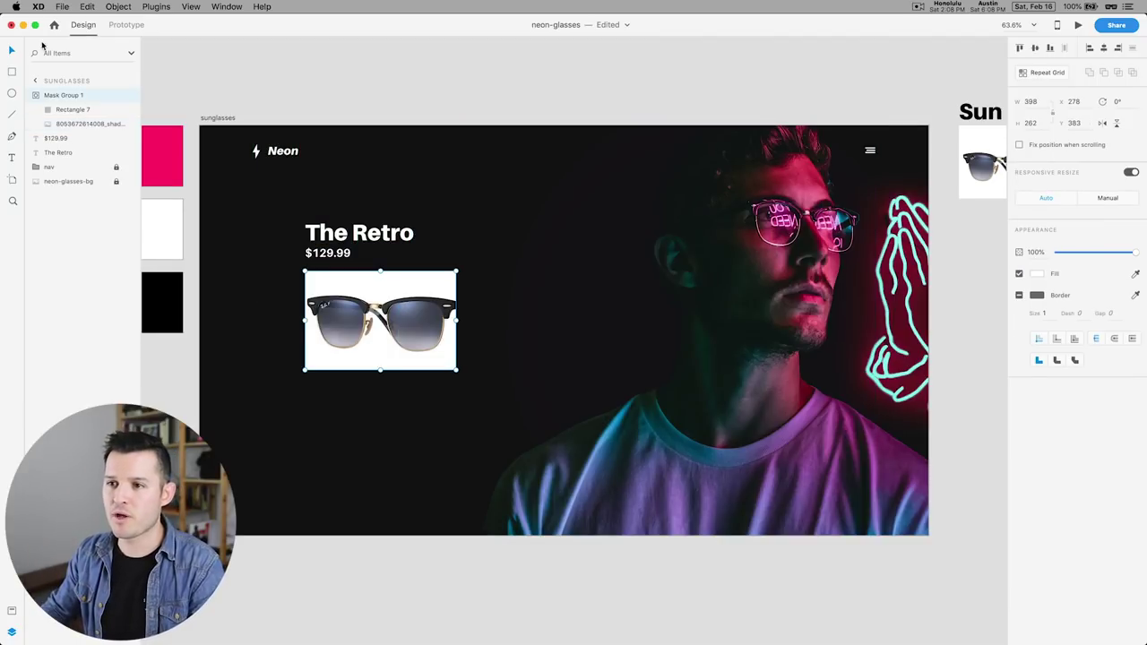
Step: Draw a small white circle below the product photo, aligned with its left edge
{"action": "left_click", "coordinate": [13, 94]}
{"action": "left_click_drag", "start_coordinate": [305, 387], "coordinate": [338, 431]}
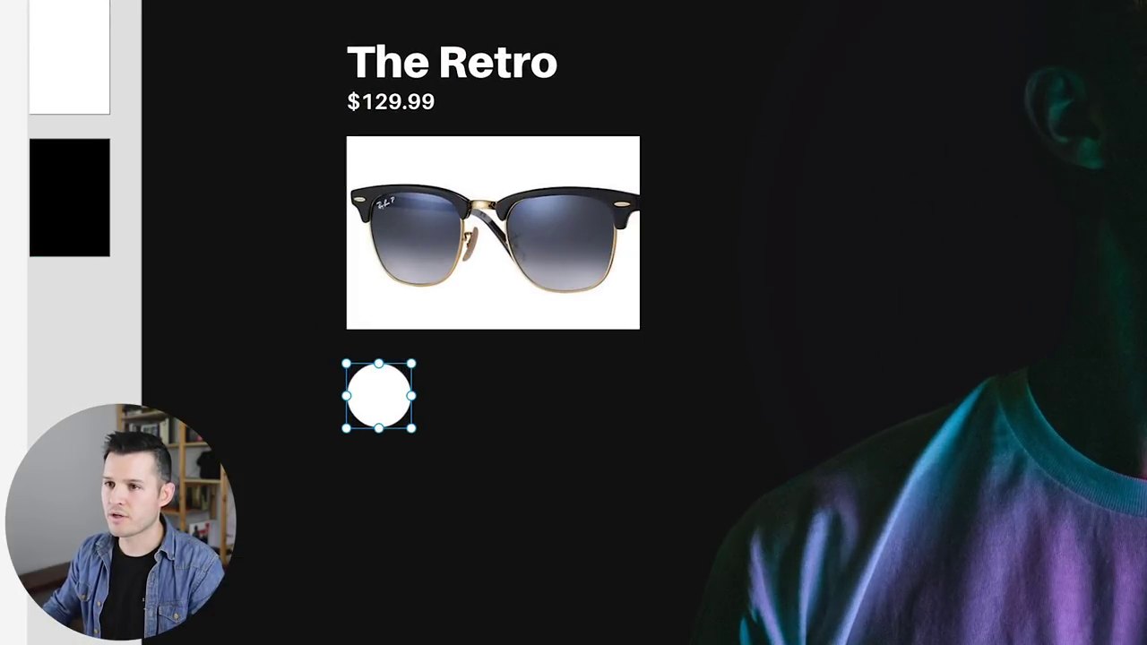
{"action": "left_click_drag", "start_coordinate": [380, 398], "coordinate": [605, 394]}
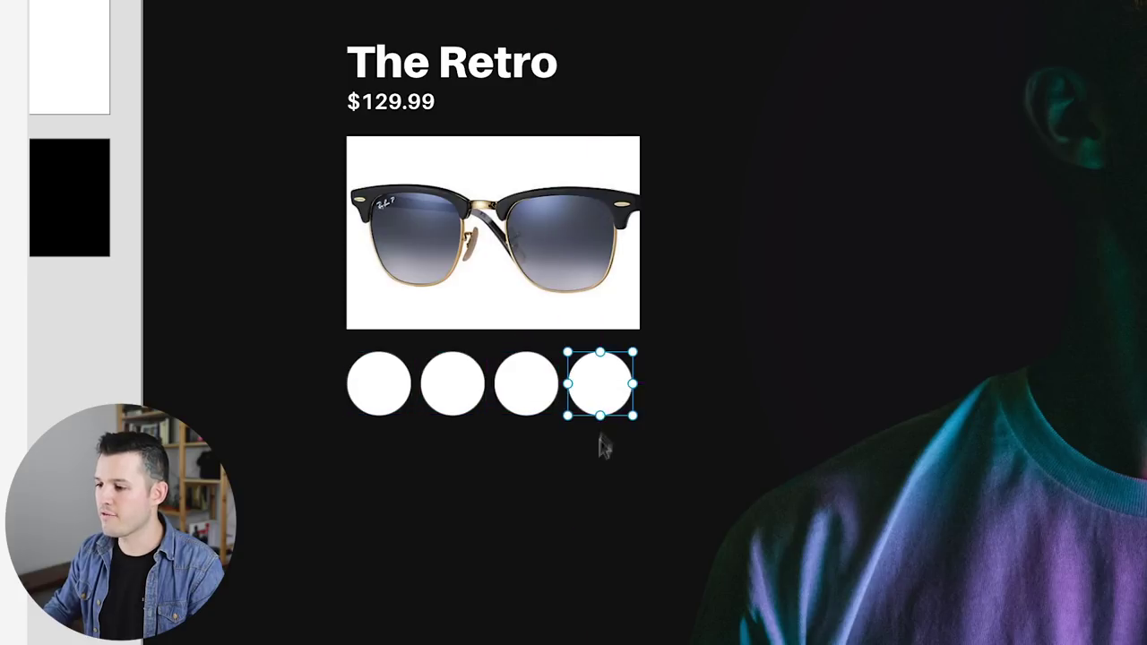
{"action": "left_click", "coordinate": [524, 386], "text": "shift"}
{"action": "left_click", "coordinate": [457, 386], "text": "shift"}
{"action": "key", "text": "Delete"}
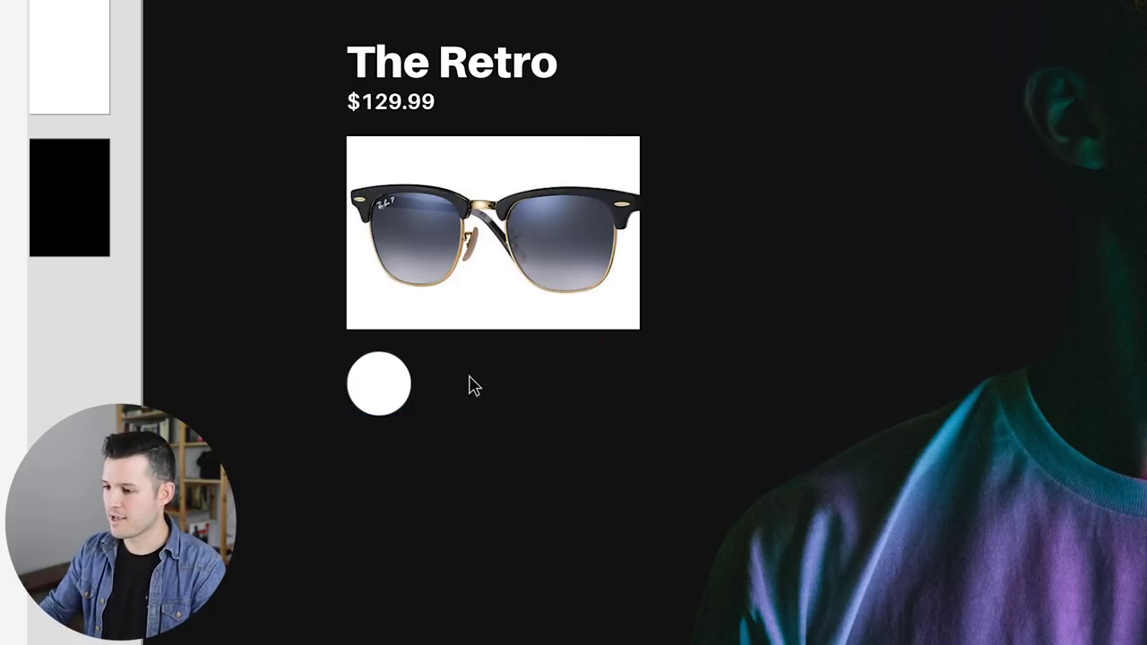
Step: Mask the sunglasses photo into the circle and repeat it horizontally as four evenly spaced thumbnails spanning the large photo's width
{"action": "left_click", "coordinate": [375, 397]}
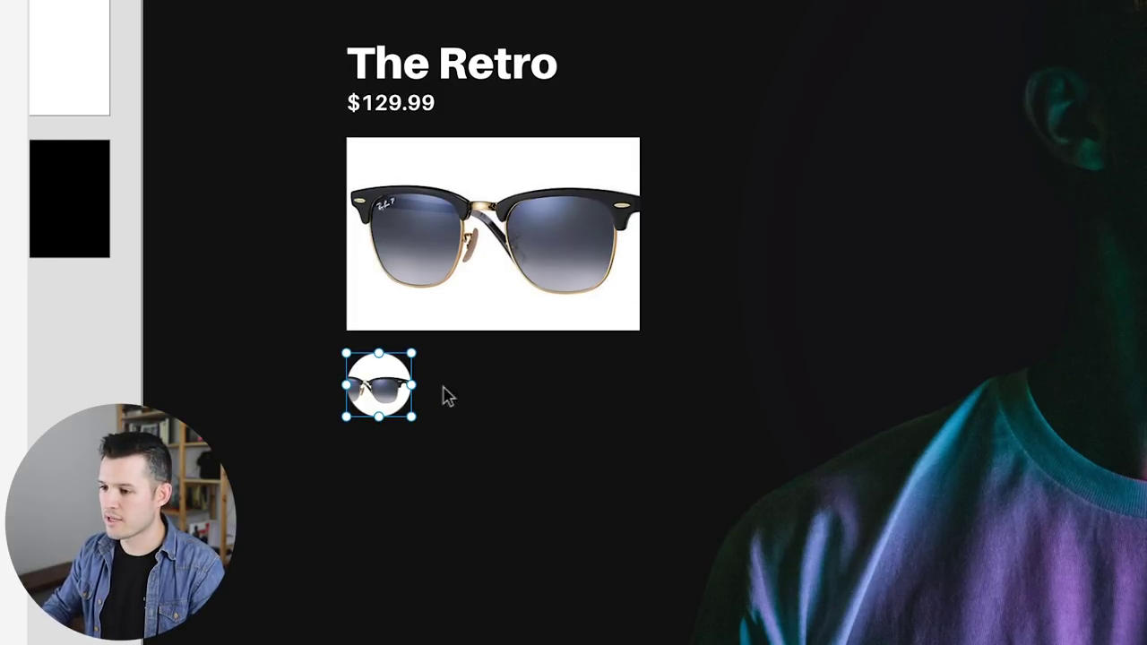
{"action": "key", "text": "ctrl+r"}
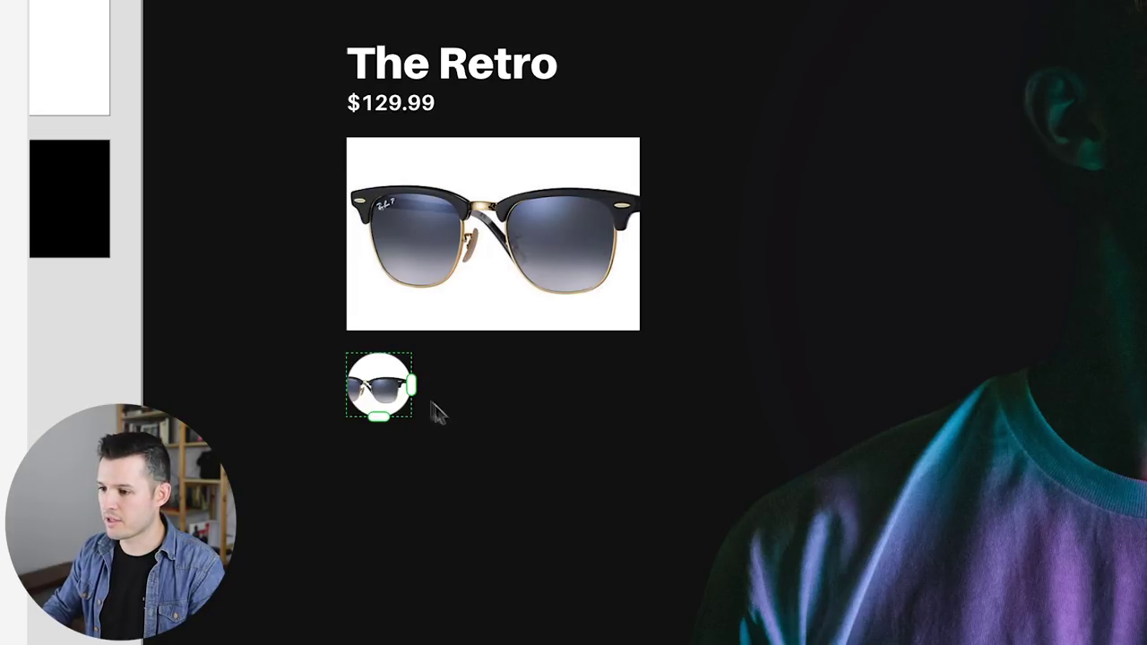
{"action": "left_click_drag", "start_coordinate": [414, 387], "coordinate": [659, 386]}
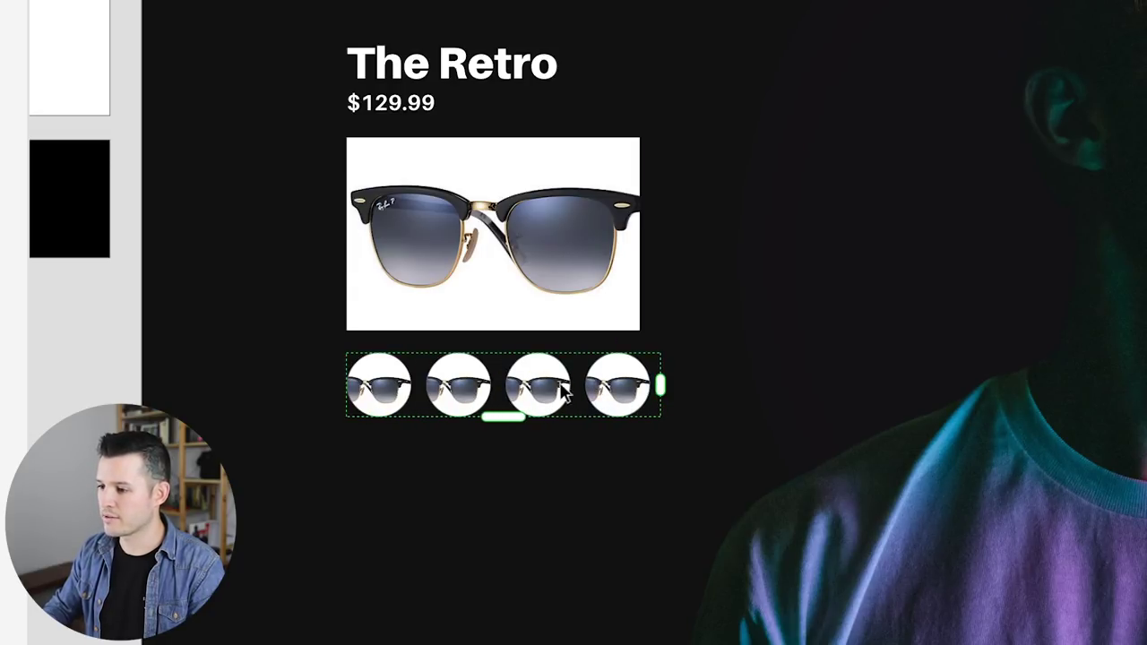
{"action": "left_click_drag", "start_coordinate": [577, 383], "coordinate": [538, 381]}
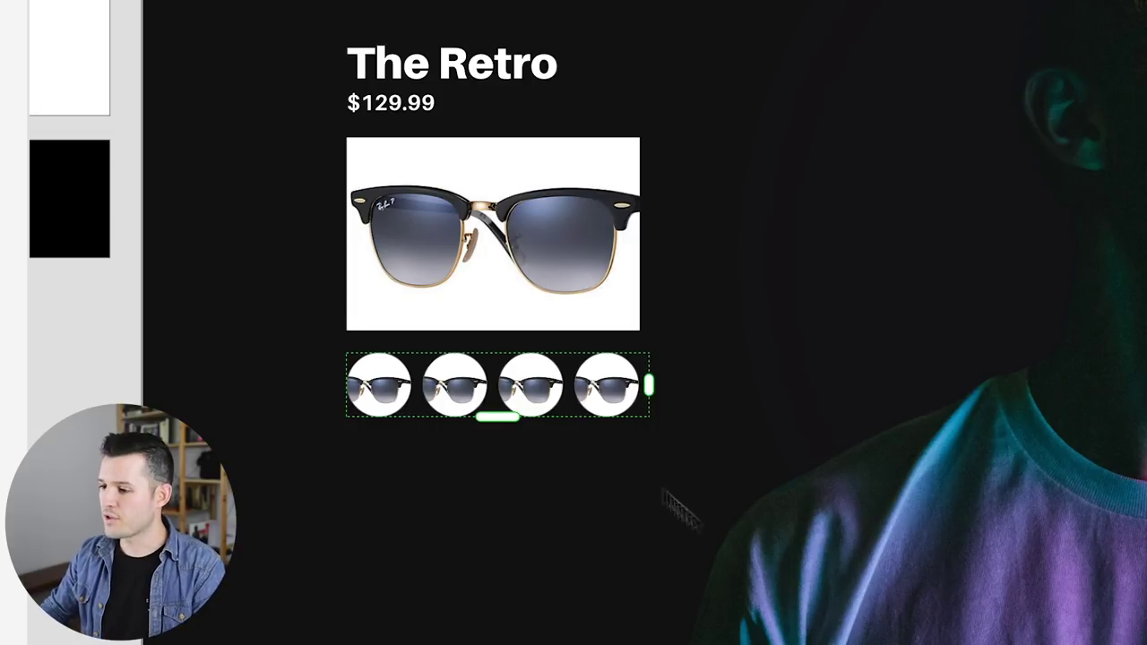
Step: Replace the photos in the second, third and fourth thumbnails of the repeat grid with the other lens-colour variants
{"action": "double_click", "coordinate": [468, 396]}
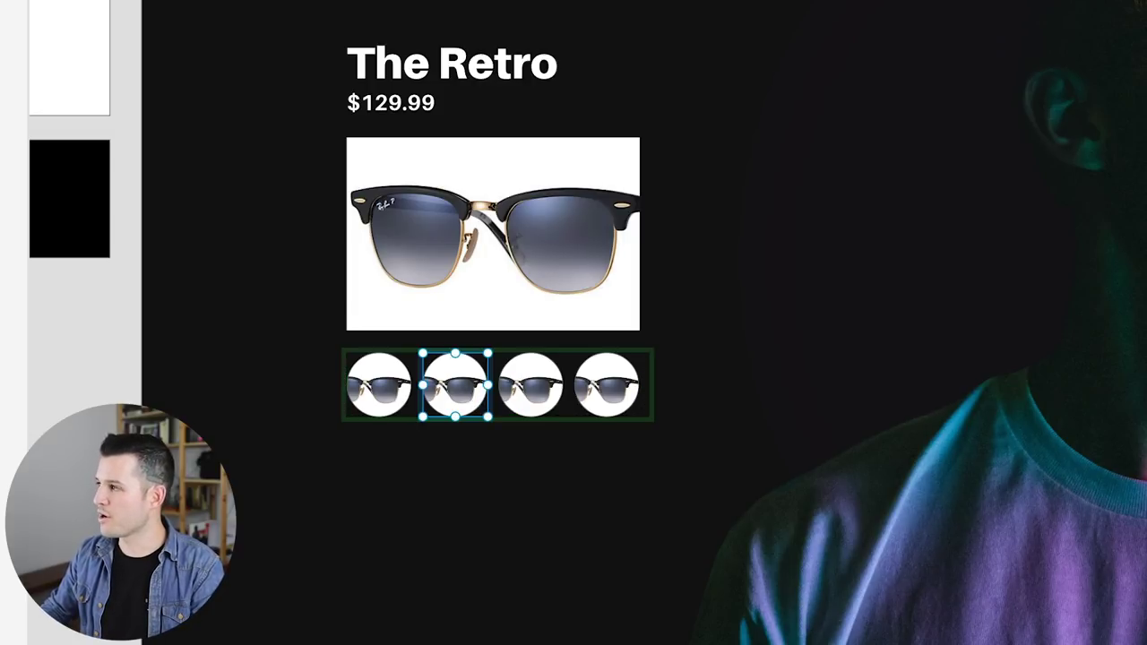
{"action": "left_click_drag", "start_coordinate": [634, 376], "coordinate": [456, 385]}
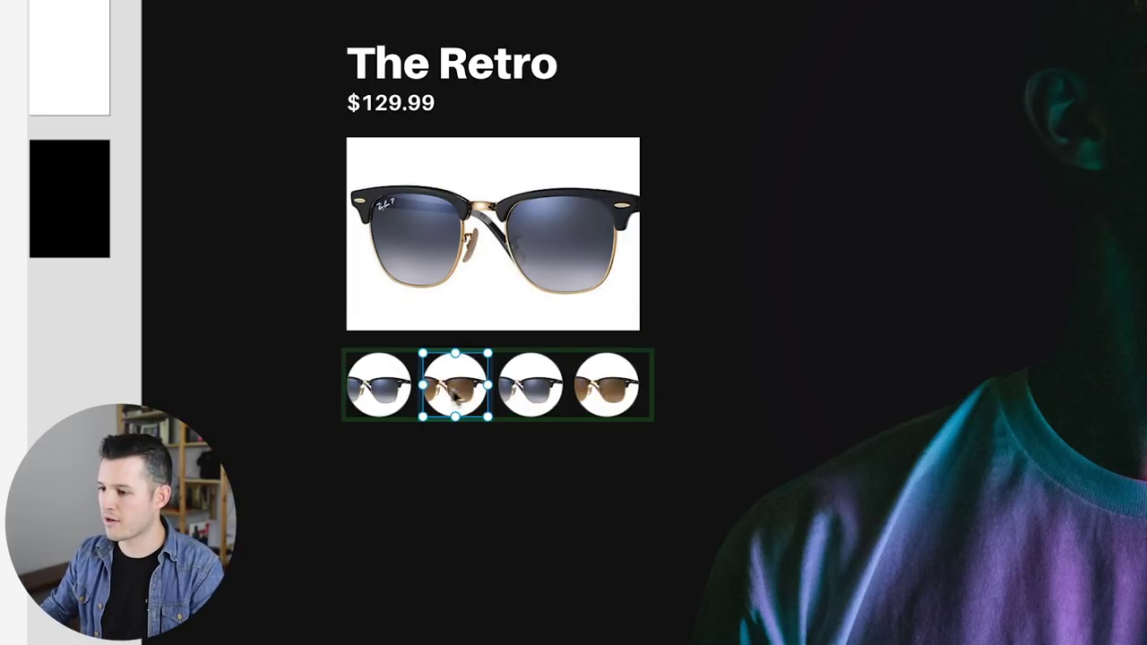
{"action": "left_click_drag", "start_coordinate": [717, 296], "coordinate": [607, 387]}
{"action": "left_click", "coordinate": [527, 393]}
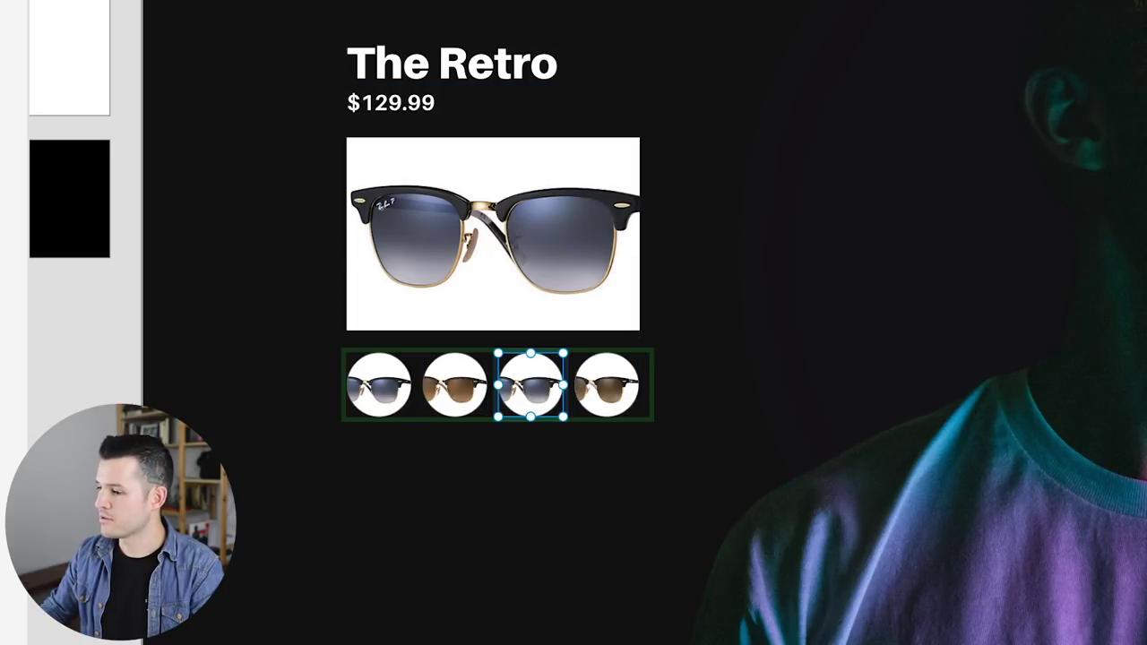
{"action": "left_click_drag", "start_coordinate": [771, 359], "coordinate": [531, 385]}
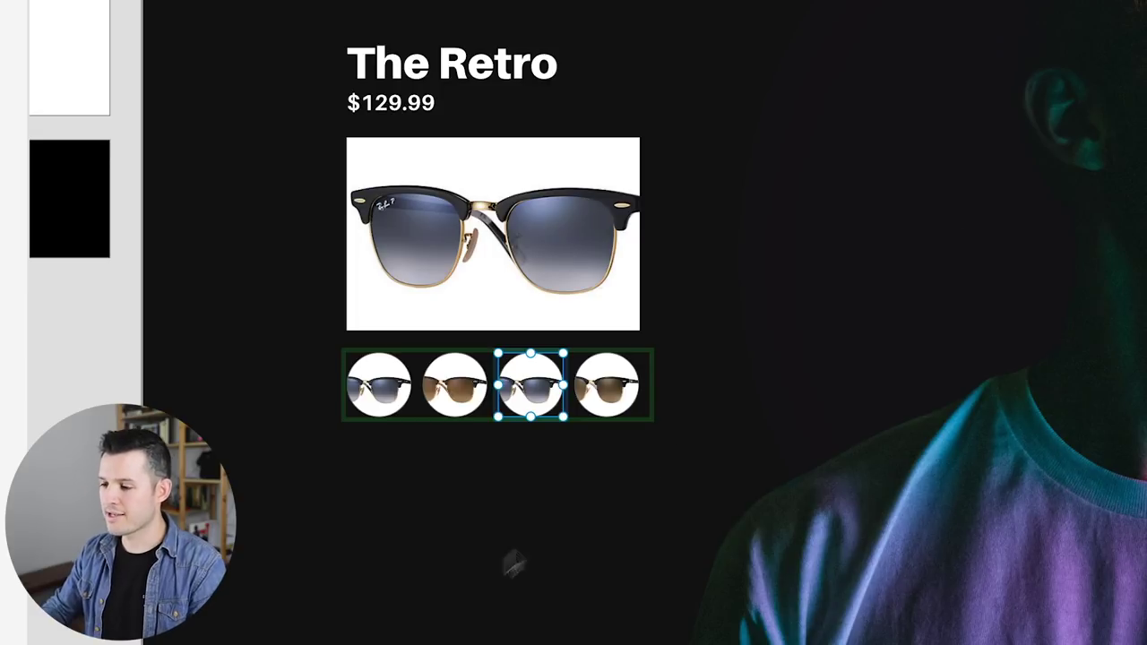
{"action": "left_click", "coordinate": [379, 375]}
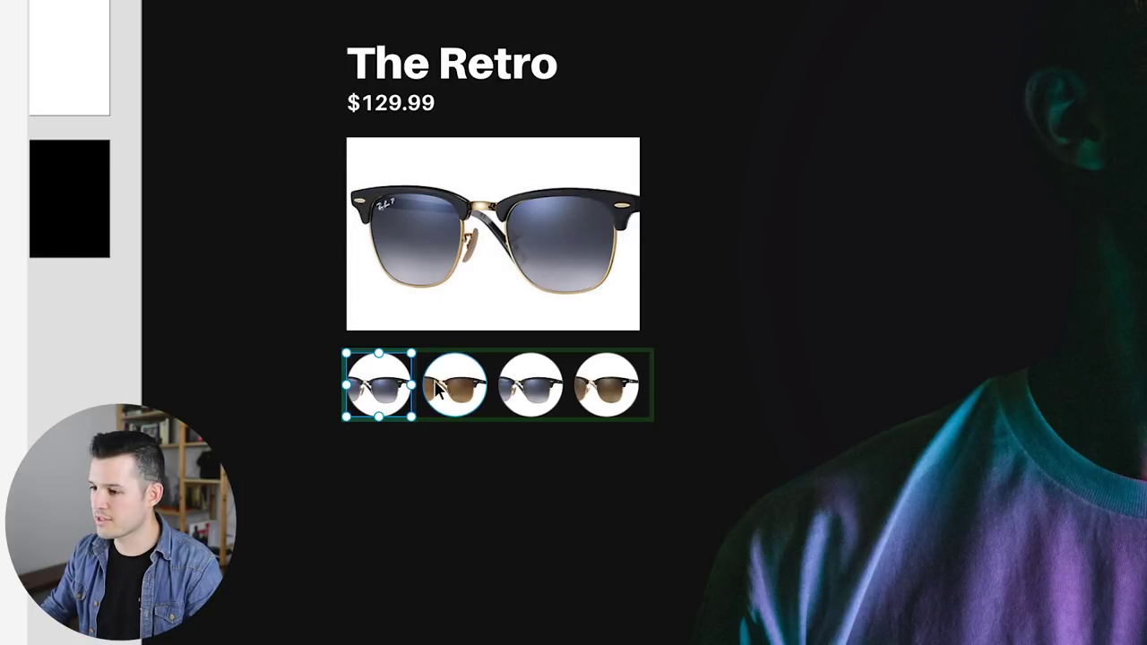
{"action": "key", "text": "Escape"}
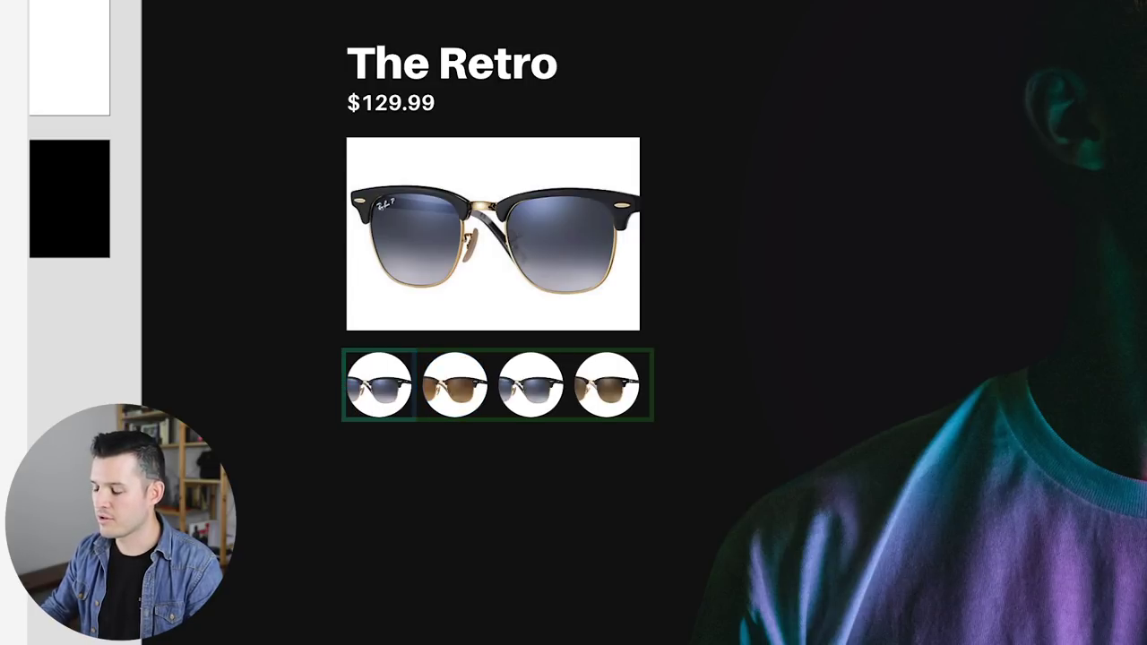
{"action": "left_click", "coordinate": [446, 503]}
{"action": "left_click", "coordinate": [395, 396]}
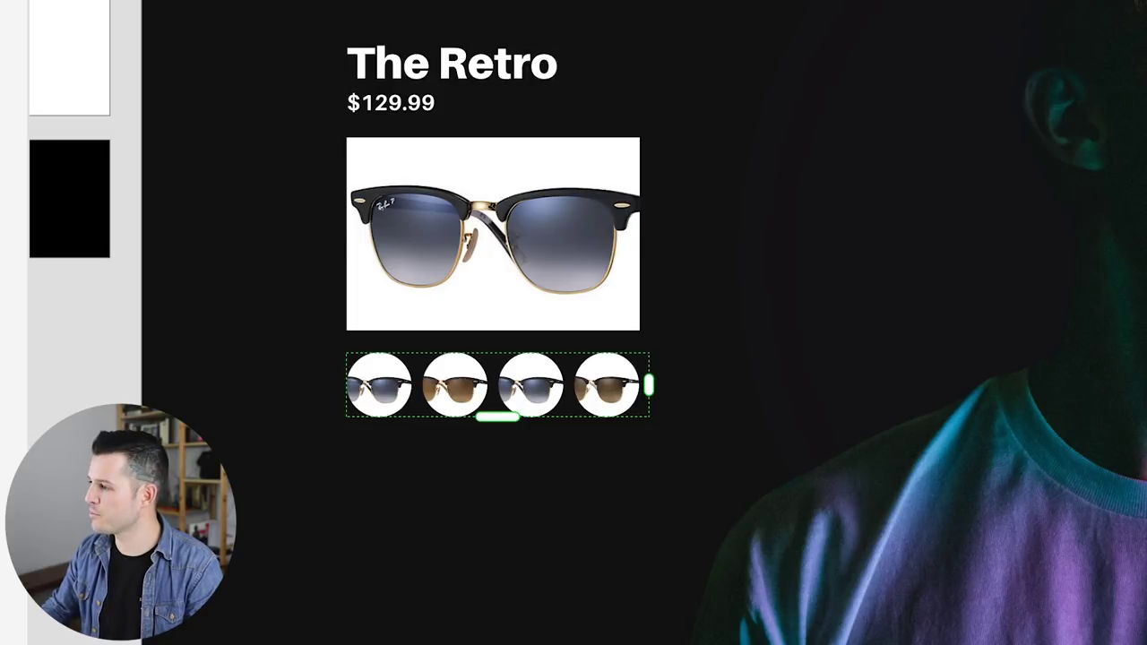
{"action": "key", "text": "Left"}
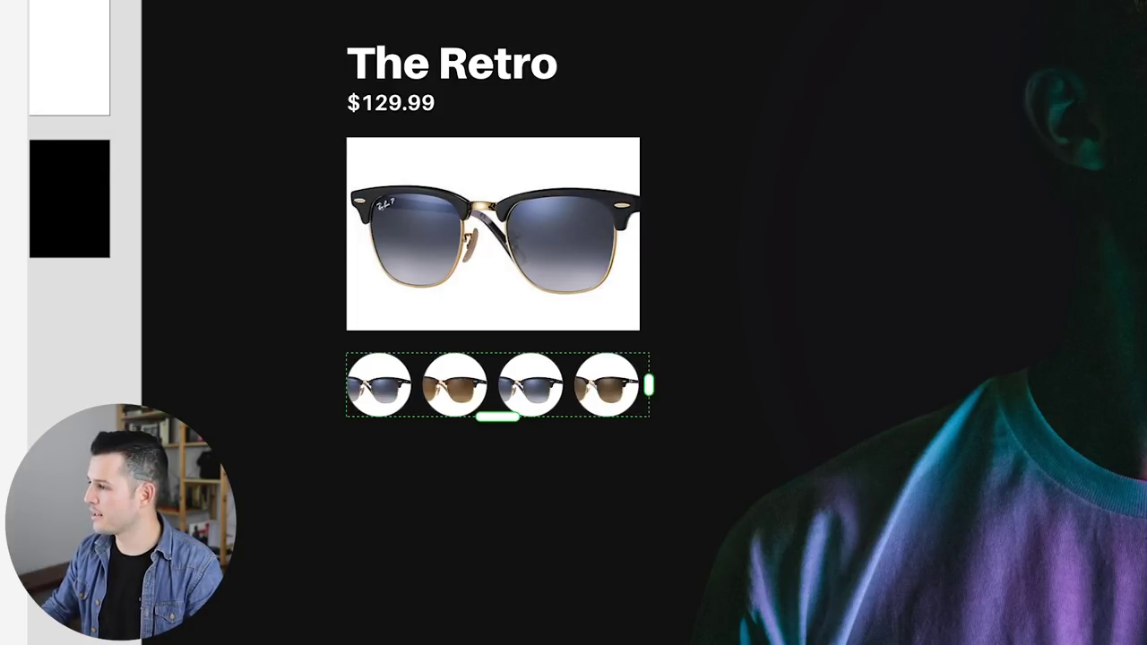
{"action": "key", "text": "Right"}
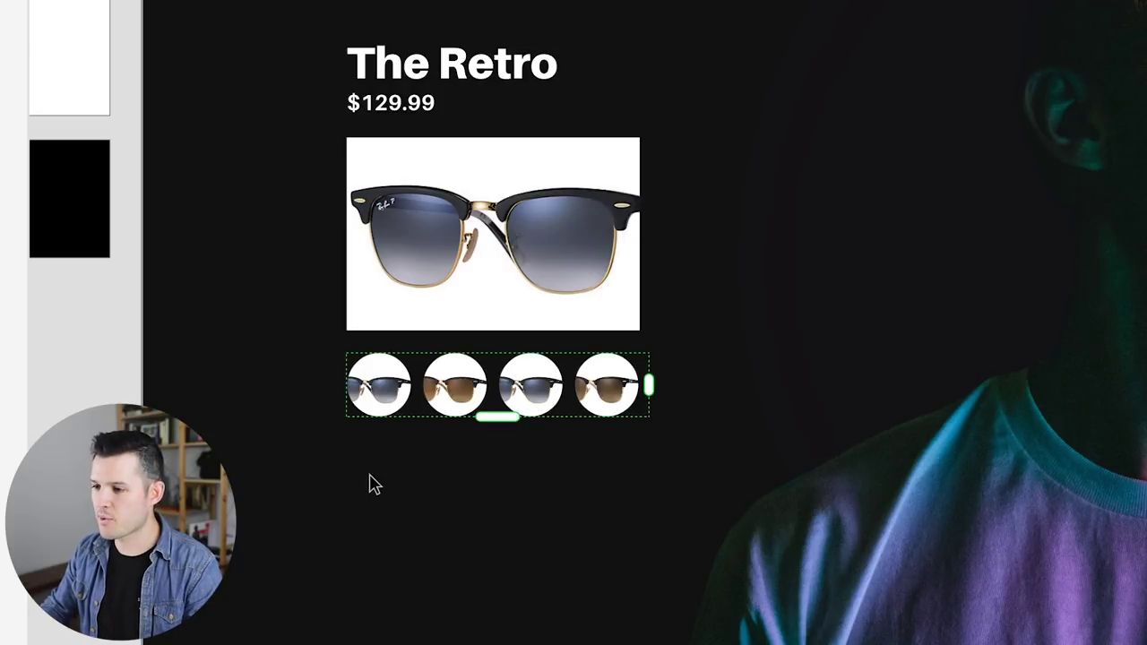
Step: Draw an unfilled circle around the first thumbnail, slightly larger than it, with a thick pink outline
{"action": "left_click", "coordinate": [408, 199]}
{"action": "left_click", "coordinate": [387, 386]}
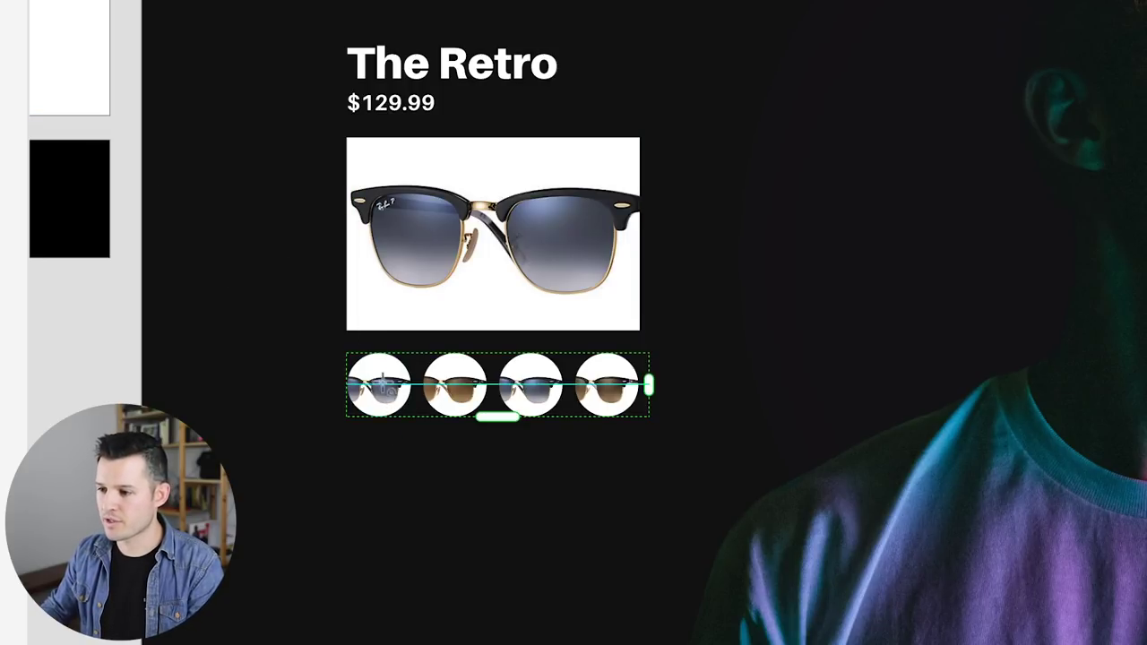
{"action": "left_click_drag", "start_coordinate": [347, 417], "coordinate": [410, 355]}
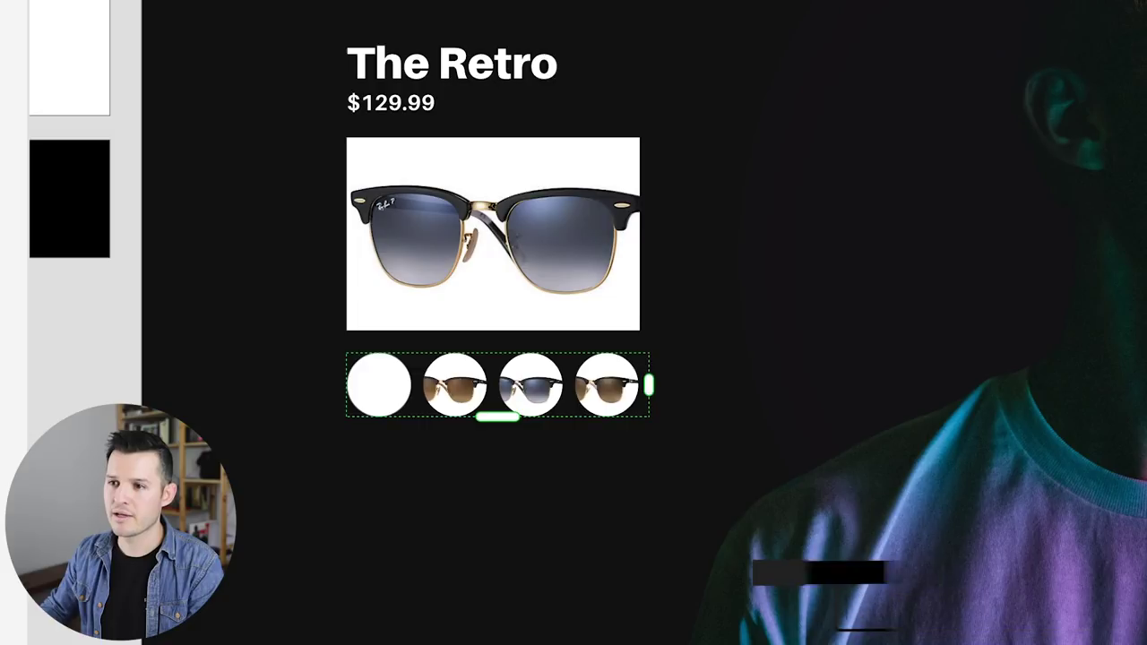
{"action": "key", "text": "ctrl+z"}
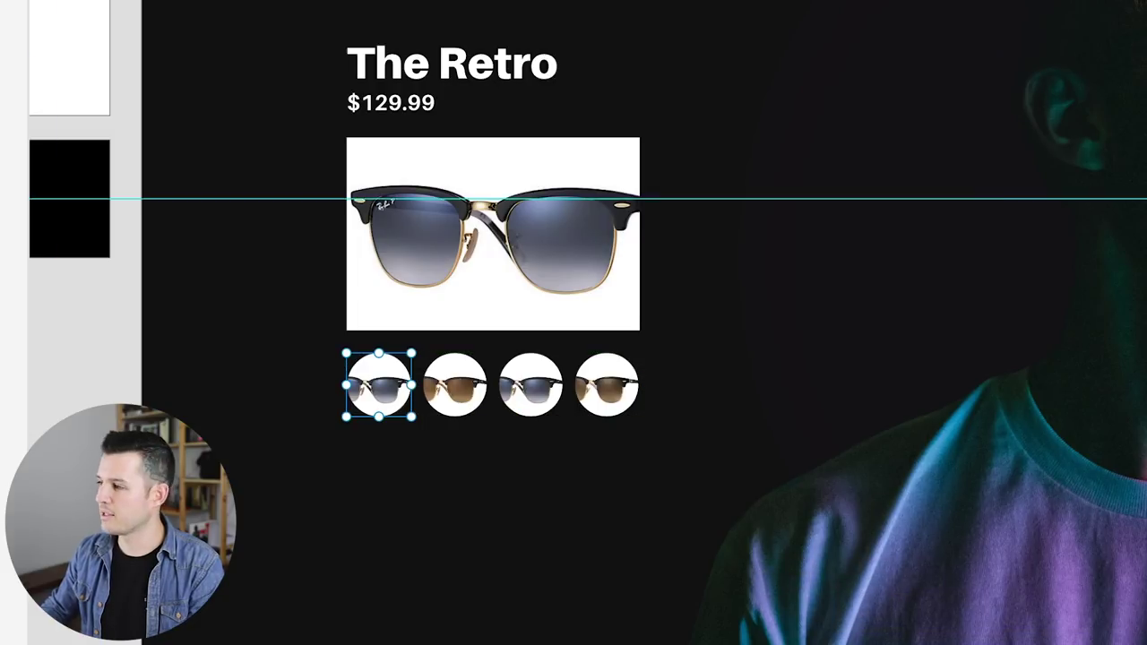
{"action": "key", "text": "r"}
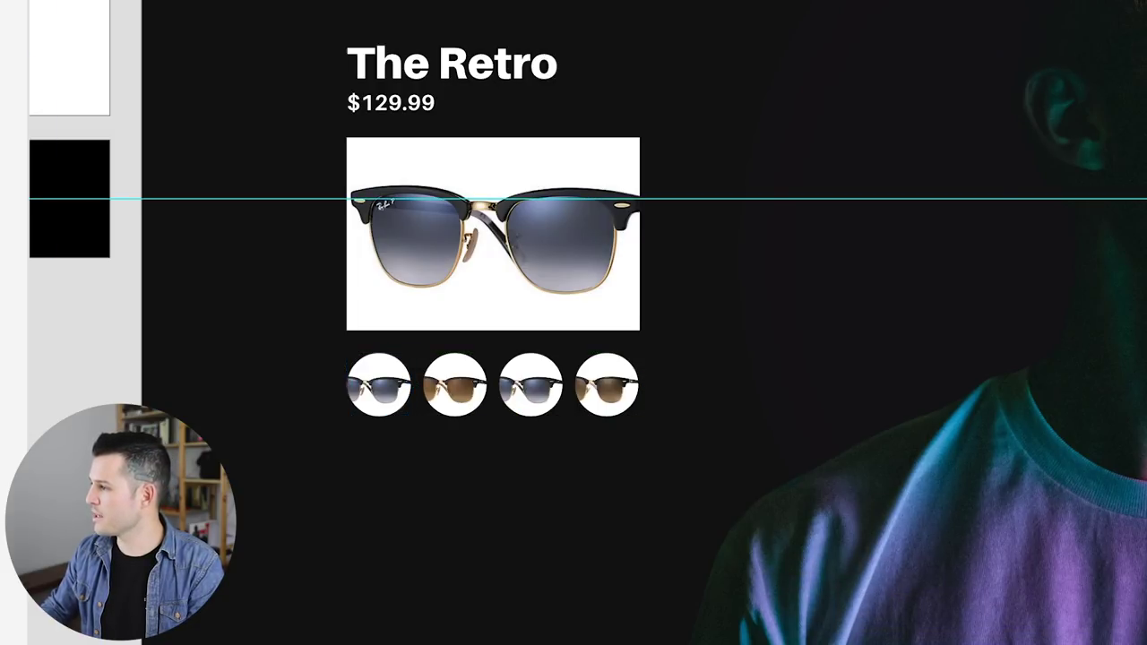
{"action": "left_click", "coordinate": [379, 385]}
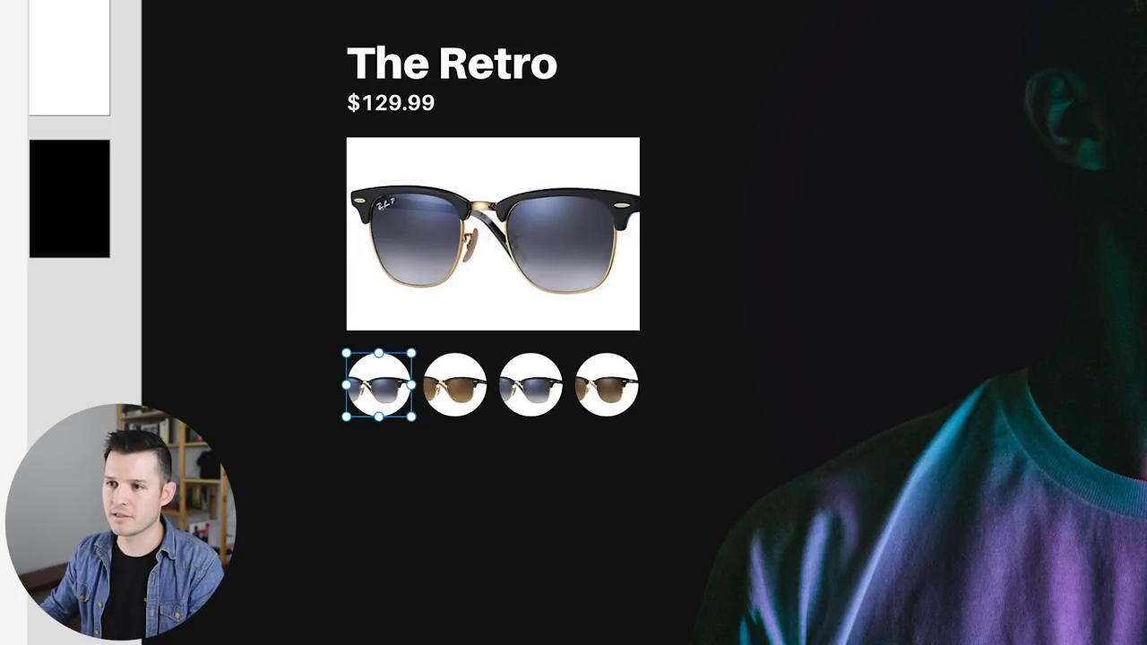
{"action": "left_click_drag", "start_coordinate": [412, 351], "coordinate": [419, 343]}
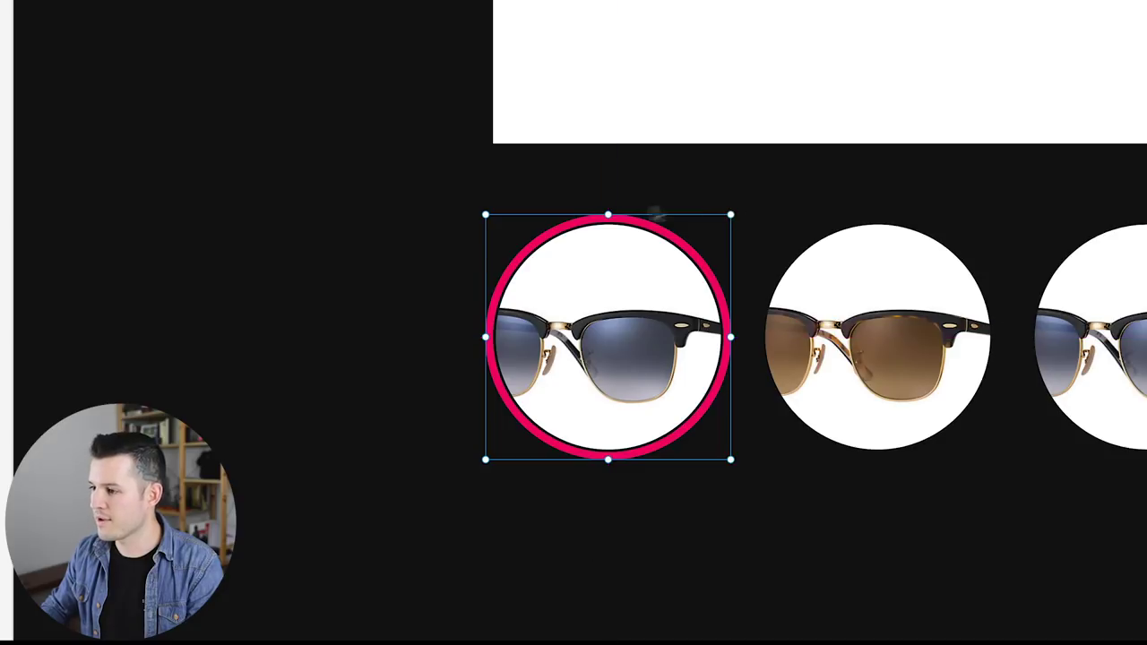
Step: Nudge the thumbnail grid up and organise the page elements into layers named title, gallery and options
{"action": "left_click", "coordinate": [627, 250]}
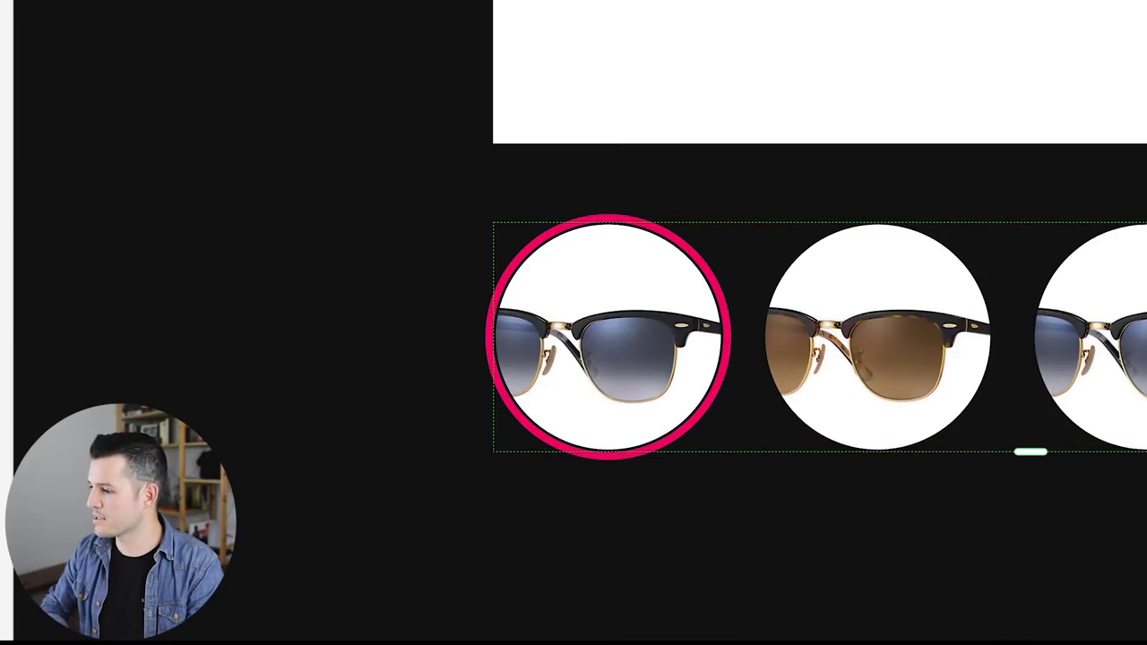
{"action": "key", "text": "Up"}
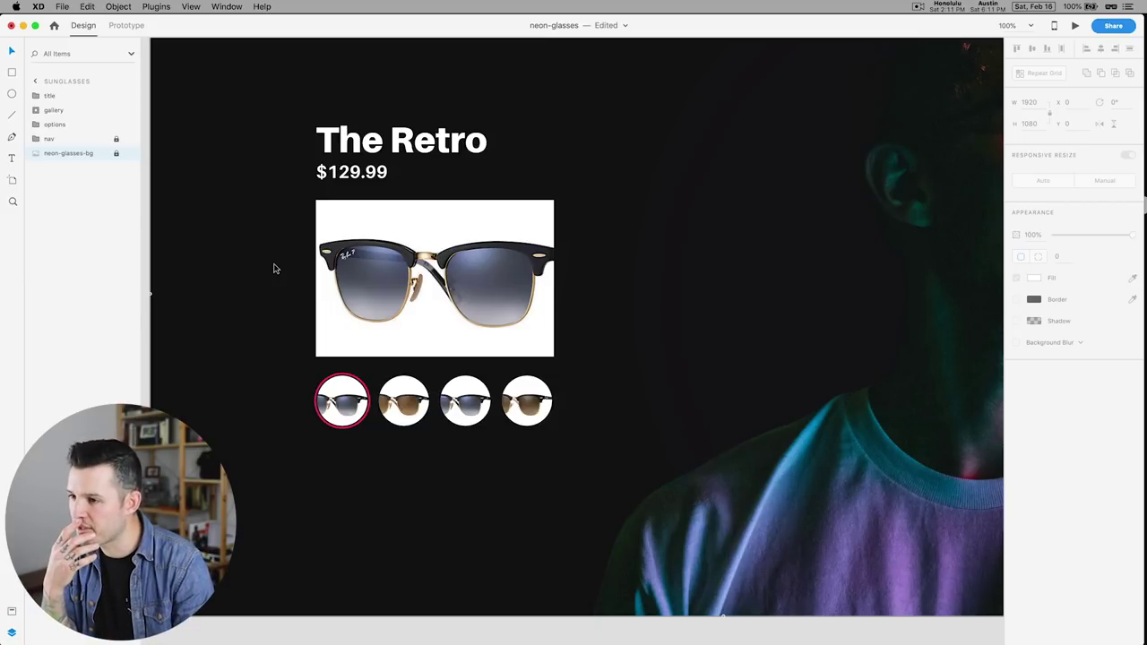
{"action": "left_click", "coordinate": [430, 251]}
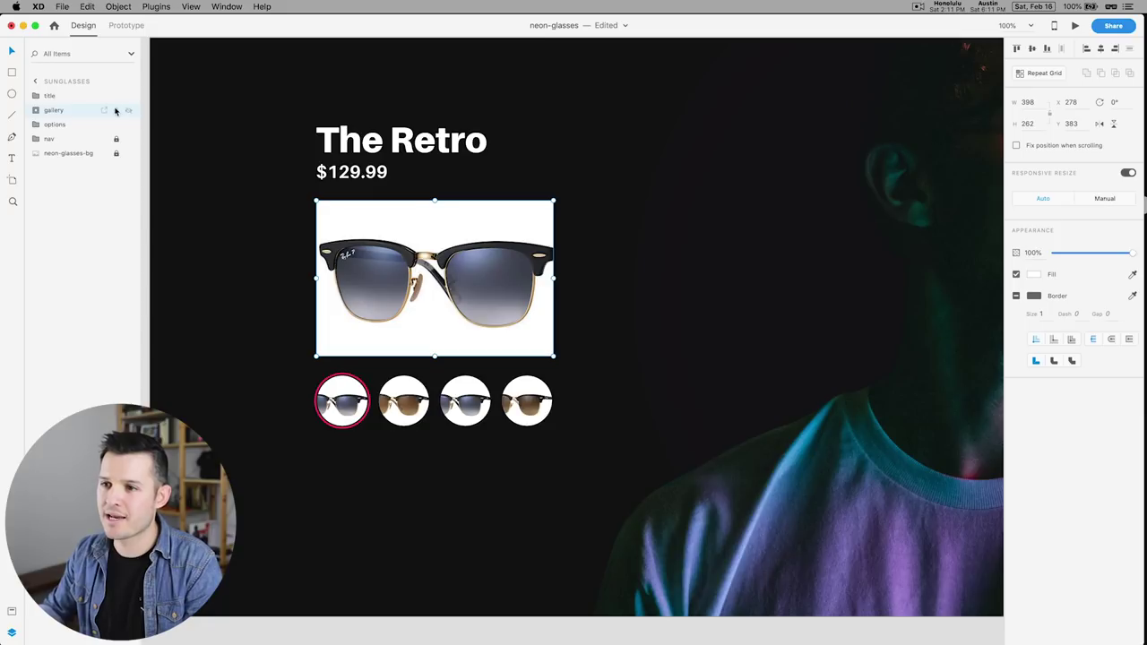
Step: Lock the gallery layer and draw a short diagonal line across the photo's lower-left edge, coloured with the pink of the thumbnail ring
{"action": "left_click", "coordinate": [116, 110]}
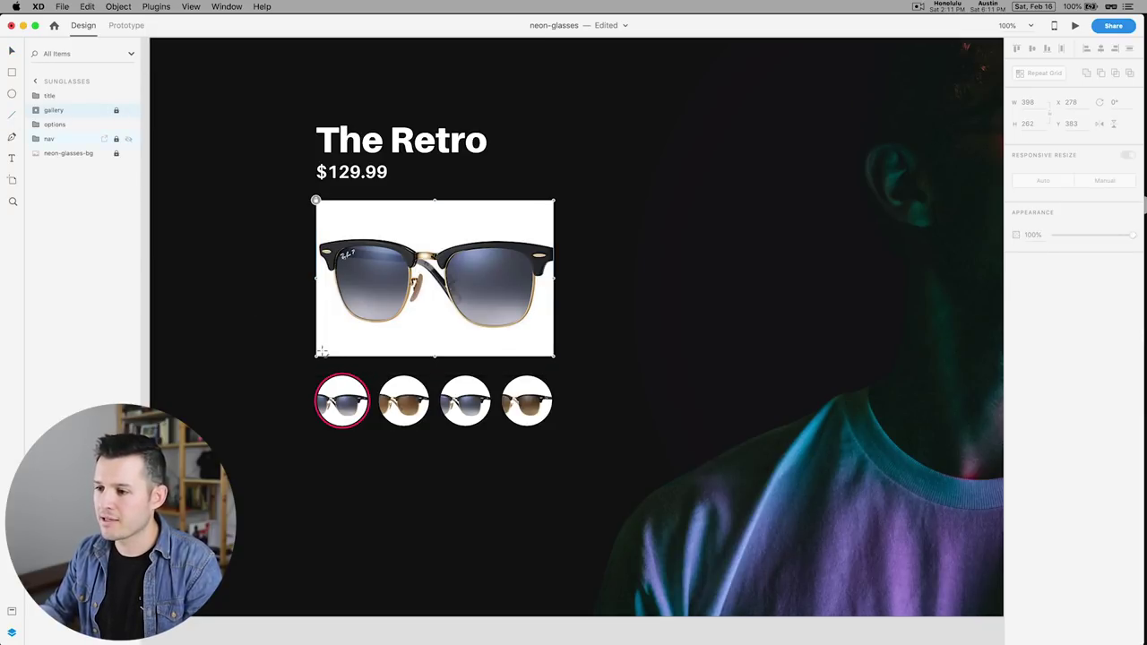
{"action": "left_click_drag", "start_coordinate": [320, 349], "coordinate": [333, 362]}
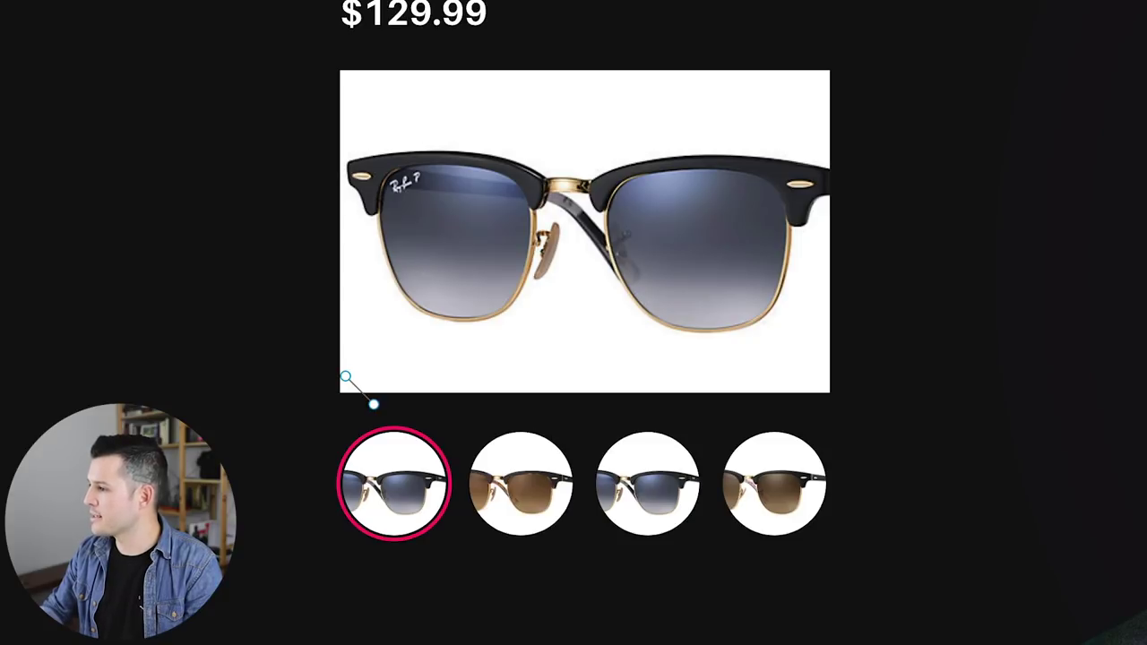
{"action": "key", "text": "i"}
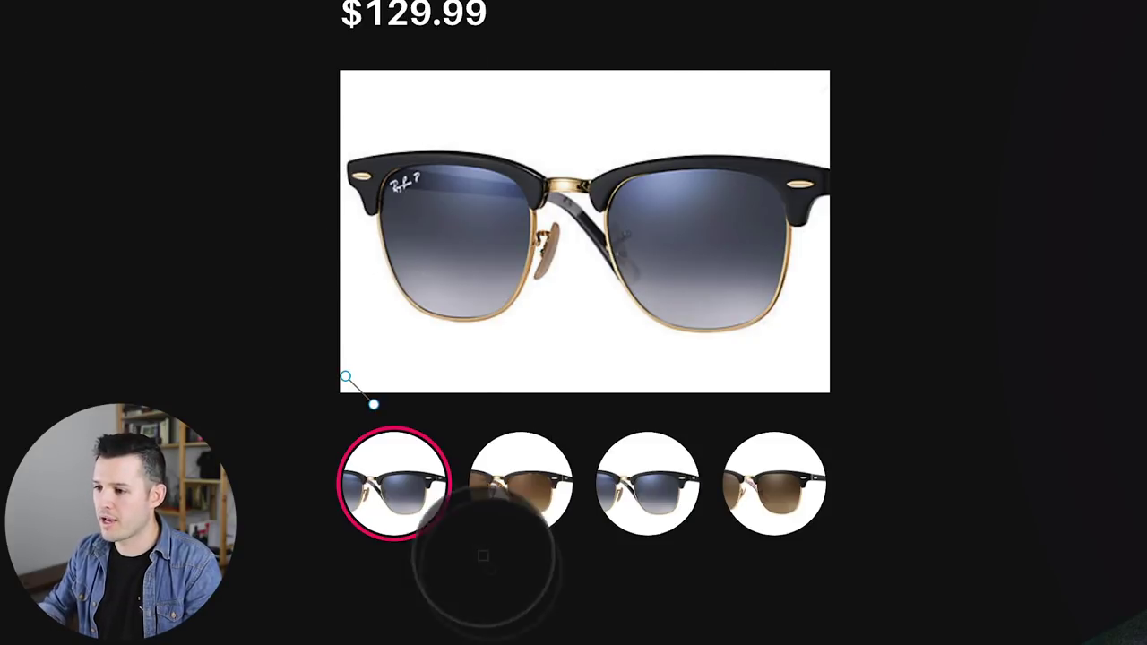
{"action": "left_click", "coordinate": [394, 428]}
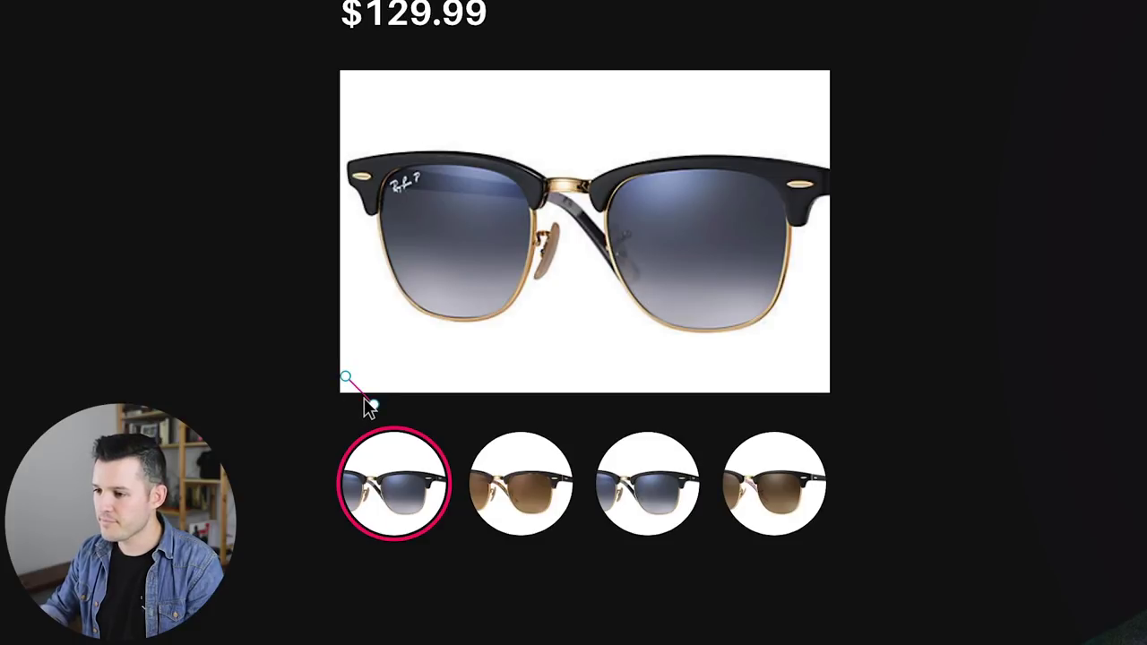
Step: Repeat the pink diagonal line horizontally with tight spacing to form a hatched strip along the photo's bottom edge
{"action": "left_click_drag", "start_coordinate": [365, 396], "coordinate": [380, 396]}
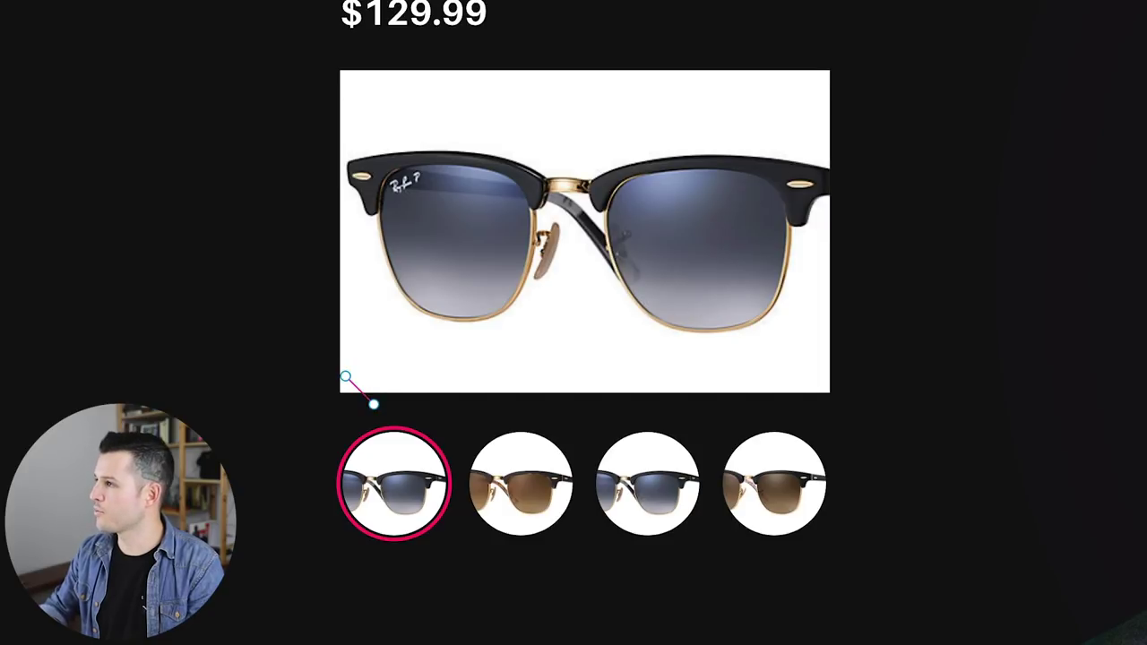
{"action": "left_click", "coordinate": [366, 395]}
{"action": "left_click_drag", "start_coordinate": [374, 391], "coordinate": [810, 389]}
{"action": "mouse_move", "coordinate": [712, 390]}
{"action": "left_mouse_down"}
{"action": "mouse_move", "coordinate": [399, 403]}
{"action": "mouse_move", "coordinate": [832, 393]}
{"action": "left_mouse_up"}
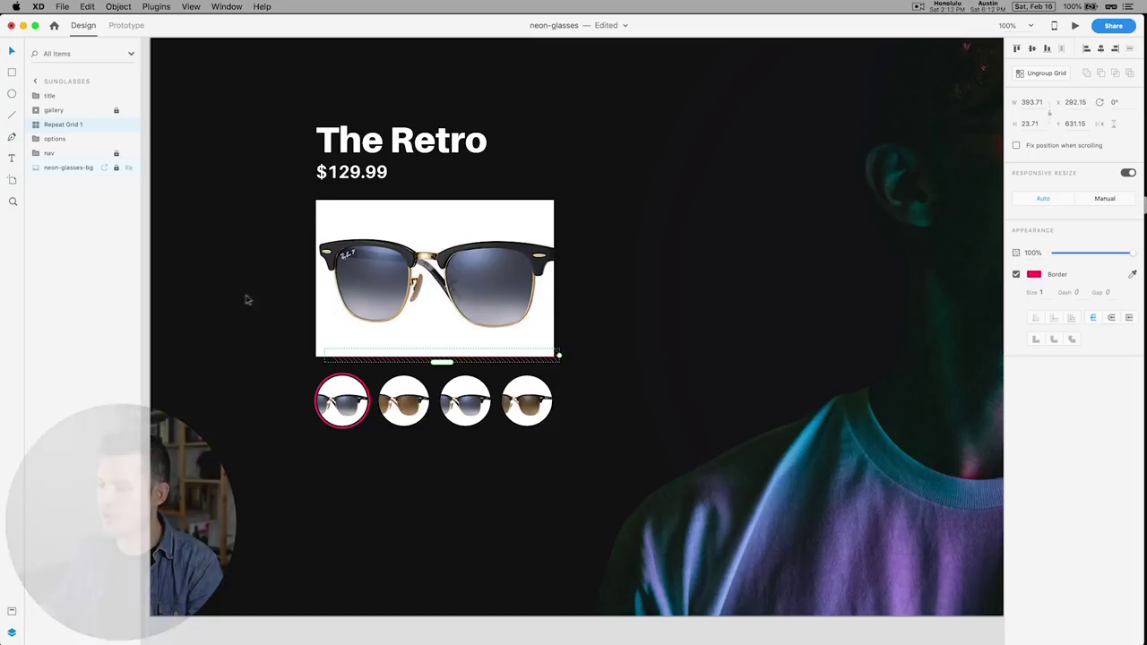
Step: Copy one diagonal line from the strip to the photo's right edge and turn it into a new repeat grid
{"action": "double_click", "coordinate": [340, 361]}
{"action": "key", "text": "super+c"}
{"action": "key", "text": "super+v"}
{"action": "left_click_drag", "start_coordinate": [336, 356], "coordinate": [556, 327]}
{"action": "left_click", "coordinate": [1040, 73]}
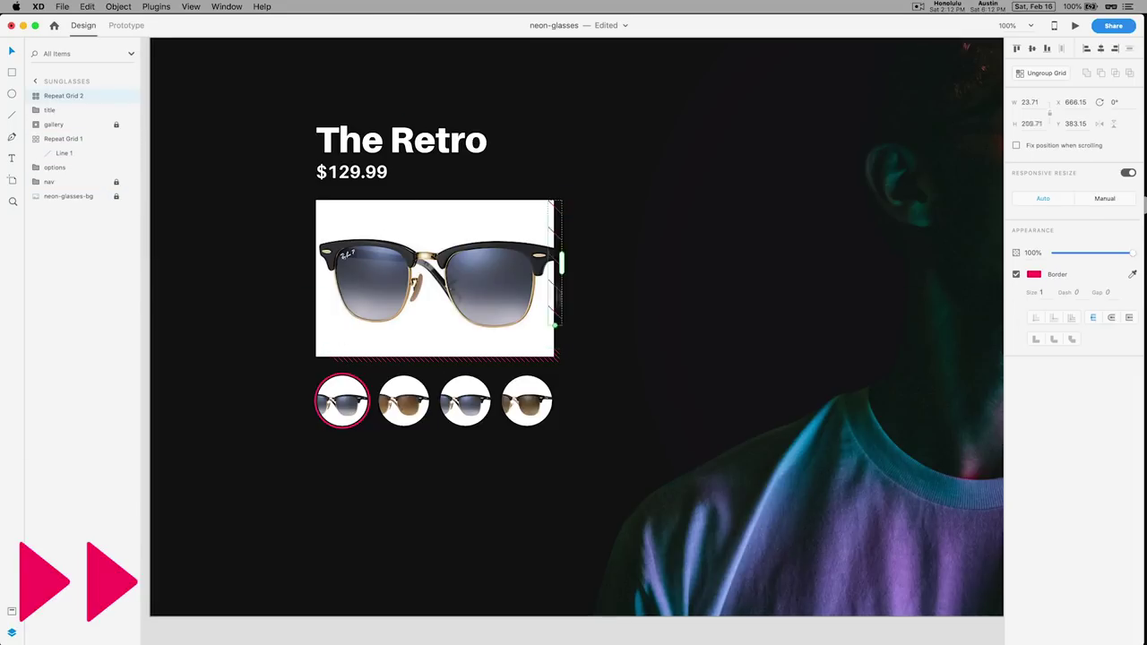
Step: Tighten the vertical spacing of the right-edge line grid to match the bottom strip and extend it over the photo's full height
{"action": "key", "text": "super+plus"}
{"action": "key", "text": "super+plus"}
{"action": "key", "text": "super+plus"}
{"action": "double_click", "coordinate": [443, 400]}
{"action": "left_click", "coordinate": [448, 422]}
{"action": "scroll", "coordinate": [478, 254], "scroll_direction": "left", "scroll_amount": 5}
{"action": "left_click", "coordinate": [479, 254]}
{"action": "scroll", "coordinate": [512, 261], "scroll_direction": "right", "scroll_amount": 5}
{"action": "scroll", "coordinate": [512, 261], "scroll_direction": "up", "scroll_amount": 4}
{"action": "left_click", "coordinate": [512, 262]}
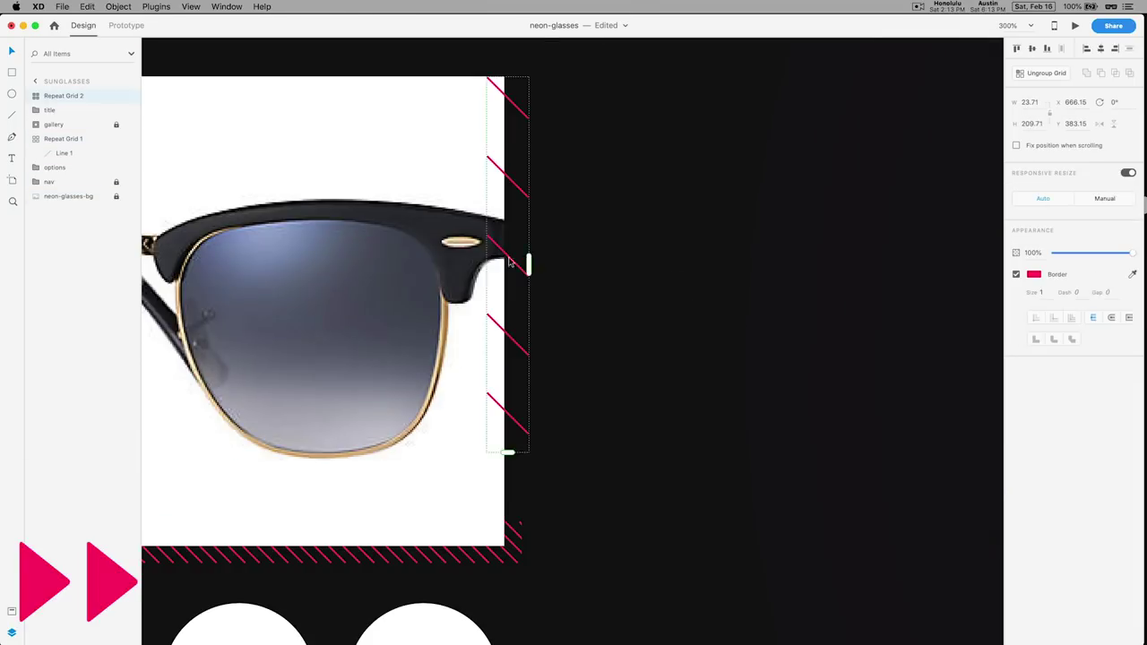
{"action": "left_click_drag", "start_coordinate": [511, 214], "coordinate": [512, 121]}
{"action": "left_click_drag", "start_coordinate": [509, 193], "coordinate": [509, 556]}
{"action": "left_click", "coordinate": [610, 212]}
{"action": "left_click", "coordinate": [516, 317]}
{"action": "left_click_drag", "start_coordinate": [519, 317], "coordinate": [520, 313]}
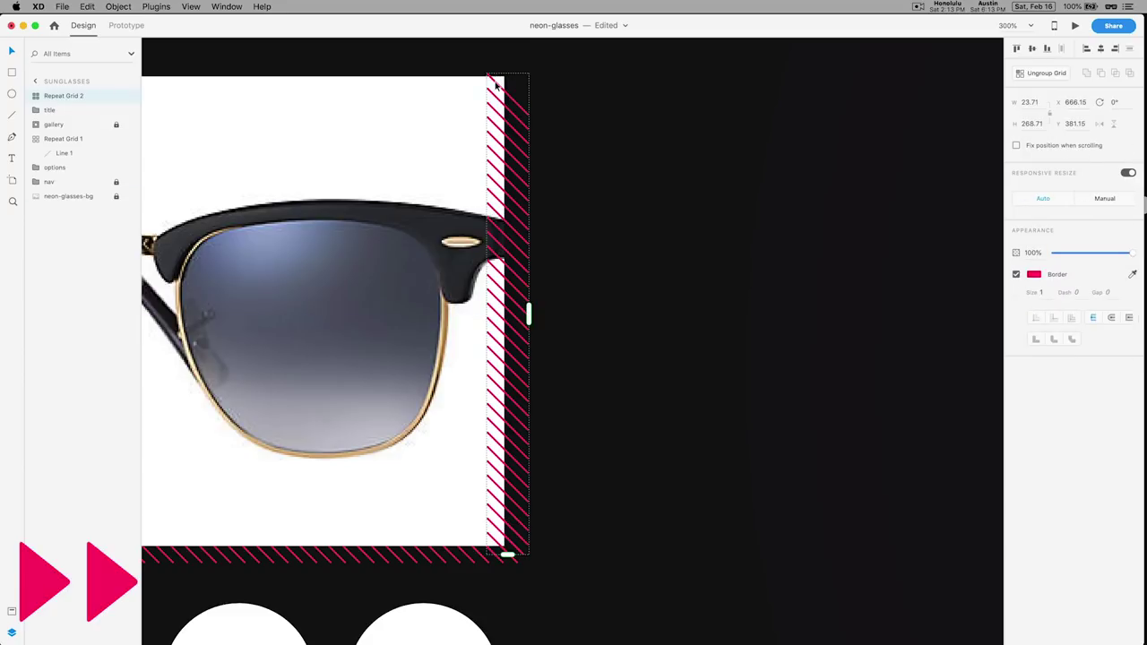
Step: Send the right-edge hatched strip behind the sunglasses photo
{"action": "key", "text": "super+bracketleft"}
{"action": "key", "text": "super+bracketleft"}
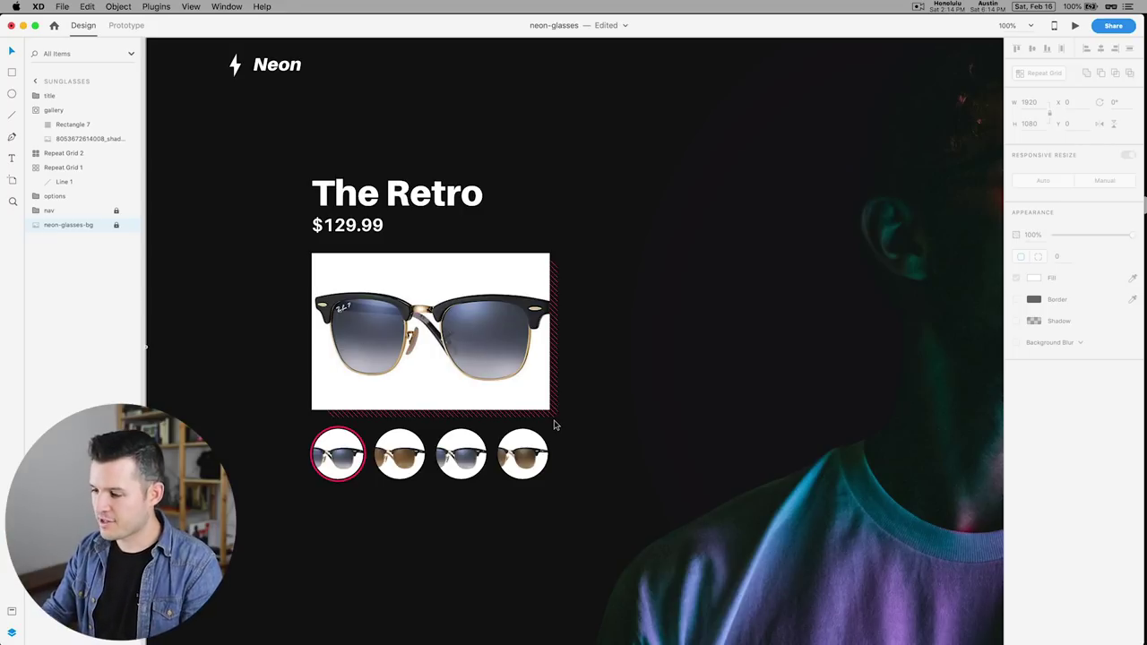
{"action": "key", "text": "super+minus"}
{"action": "left_click_drag", "start_coordinate": [693, 383], "coordinate": [573, 357]}
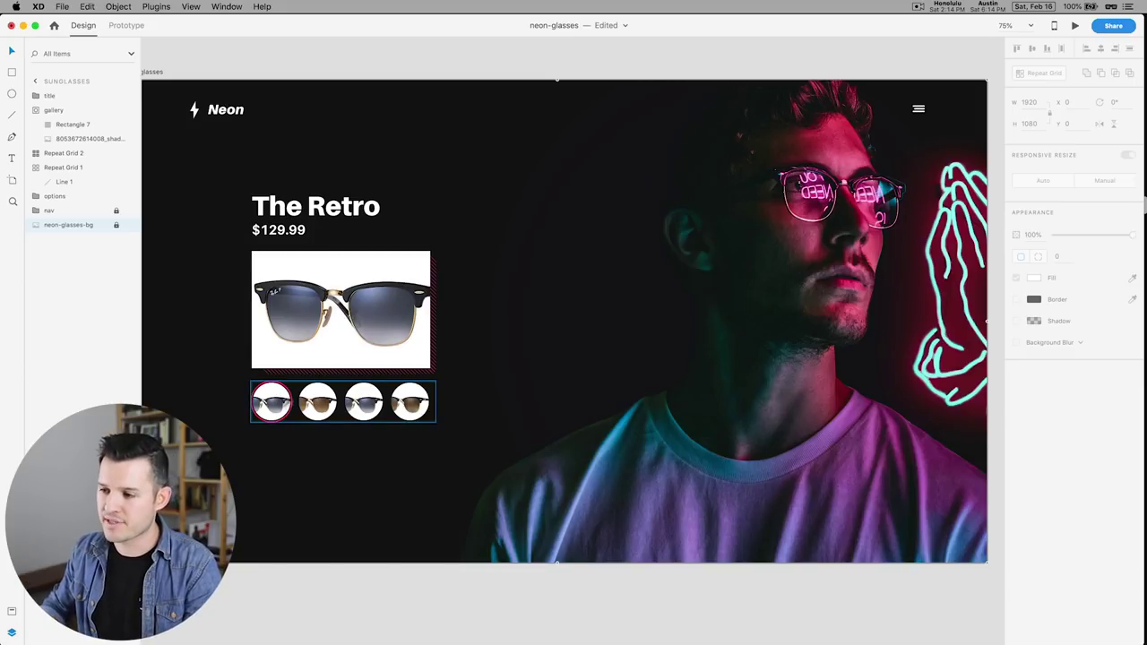
Step: Group both hatched strips with the sunglasses photo and name the group gallery
{"action": "left_click", "coordinate": [401, 370]}
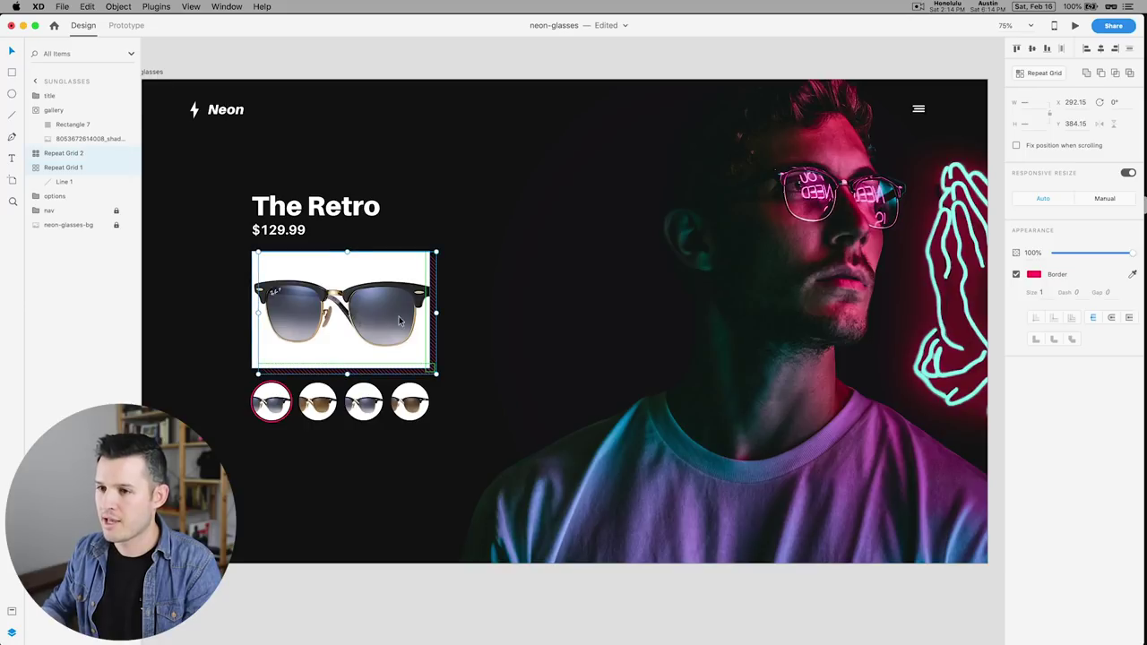
{"action": "key", "text": "super+g"}
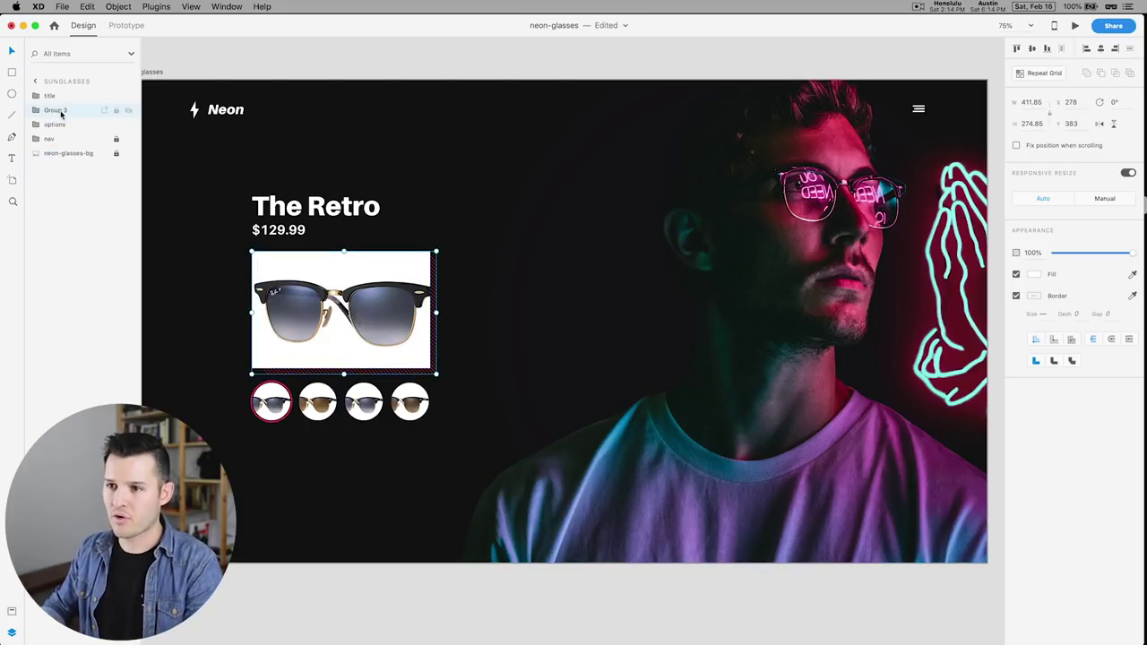
{"action": "double_click", "coordinate": [55, 110]}
{"action": "type", "text": "galler"}
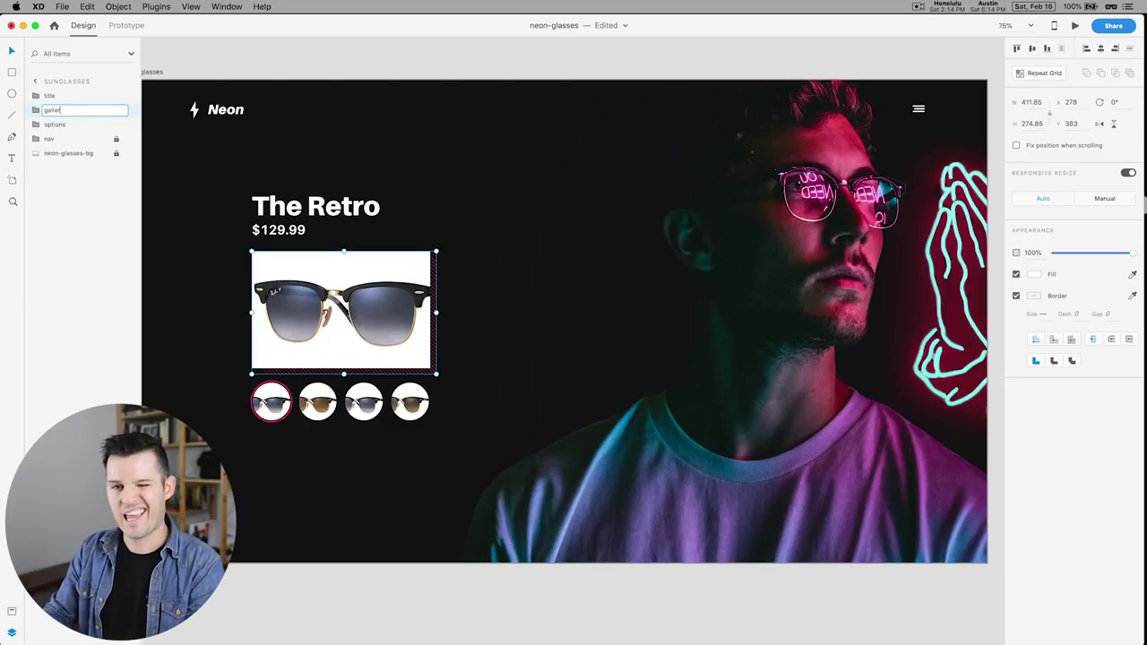
{"action": "type", "text": "y"}
{"action": "key", "text": "Return"}
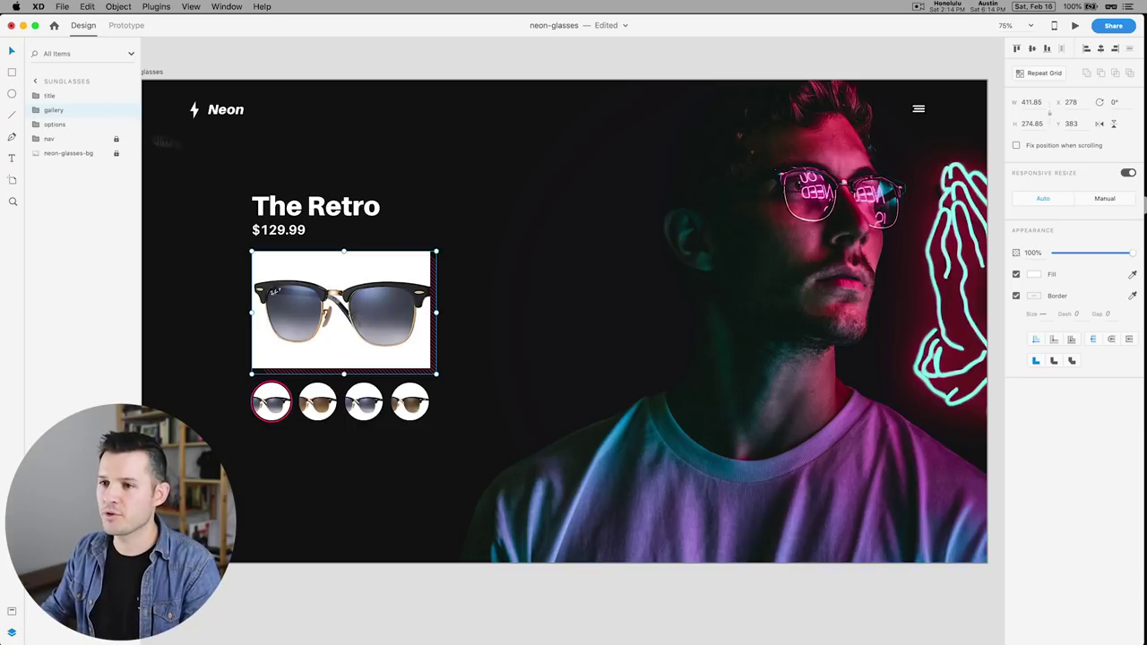
Step: Lock the title, gallery and options layers
{"action": "left_click", "coordinate": [116, 109]}
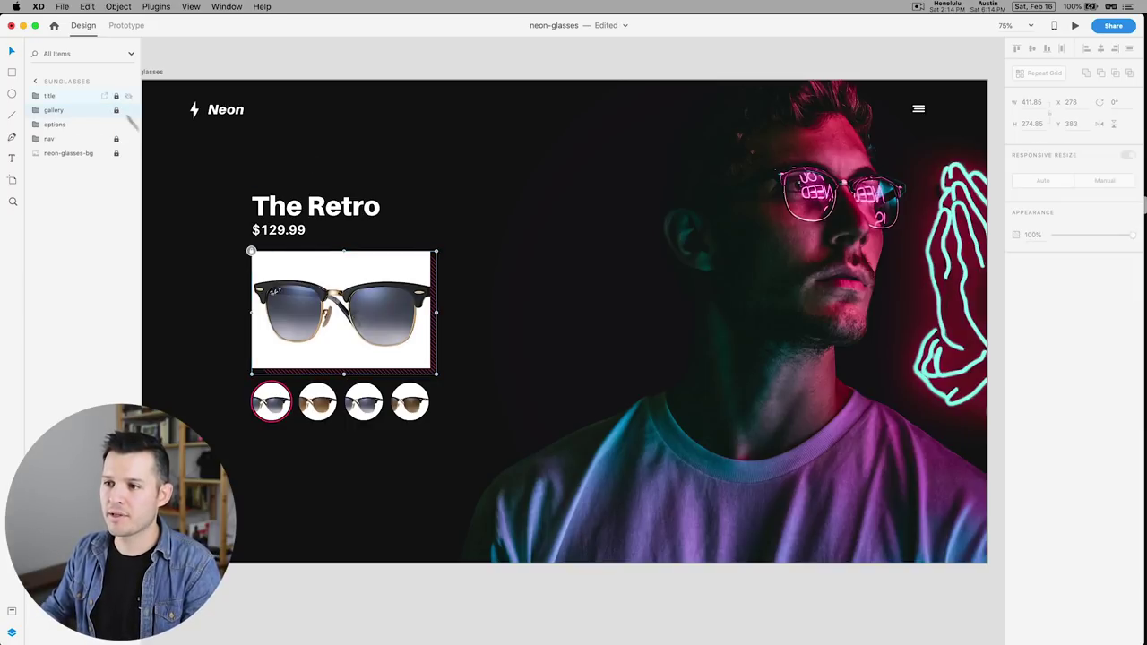
{"action": "left_click", "coordinate": [301, 408]}
{"action": "left_click", "coordinate": [115, 124]}
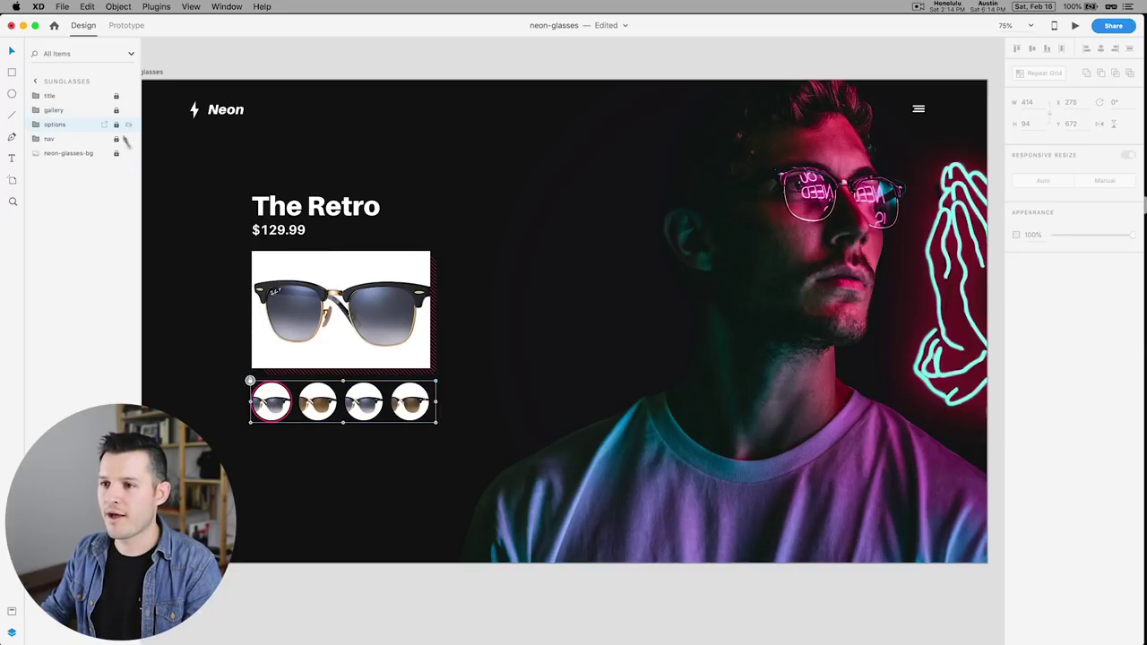
{"action": "left_click", "coordinate": [204, 374]}
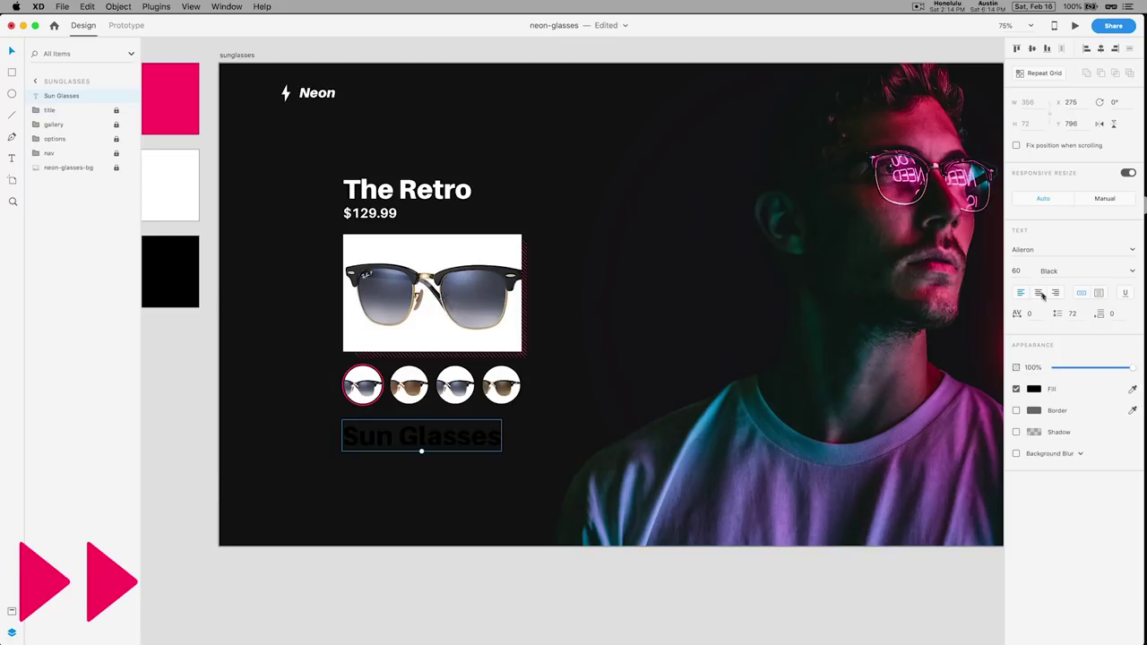
Step: Set the Sun Glasses text under the thumbnails to size 18 in SemiBold
{"action": "double_click", "coordinate": [1017, 270]}
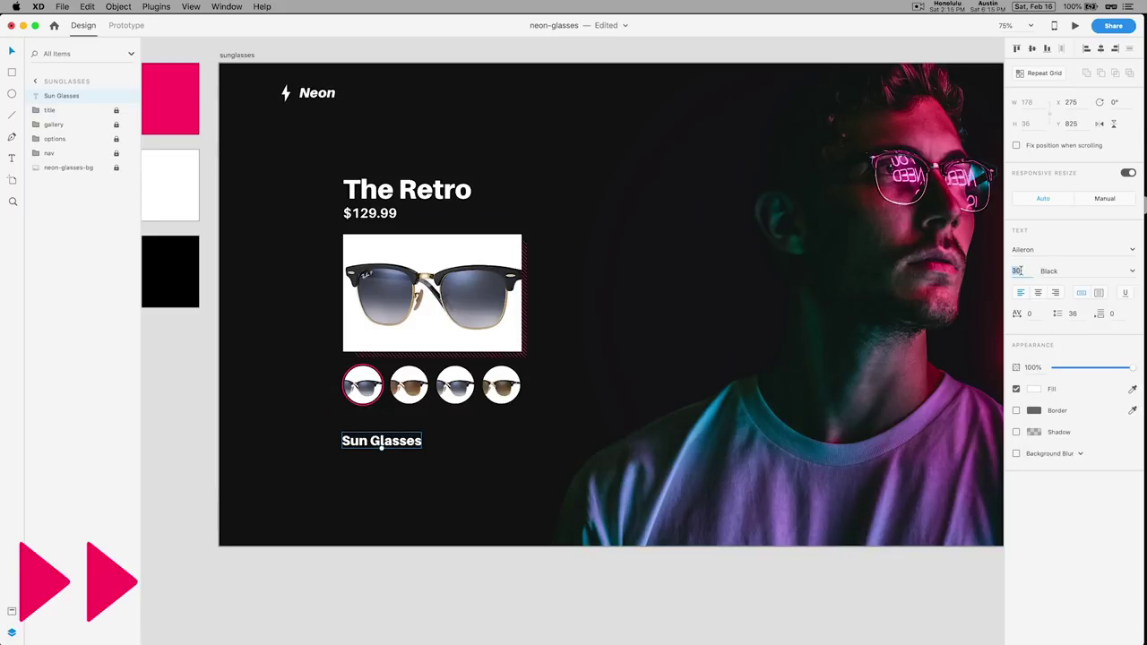
{"action": "type", "text": "18"}
{"action": "left_click", "coordinate": [1132, 271]}
{"action": "left_click", "coordinate": [1064, 349]}
Step: Paste the Retro Rimmed description into a text area about 414 wide under the thumbnails and remove the surplus text
{"action": "double_click", "coordinate": [372, 425]}
{"action": "key", "text": "super+v"}
{"action": "key", "text": "Escape"}
{"action": "mouse_move", "coordinate": [372, 444]}
{"action": "left_mouse_down"}
{"action": "mouse_move", "coordinate": [372, 426]}
{"action": "mouse_move", "coordinate": [528, 510]}
{"action": "left_mouse_up"}
{"action": "left_click", "coordinate": [11, 159]}
{"action": "key", "text": "super+v"}
{"action": "key", "text": "Escape"}
{"action": "left_click", "coordinate": [628, 425]}
{"action": "key", "text": "Delete"}
{"action": "left_click_drag", "start_coordinate": [412, 464], "coordinate": [412, 433]}
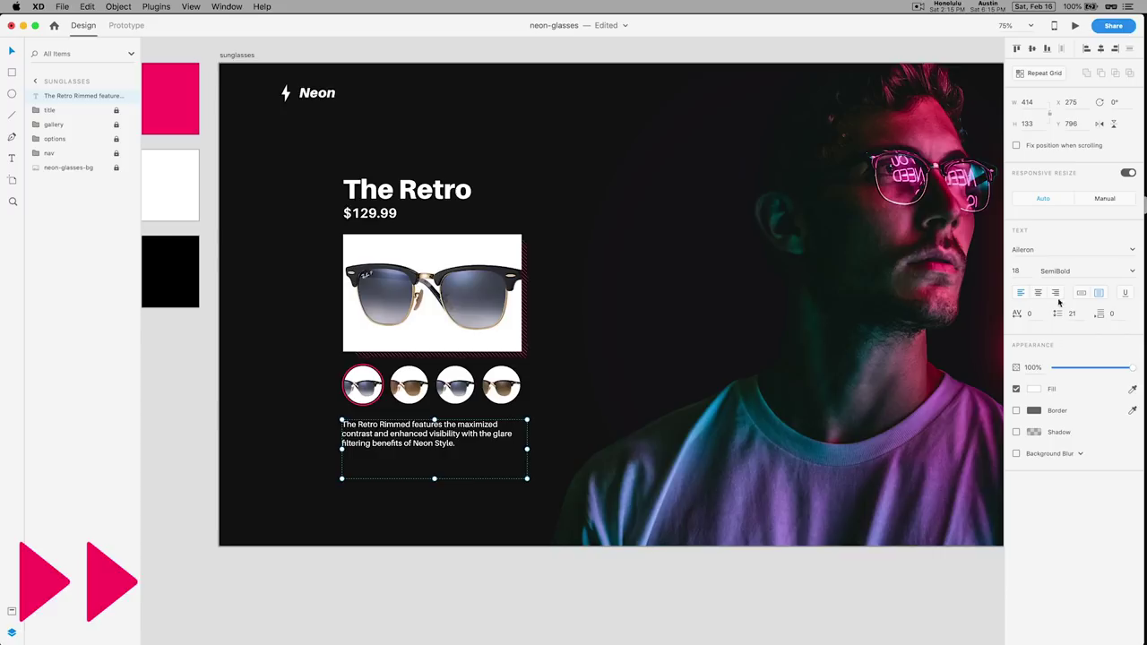
Step: Set the description's line spacing to 30 and switch it to a lighter font weight
{"action": "left_click", "coordinate": [1074, 313]}
{"action": "type", "text": "30"}
{"action": "key", "text": "Return"}
{"action": "left_click", "coordinate": [1132, 271]}
{"action": "left_click", "coordinate": [1068, 291]}
Step: Move the description's layer below the options layer
{"action": "left_click", "coordinate": [587, 382]}
{"action": "scroll", "coordinate": [587, 382], "scroll_direction": "up", "scroll_amount": 2}
{"action": "left_click_drag", "start_coordinate": [59, 98], "coordinate": [56, 151]}
Step: Draw a pink rectangle about 274 × 71 under the description and centre a copy of the price text on it
{"action": "key", "text": "r"}
{"action": "mouse_move", "coordinate": [341, 448]}
{"action": "left_mouse_down"}
{"action": "mouse_move", "coordinate": [487, 494]}
{"action": "mouse_move", "coordinate": [463, 479]}
{"action": "left_mouse_up"}
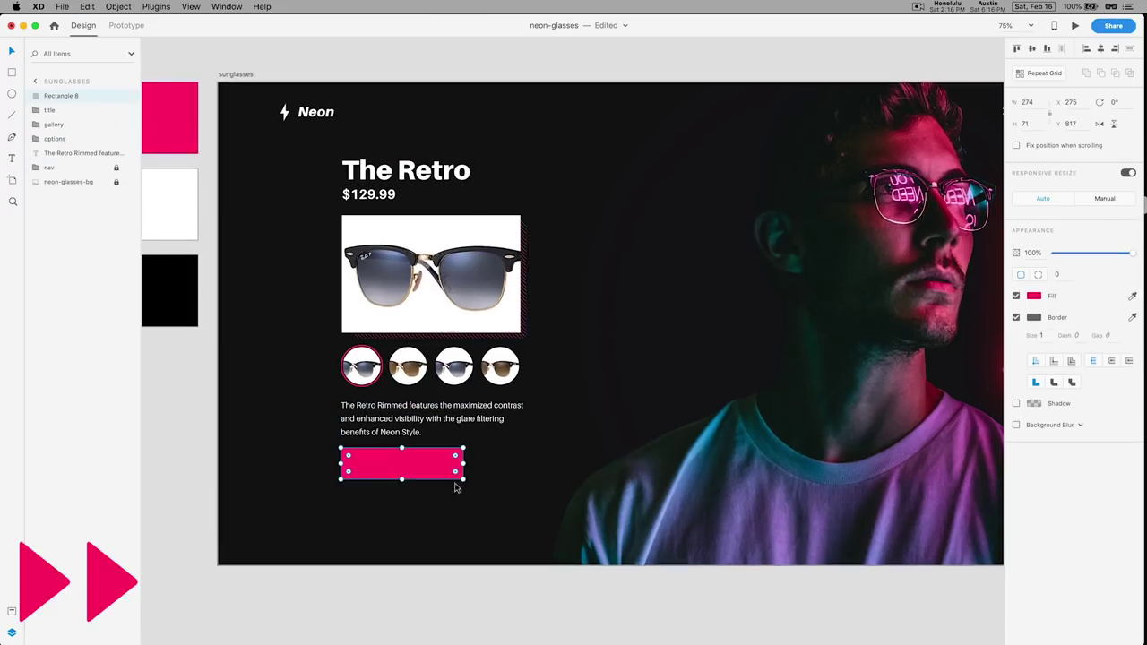
{"action": "double_click", "coordinate": [369, 195]}
{"action": "right_click", "coordinate": [368, 464]}
{"action": "left_click", "coordinate": [385, 469]}
{"action": "left_click_drag", "start_coordinate": [368, 194], "coordinate": [368, 463]}
{"action": "left_click", "coordinate": [440, 465], "text": "shift"}
{"action": "left_click", "coordinate": [1101, 48]}
Step: Change the copied price text to "Add to Cart" and group it with the pink rectangle
{"action": "double_click", "coordinate": [401, 464]}
{"action": "type", "text": "A"}
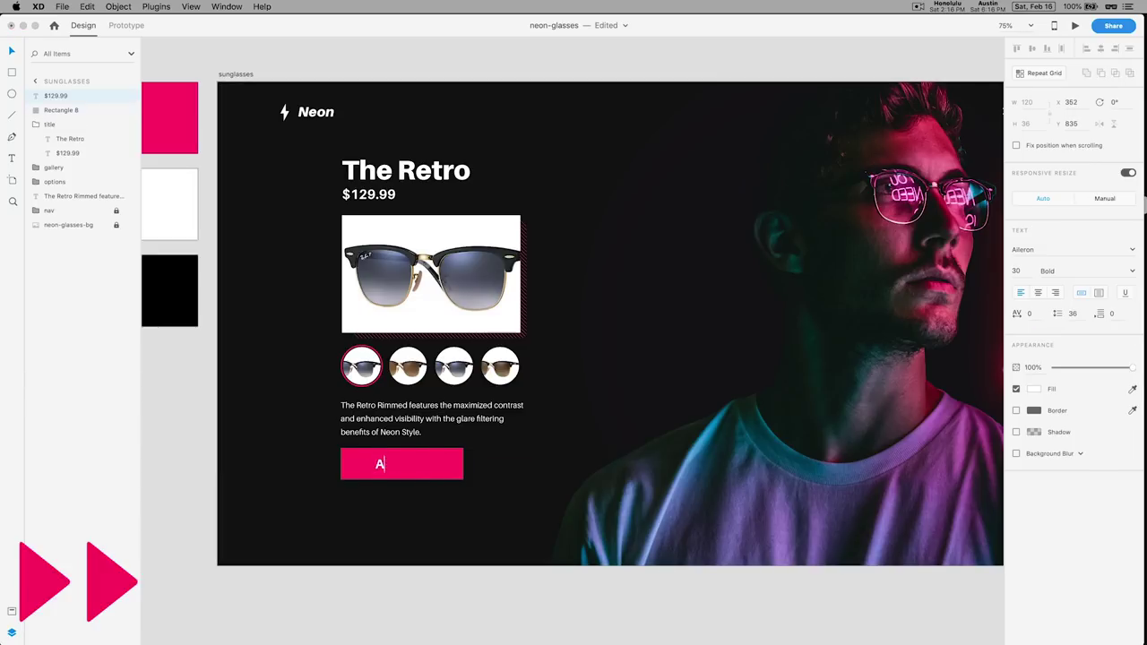
{"action": "type", "text": "dd to Cart"}
{"action": "key", "text": "Escape"}
{"action": "left_click", "coordinate": [433, 455], "text": "shift"}
{"action": "key", "text": "super+g"}
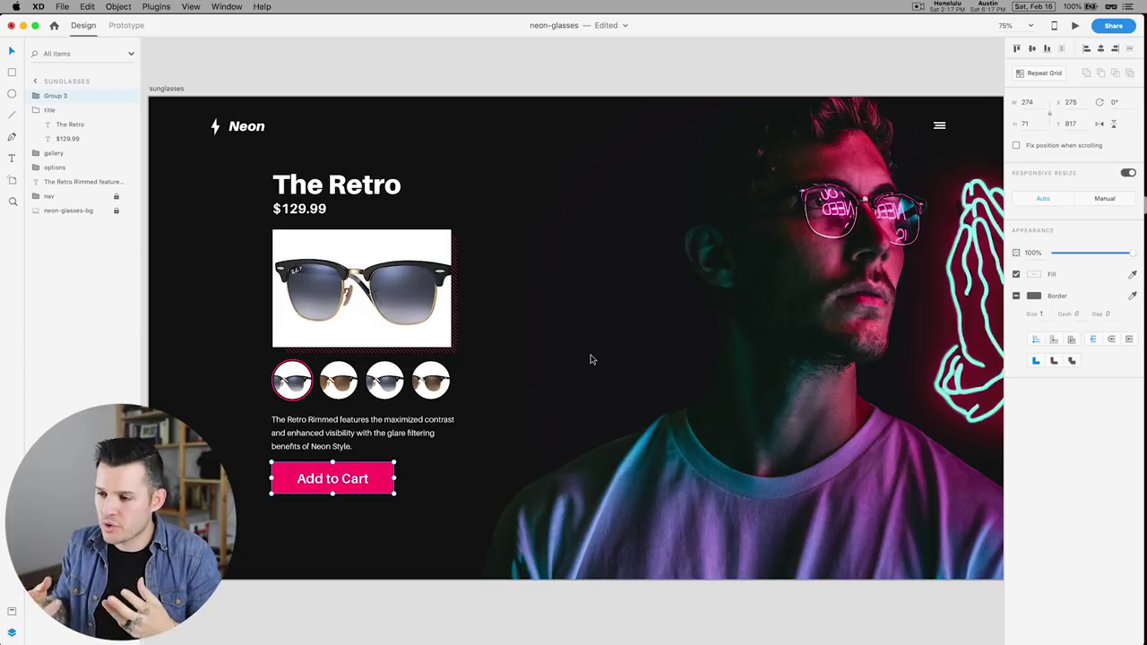
Step: Reduce the height of the Add to Cart button slightly
{"action": "scroll", "coordinate": [591, 359], "scroll_direction": "right", "scroll_amount": 3}
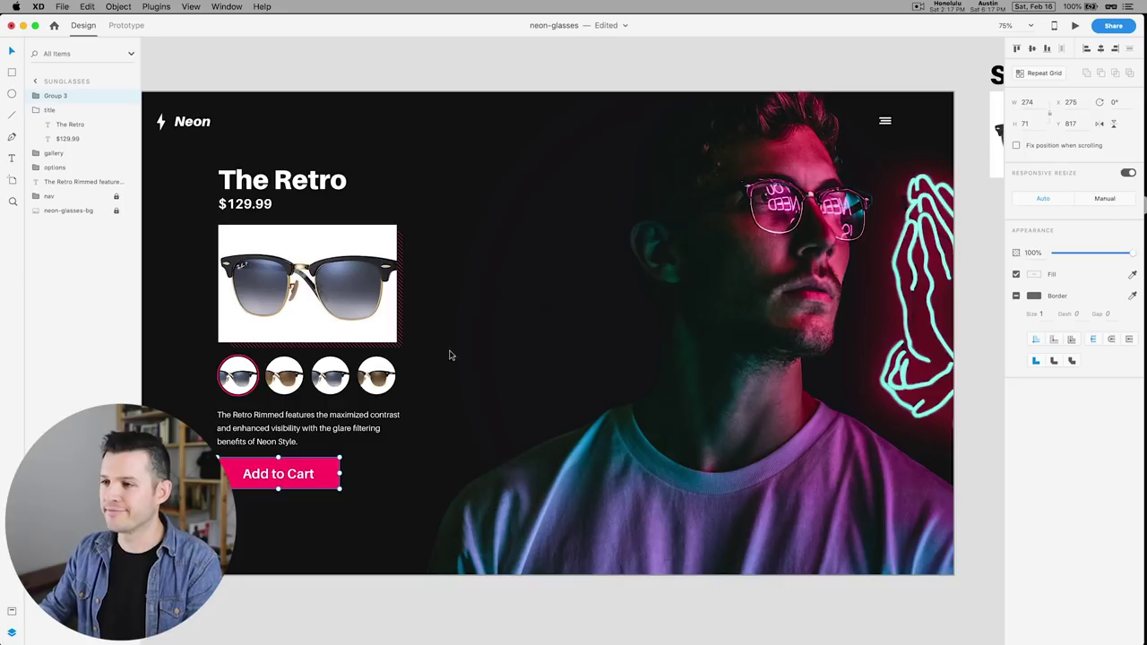
{"action": "left_click", "coordinate": [328, 58]}
{"action": "left_click_drag", "start_coordinate": [316, 65], "coordinate": [358, 69]}
{"action": "left_click", "coordinate": [325, 488]}
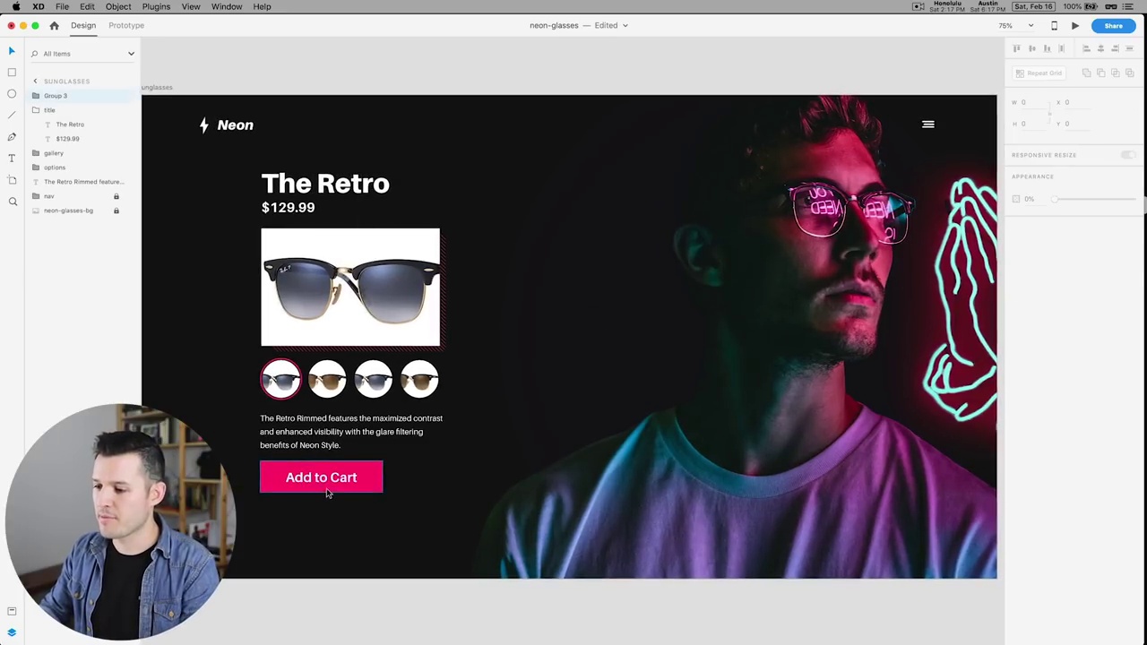
{"action": "left_click_drag", "start_coordinate": [321, 491], "coordinate": [322, 487]}
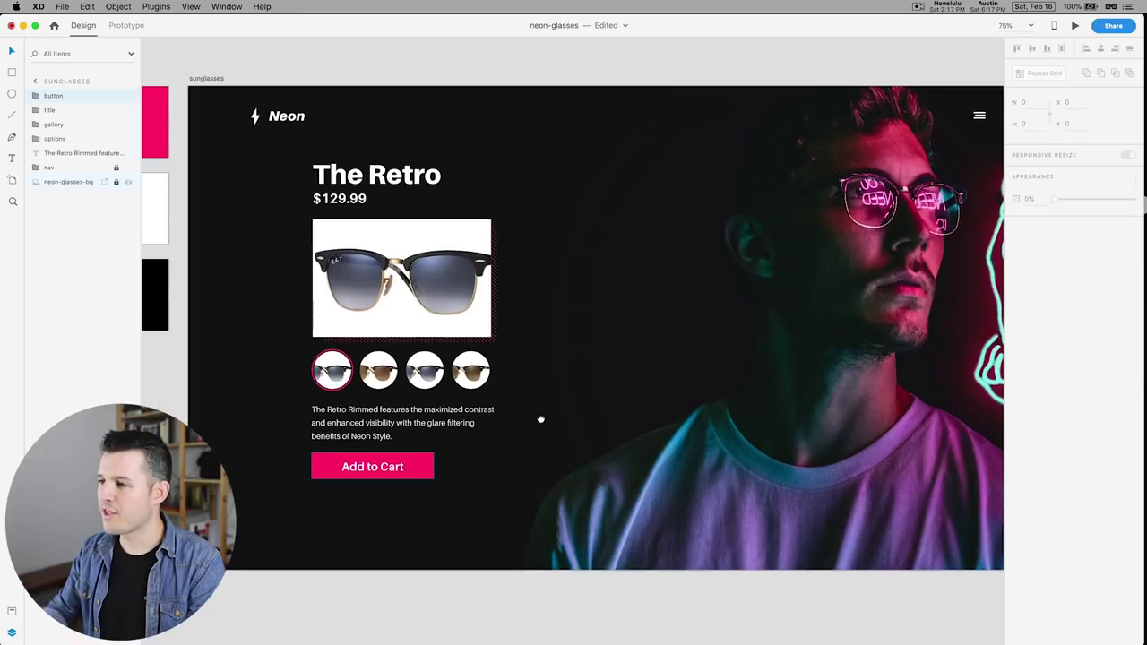
{"action": "left_click_drag", "start_coordinate": [493, 423], "coordinate": [487, 423]}
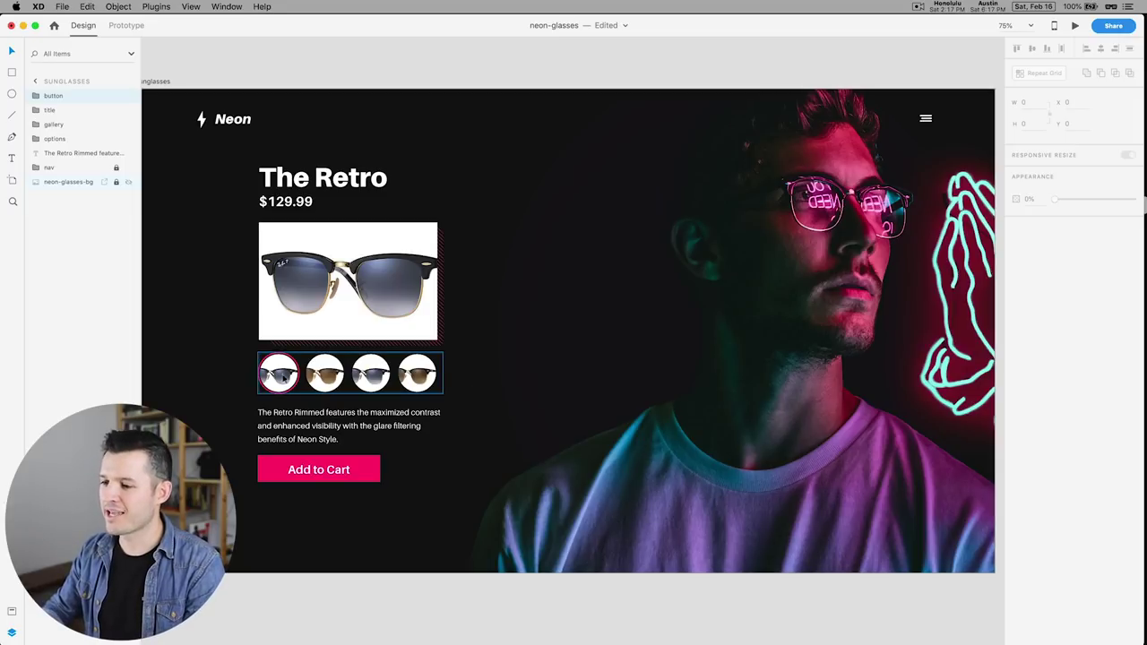
Step: Draw a circle about 9 × 9 near the photo's bottom centre, filled with the saved pink and without a border
{"action": "double_click", "coordinate": [359, 333]}
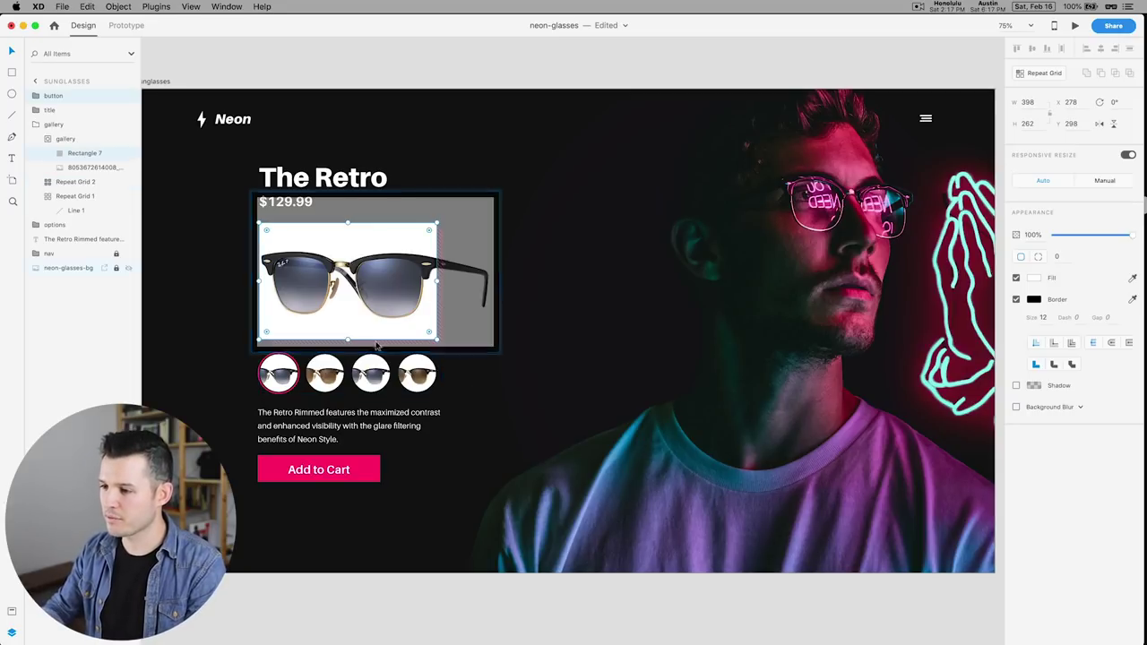
{"action": "left_click", "coordinate": [556, 392]}
{"action": "key", "text": "super+2"}
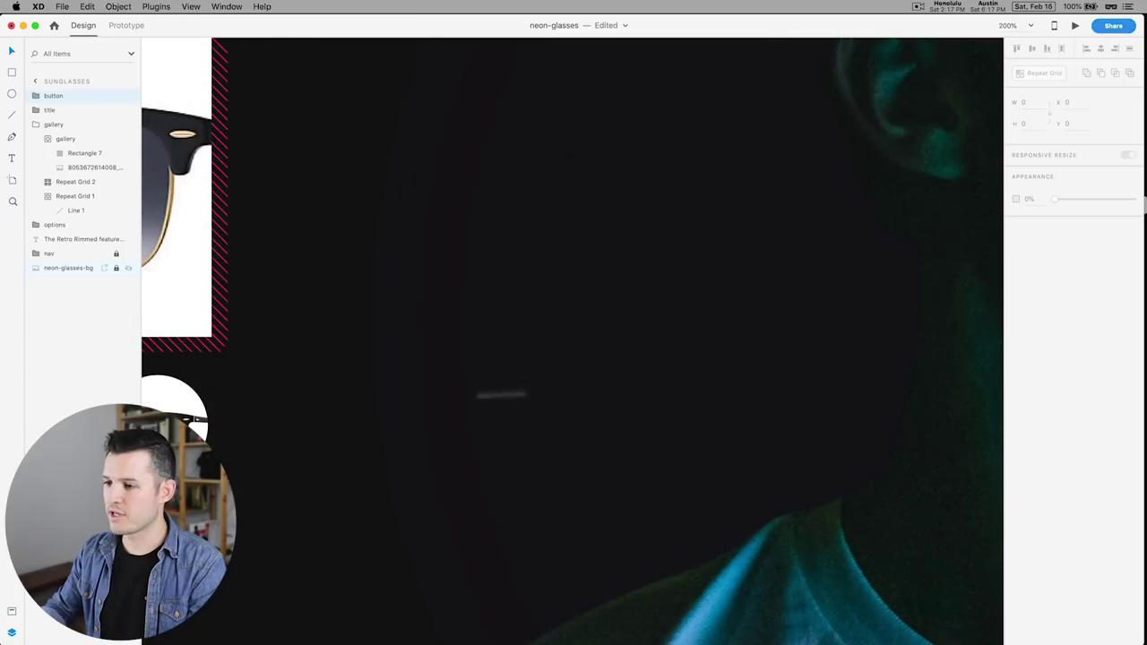
{"action": "left_click_drag", "start_coordinate": [257, 406], "coordinate": [660, 414]}
{"action": "scroll", "coordinate": [659, 414], "scroll_direction": "left", "scroll_amount": 5}
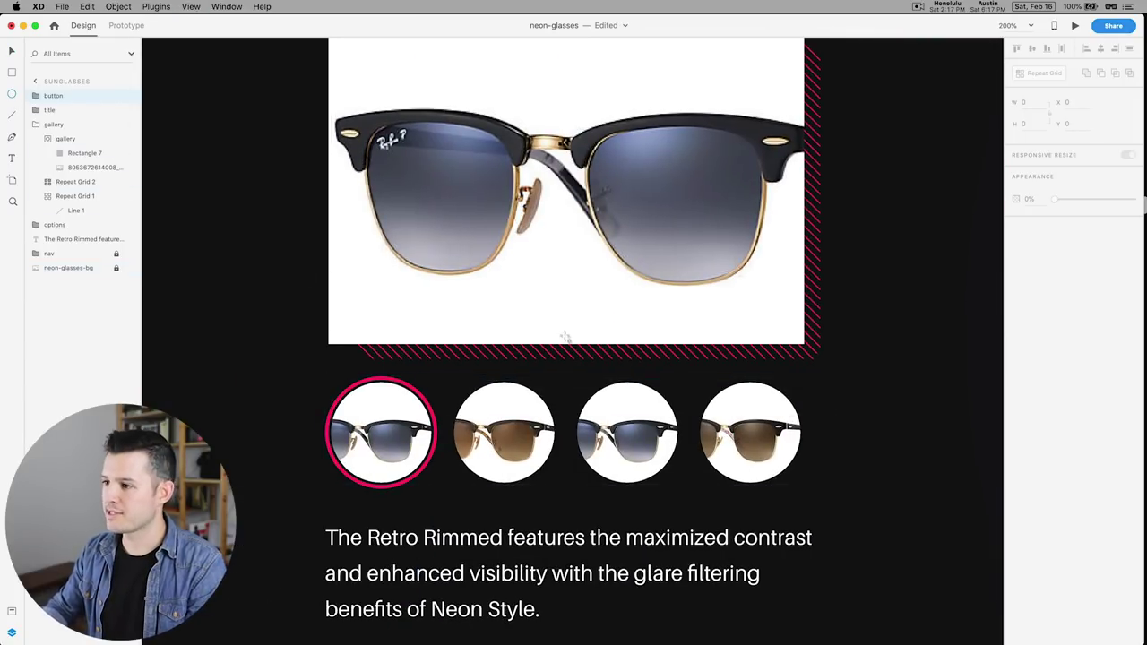
{"action": "left_click_drag", "start_coordinate": [524, 315], "coordinate": [540, 331]}
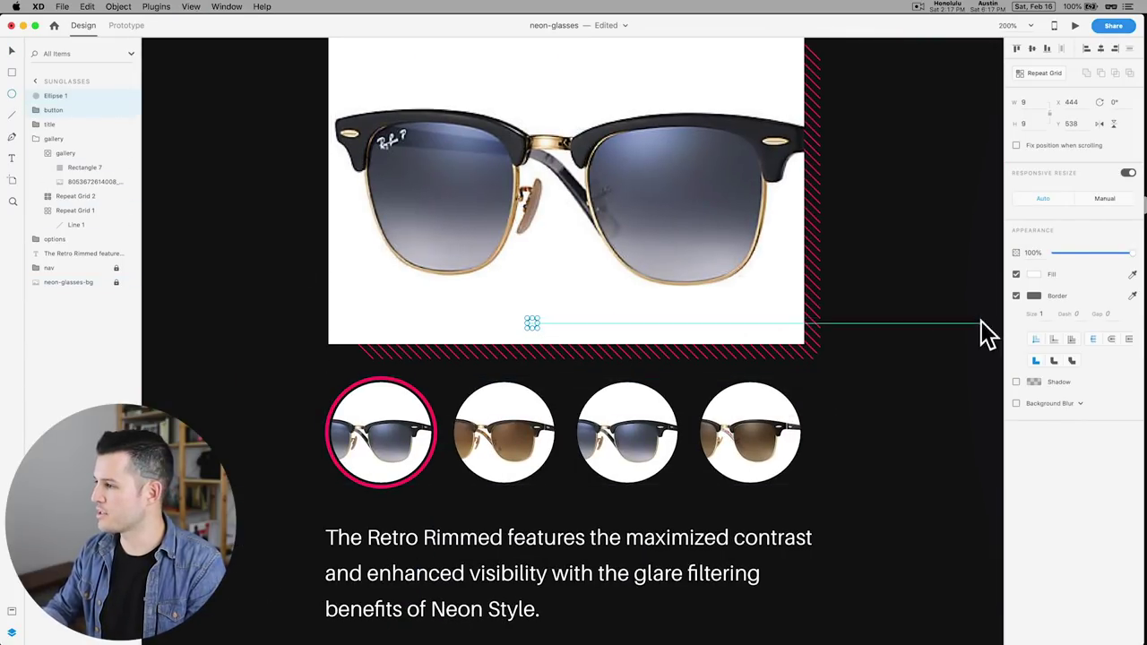
{"action": "left_click", "coordinate": [1034, 275]}
{"action": "left_click", "coordinate": [906, 343]}
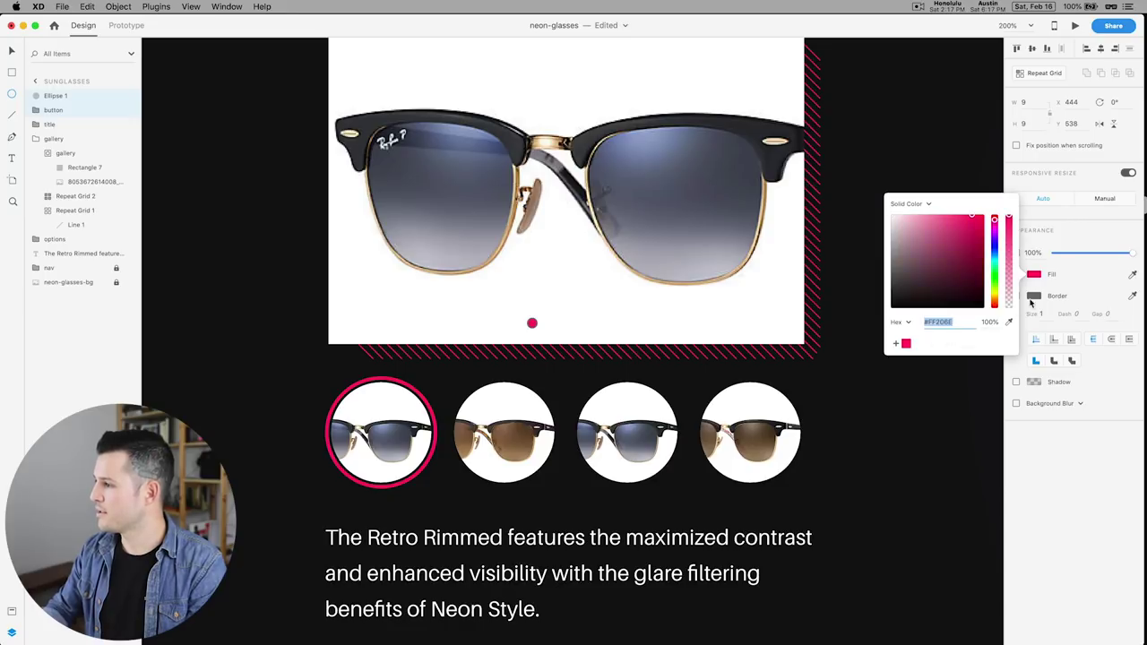
{"action": "left_click", "coordinate": [1016, 296]}
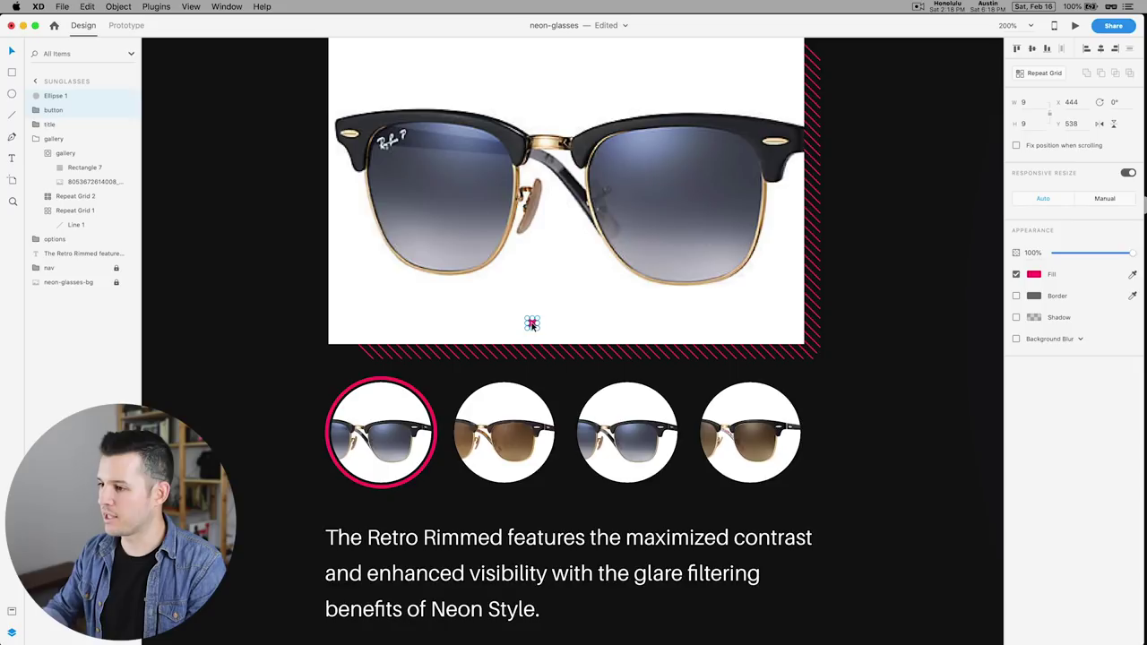
Step: Duplicate the small pink circle beside the original near the photo's bottom centre, leaving a small gap between the two dots
{"action": "left_click_drag", "start_coordinate": [536, 327], "coordinate": [565, 329]}
{"action": "left_click", "coordinate": [537, 328], "text": "shift"}
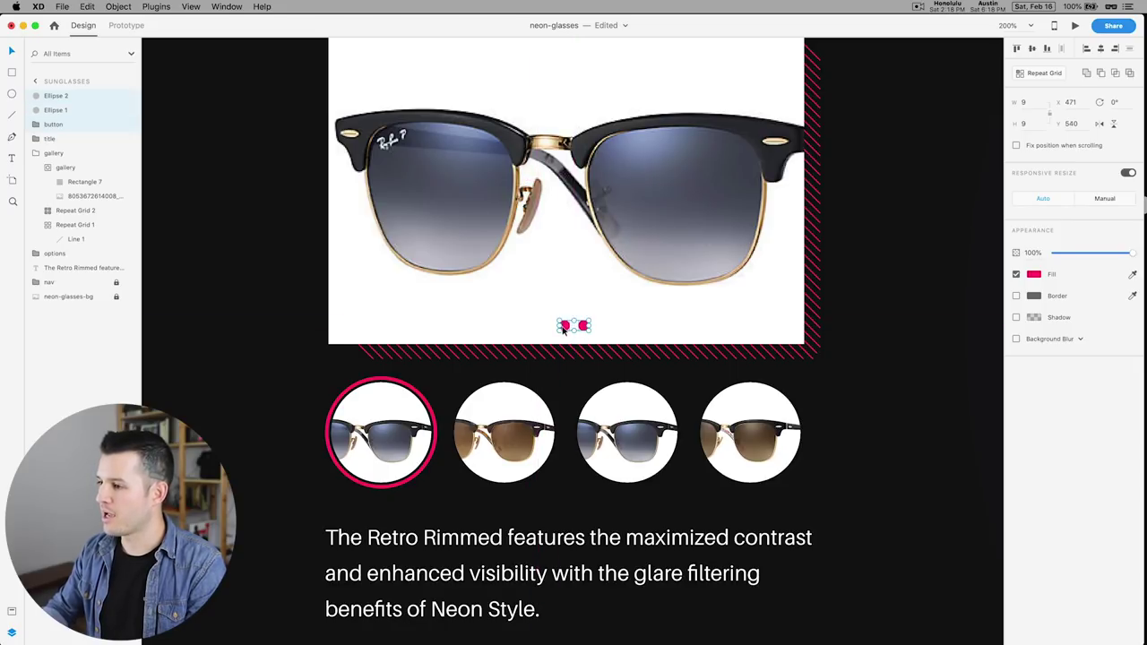
{"action": "left_click", "coordinate": [583, 327]}
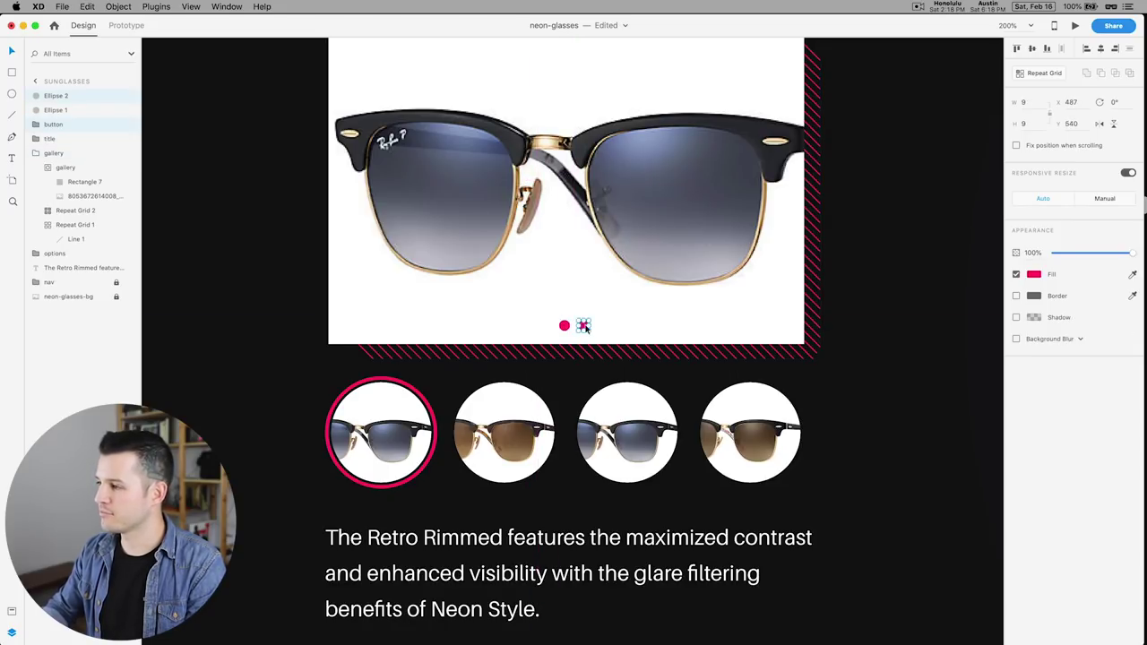
Step: Fill the second pagination dot with the neutral grey #9A9A9A
{"action": "left_click", "coordinate": [1035, 275]}
{"action": "type", "text": "000000"}
{"action": "key", "text": "Return"}
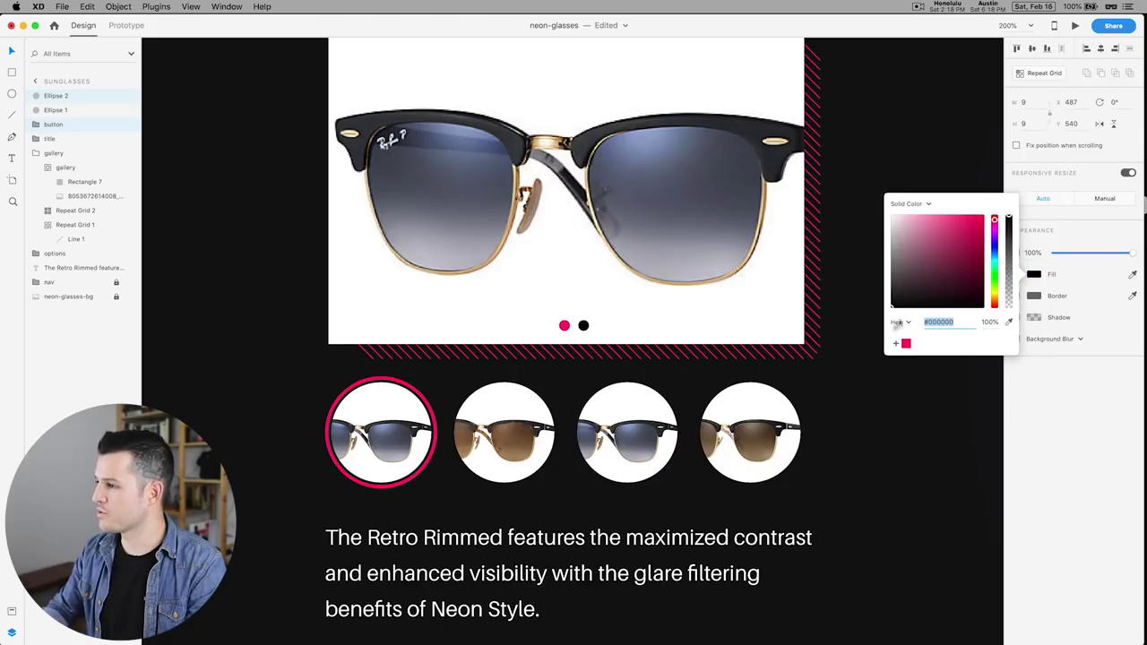
{"action": "mouse_move", "coordinate": [892, 305]}
{"action": "left_mouse_down"}
{"action": "mouse_move", "coordinate": [868, 238]}
{"action": "mouse_move", "coordinate": [874, 252]}
{"action": "left_mouse_up"}
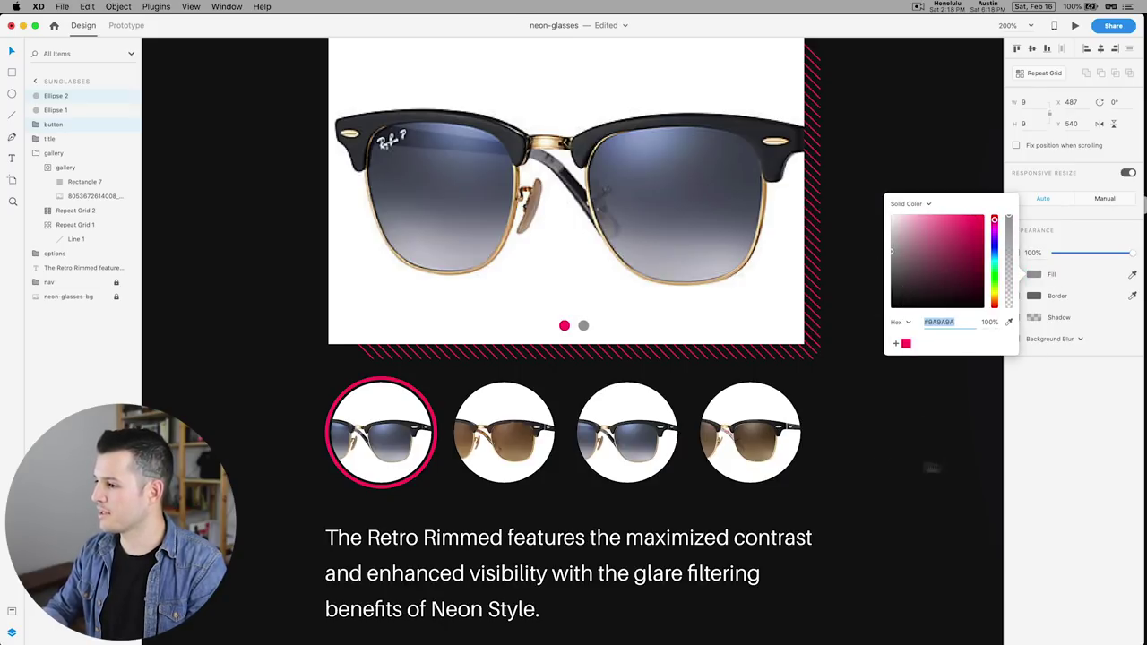
{"action": "left_click", "coordinate": [865, 448]}
Step: Select both pagination dots together and nudge the pair slightly to the left under the photo
{"action": "key", "text": "super+minus"}
{"action": "left_click_drag", "start_coordinate": [886, 384], "coordinate": [743, 409]}
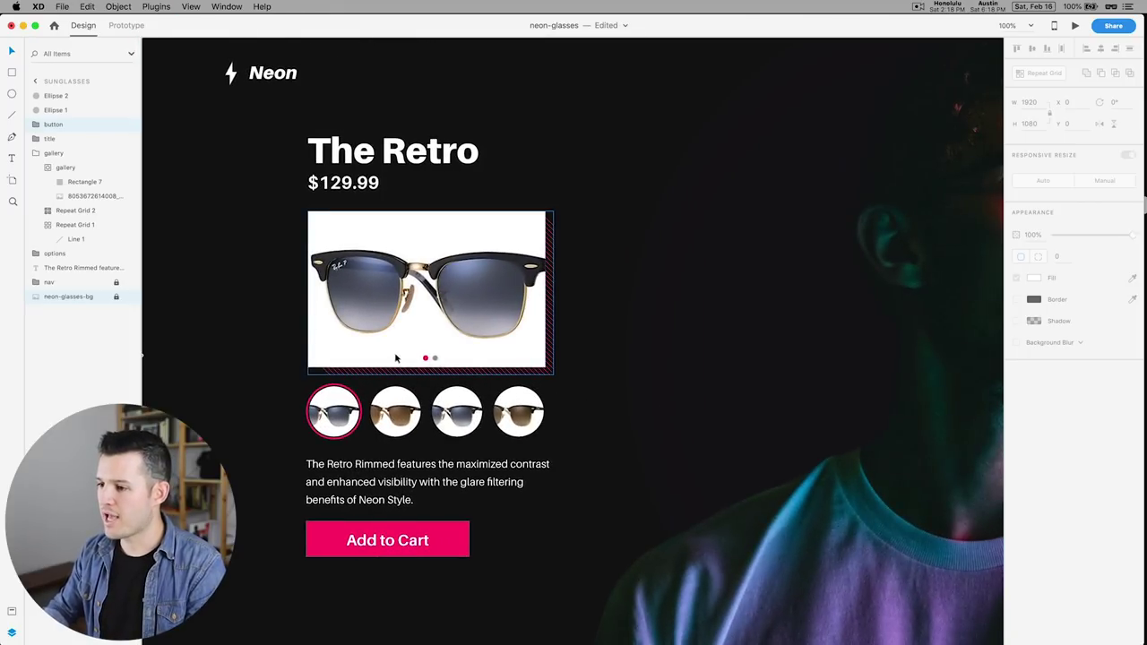
{"action": "left_click", "coordinate": [428, 359]}
{"action": "left_click", "coordinate": [434, 359], "text": "shift"}
{"action": "left_click_drag", "start_coordinate": [434, 360], "coordinate": [434, 359]}
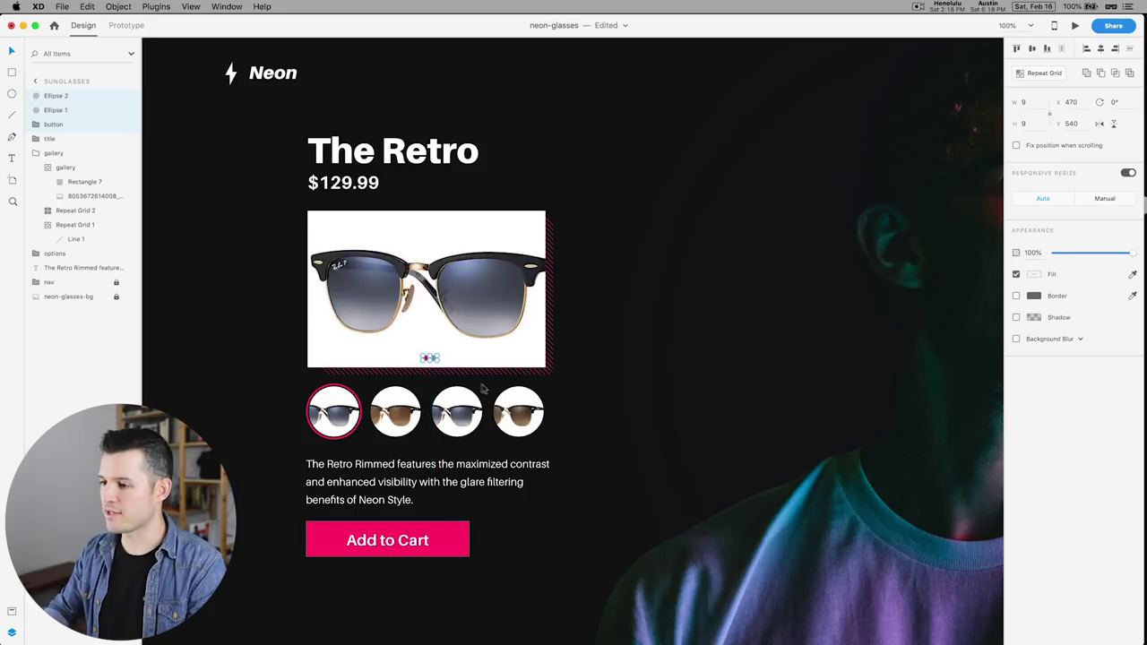
{"action": "left_click", "coordinate": [592, 356]}
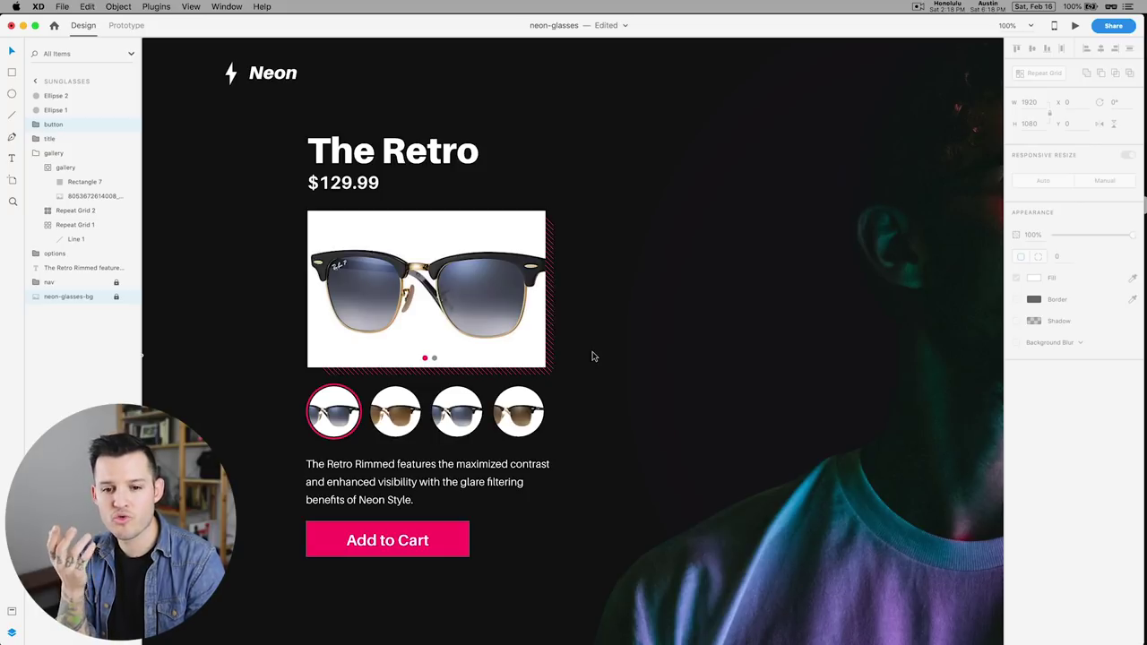
Step: Add a vertical "01 — 02" counter beside the photo's right edge, with a large bold "01" and a smaller, lighter "02"
{"action": "double_click", "coordinate": [454, 158]}
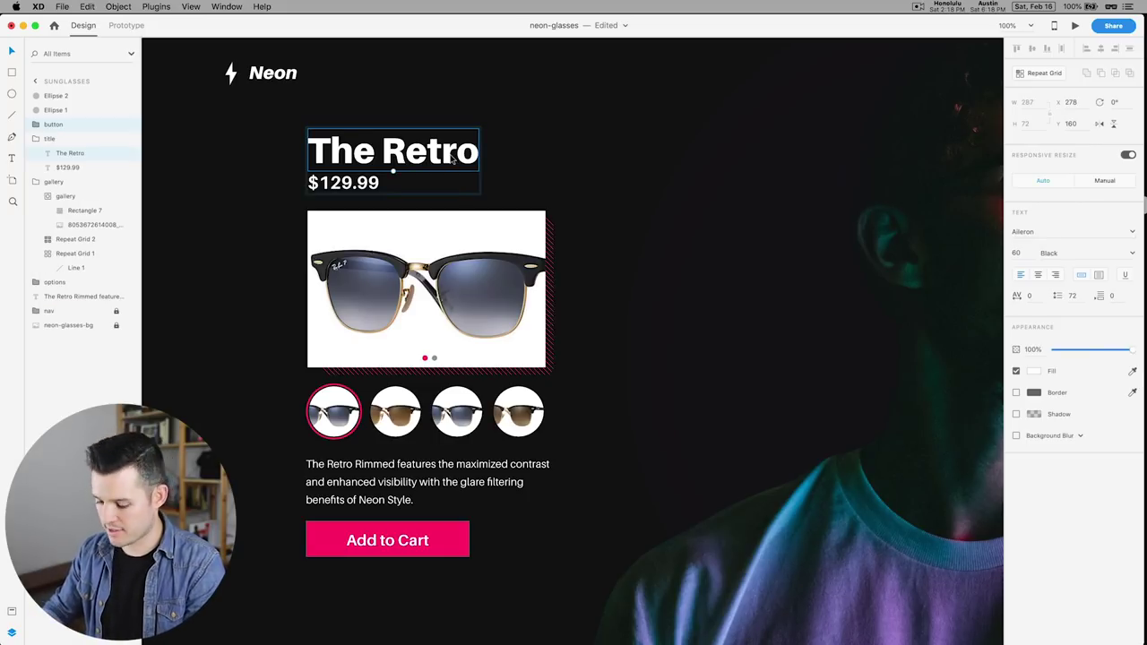
{"action": "right_click", "coordinate": [603, 283]}
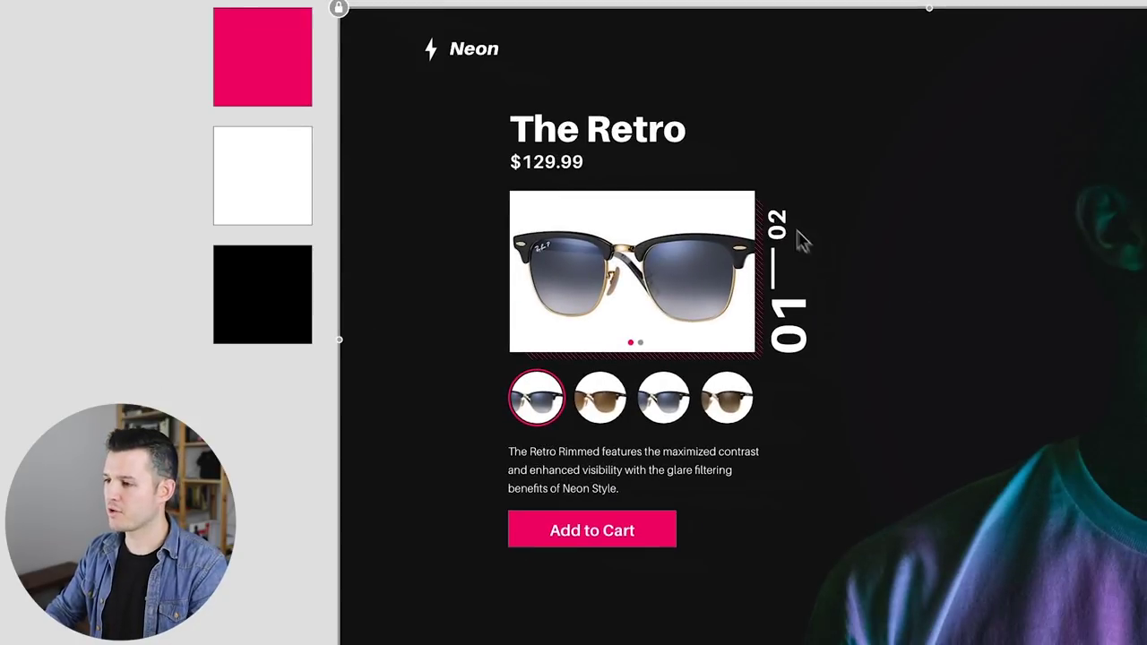
{"action": "left_click", "coordinate": [778, 224]}
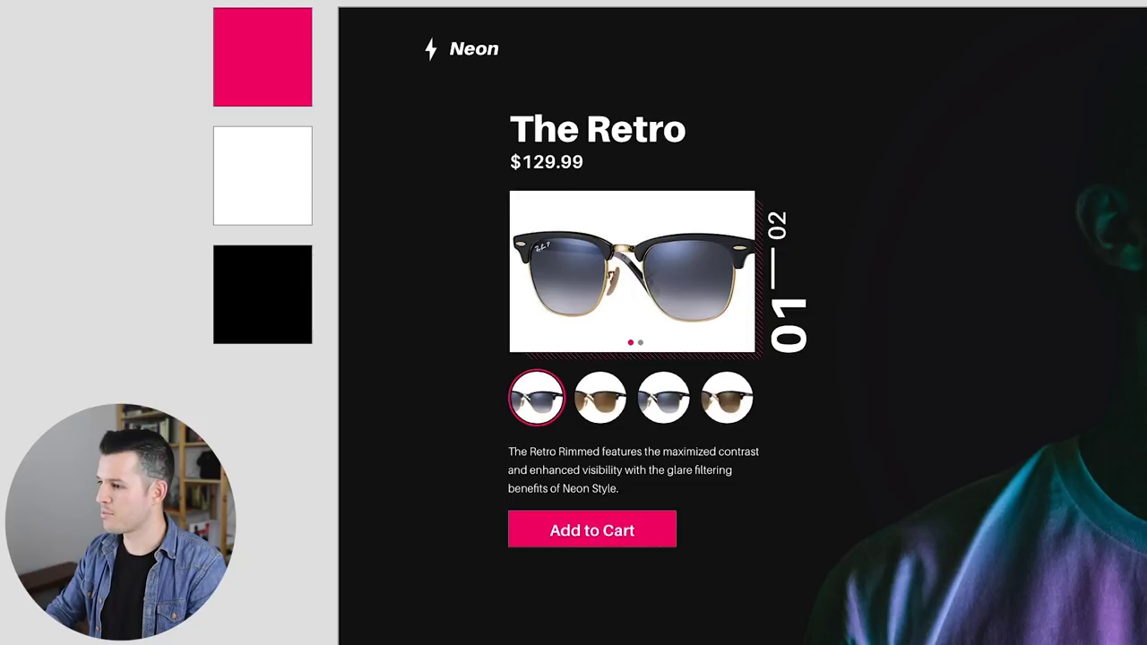
Step: Duplicate the "The Retro" title and change the copy's text to "The Classic Series"
{"action": "scroll", "coordinate": [573, 323], "scroll_direction": "right", "scroll_amount": 3}
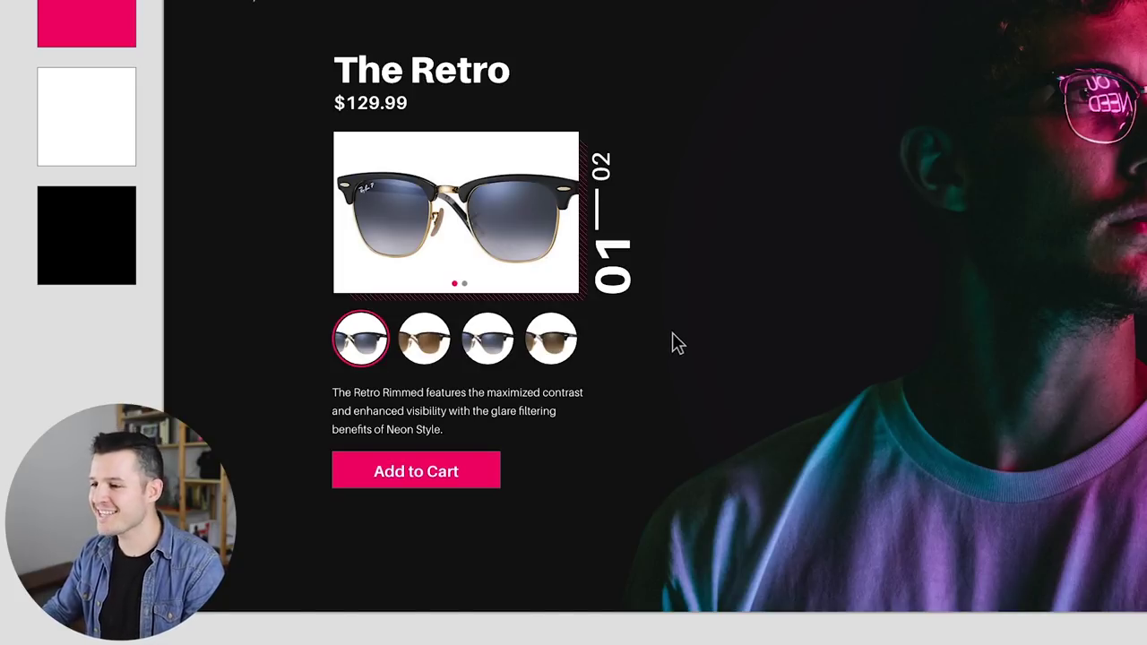
{"action": "left_click_drag", "start_coordinate": [420, 90], "coordinate": [248, 387]}
{"action": "double_click", "coordinate": [248, 388]}
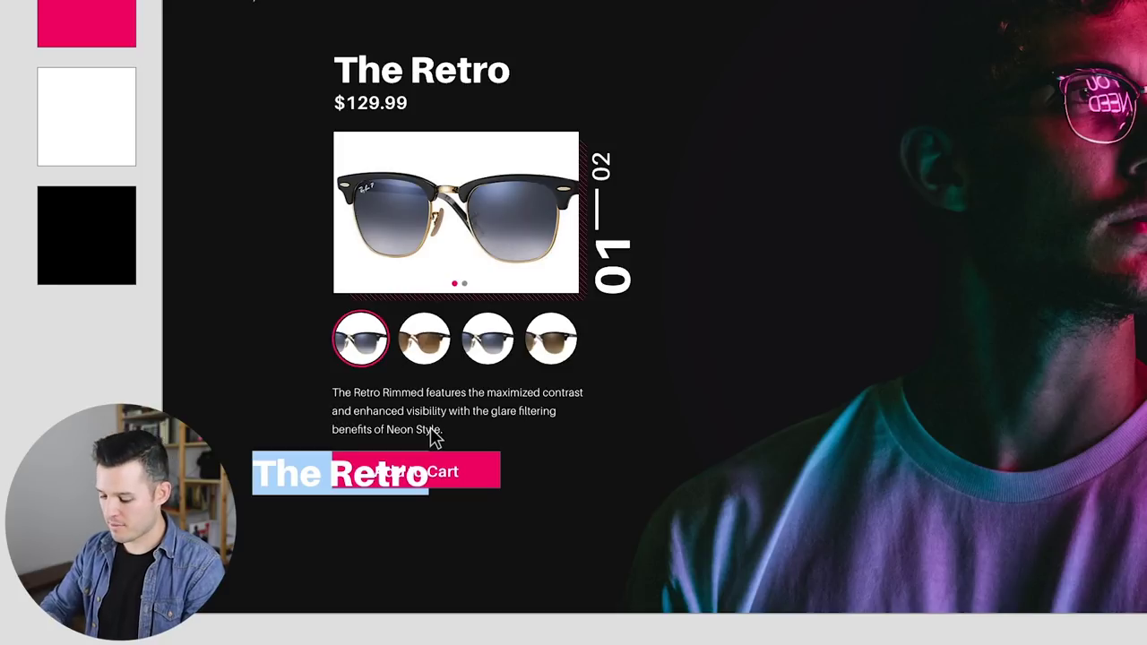
{"action": "type", "text": "The Classic Series"}
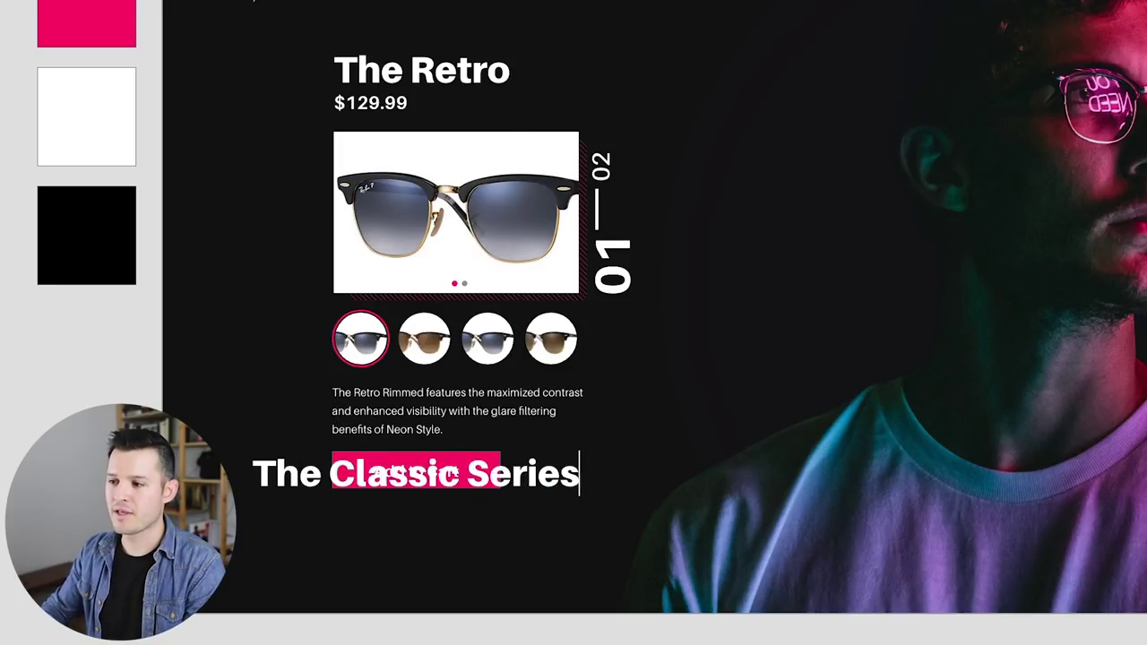
Step: Rotate "The Classic Series" to -90°, set its weight to Light and place it left of the product details
{"action": "key", "text": "Escape"}
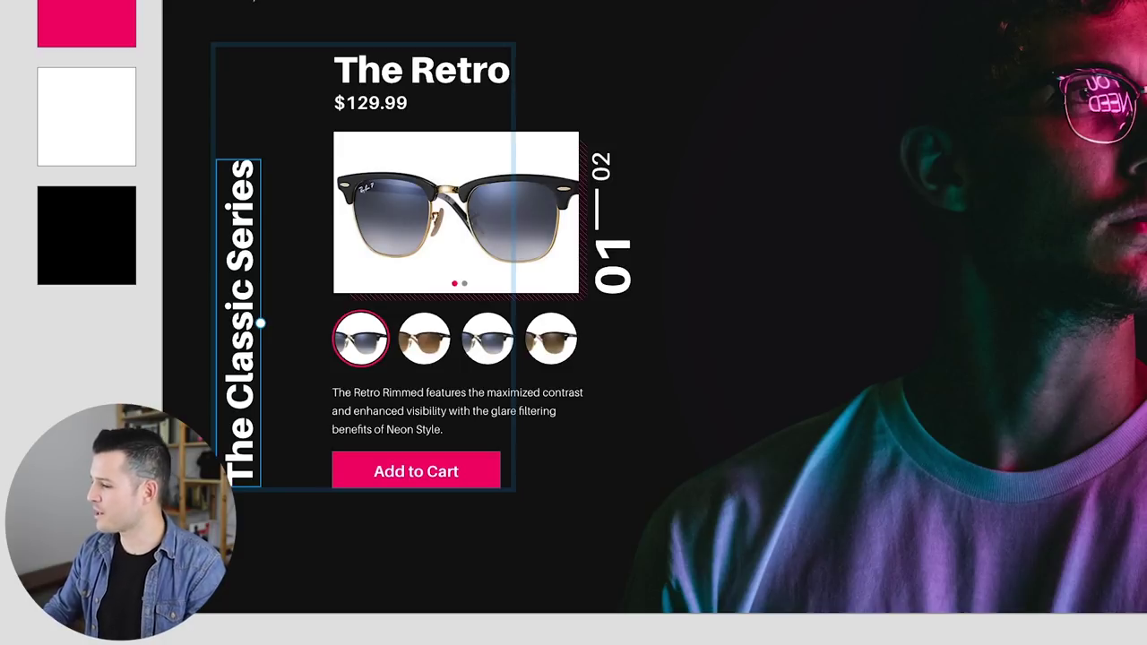
{"action": "key", "text": "ctrl+b"}
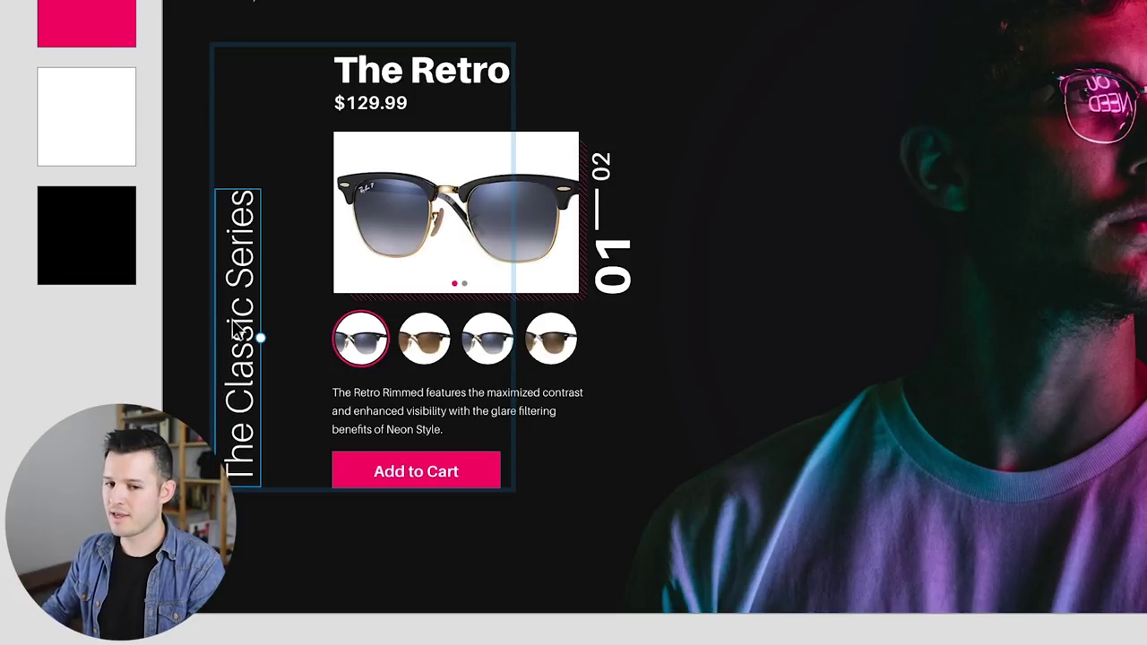
{"action": "left_click", "coordinate": [265, 330]}
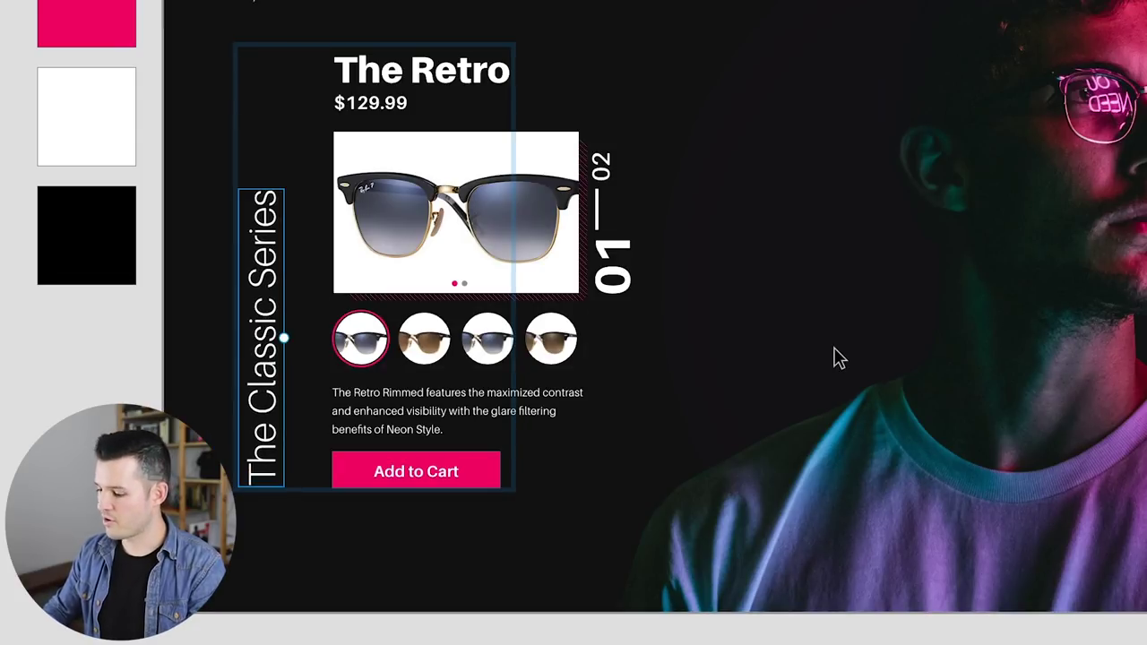
Step: Show the artboard's layout grid and align the vertical "The Classic Series" text with the left edge of the first column
{"action": "key", "text": "ctrl+shift+apostrophe"}
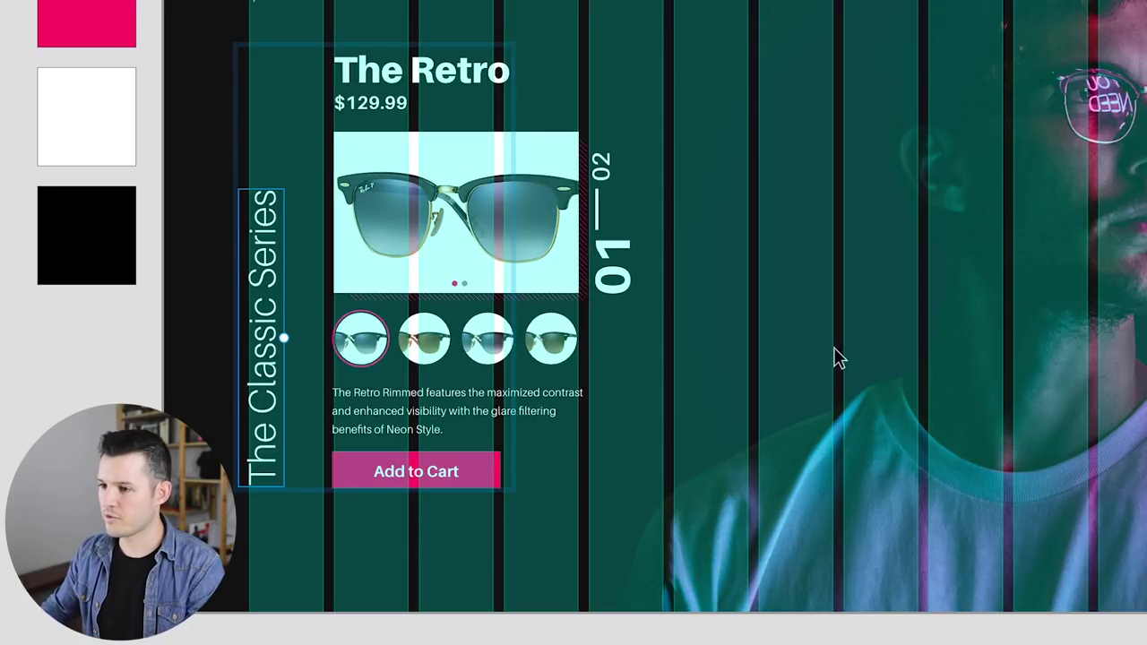
{"action": "left_click_drag", "start_coordinate": [259, 296], "coordinate": [269, 296]}
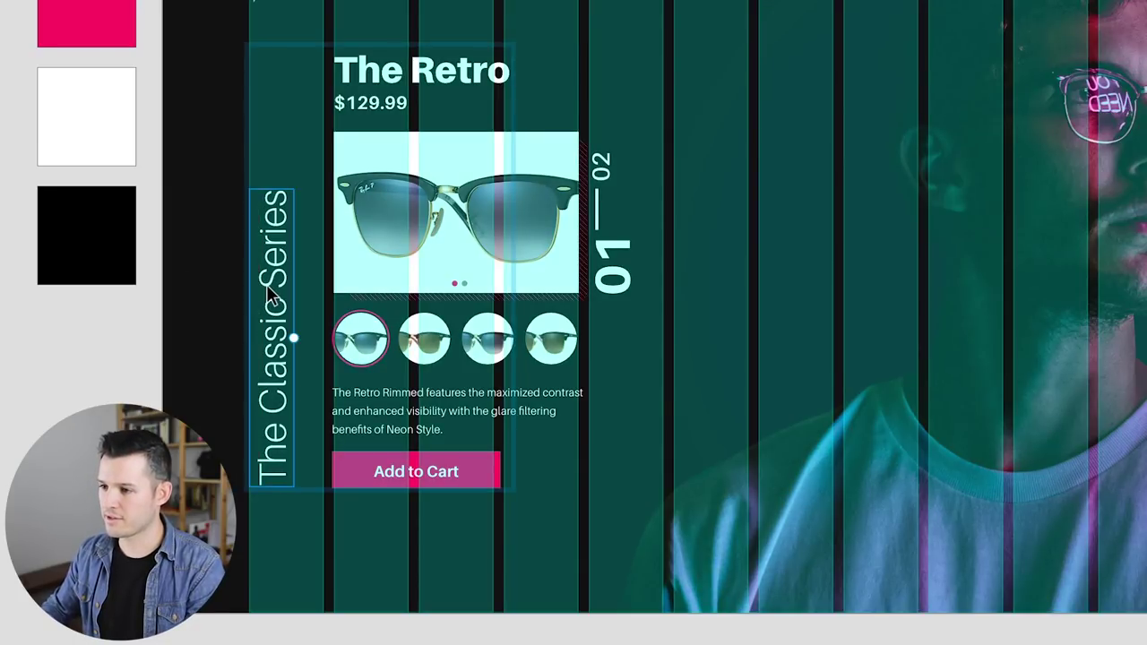
{"action": "key", "text": "shift+Left"}
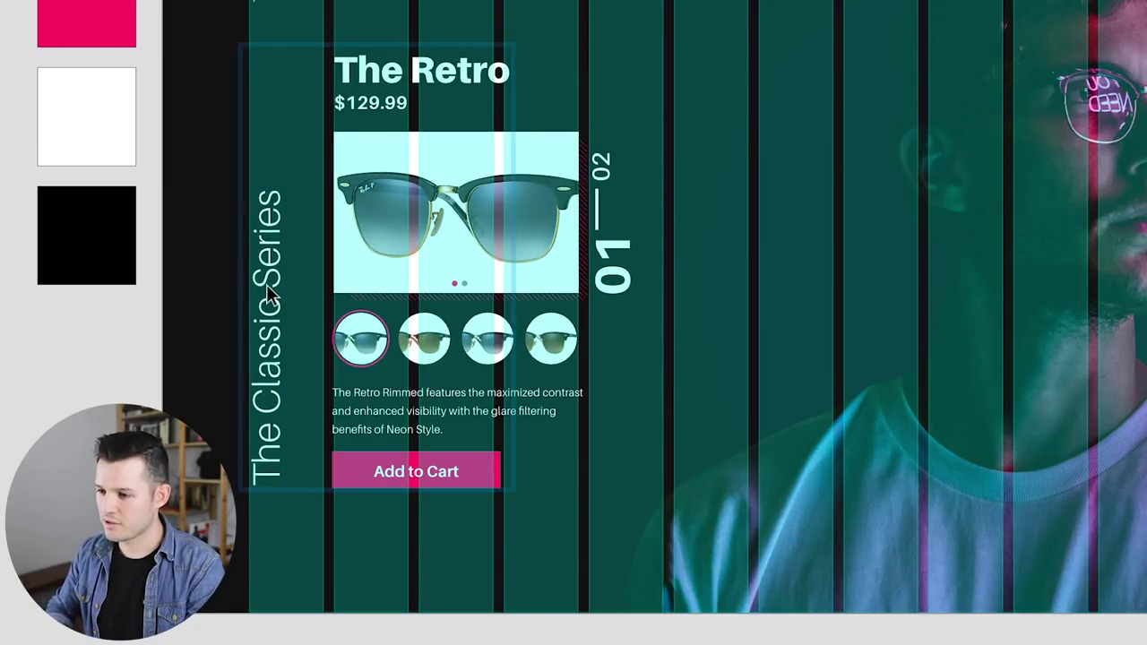
{"action": "key", "text": "Left"}
{"action": "key", "text": "Left"}
{"action": "key", "text": "Left"}
{"action": "left_click", "coordinate": [268, 296]}
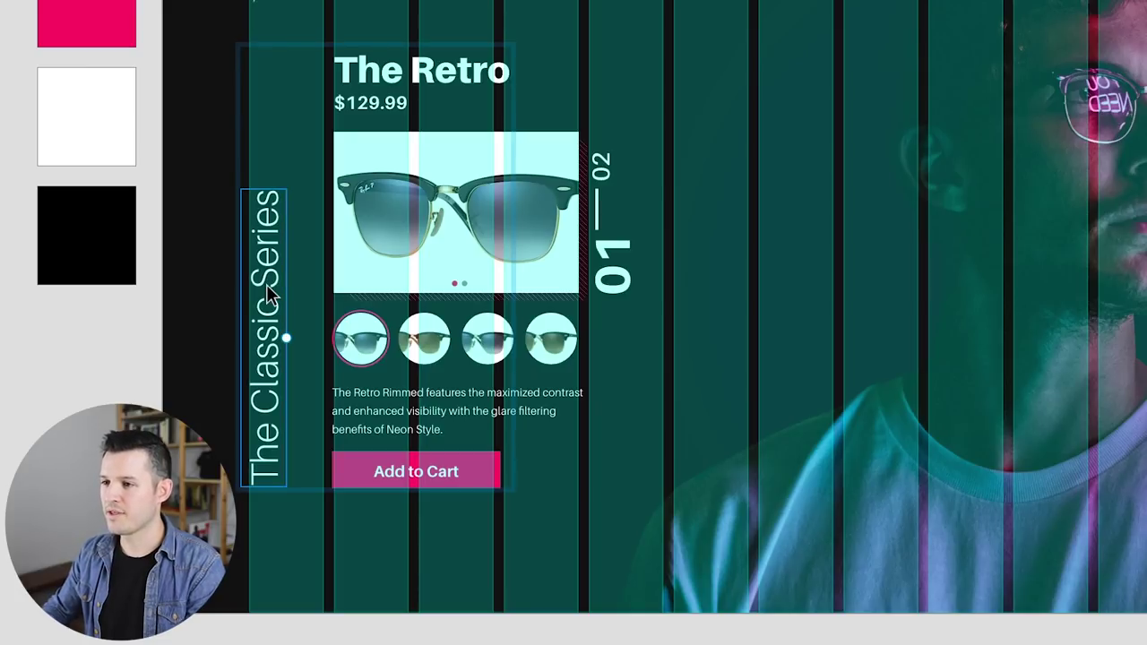
{"action": "mouse_move", "coordinate": [269, 296]}
{"action": "left_mouse_down"}
{"action": "mouse_move", "coordinate": [230, 300]}
{"action": "mouse_move", "coordinate": [287, 291]}
{"action": "mouse_move", "coordinate": [292, 309]}
{"action": "mouse_move", "coordinate": [285, 286]}
{"action": "left_mouse_up"}
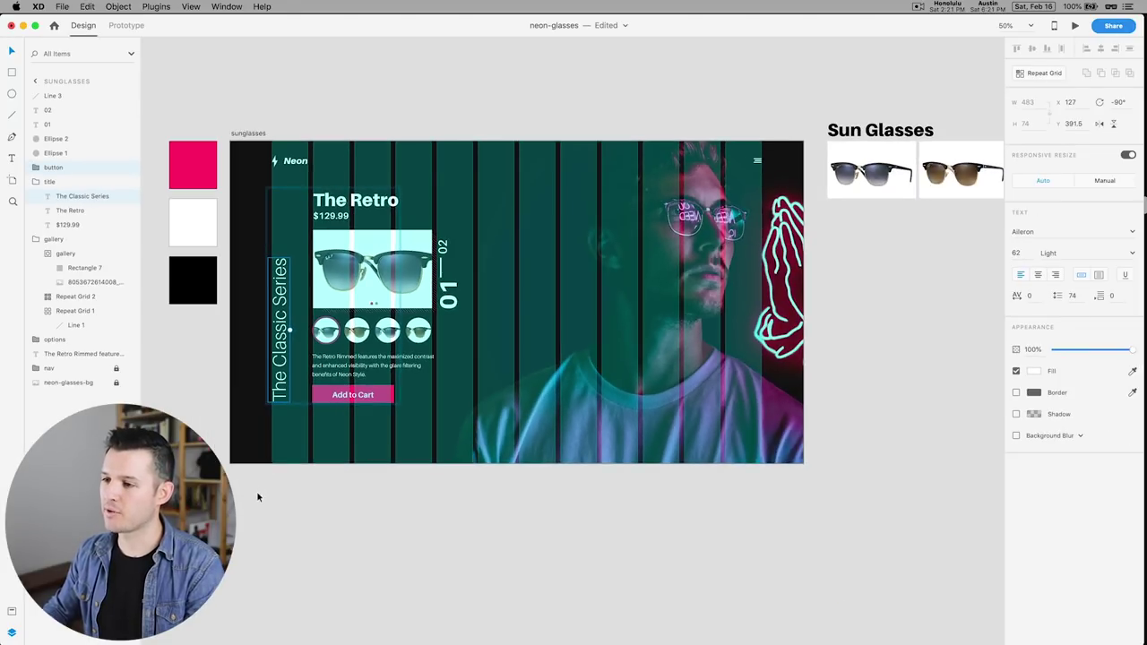
{"action": "left_click_drag", "start_coordinate": [258, 493], "coordinate": [432, 95]}
{"action": "left_click", "coordinate": [75, 310]}
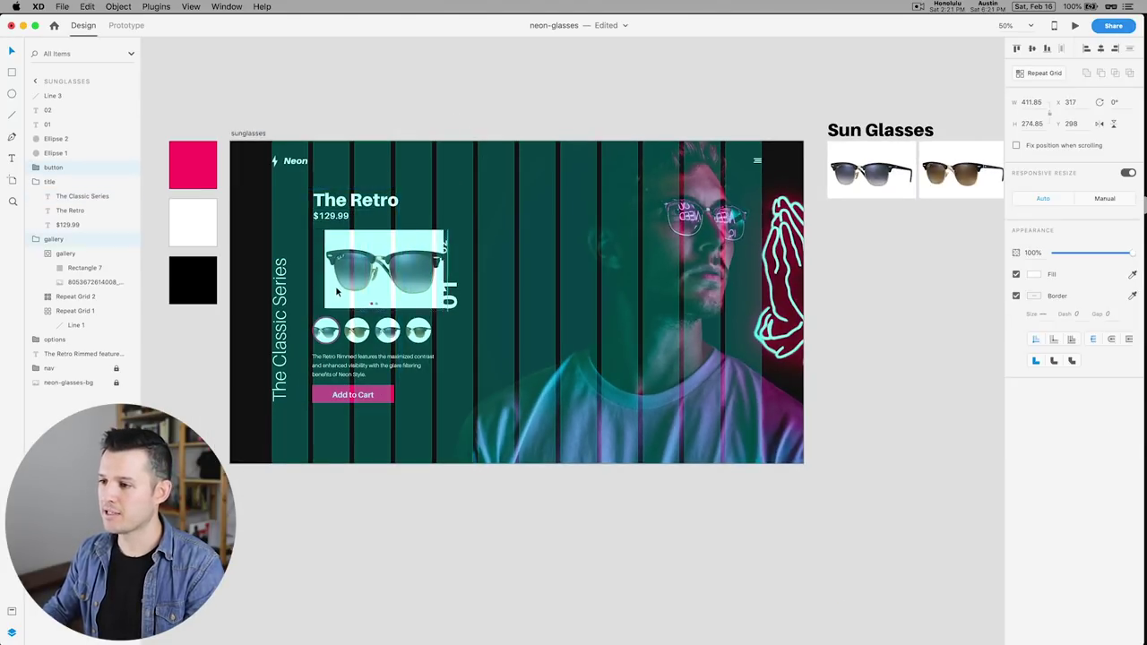
{"action": "left_click", "coordinate": [37, 182]}
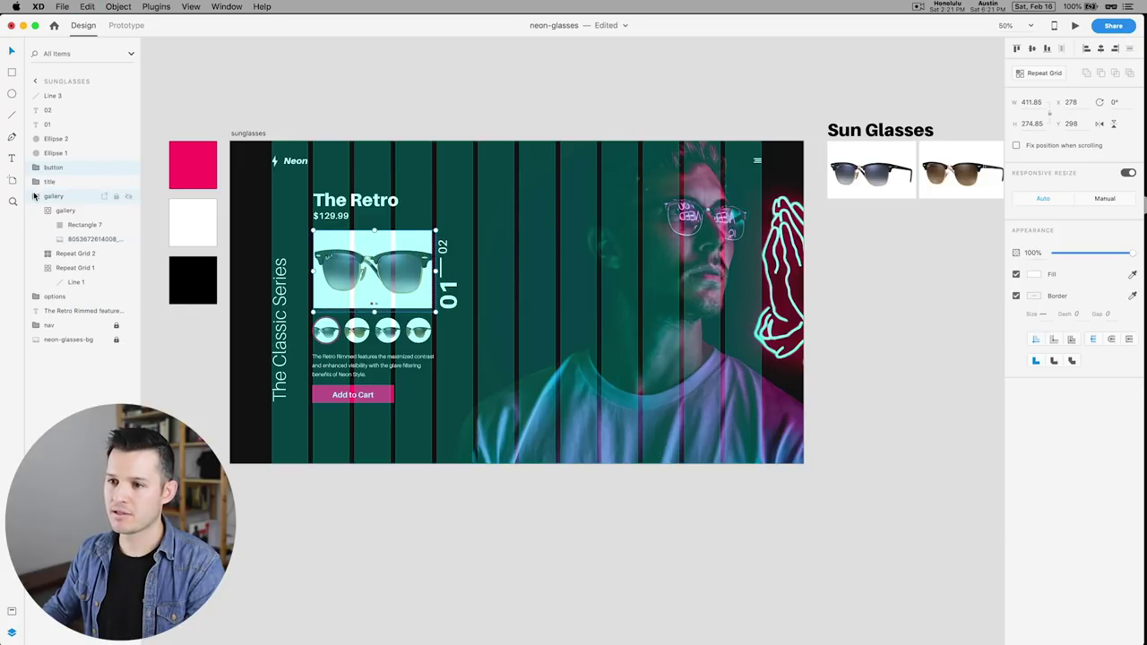
{"action": "key", "text": "Escape"}
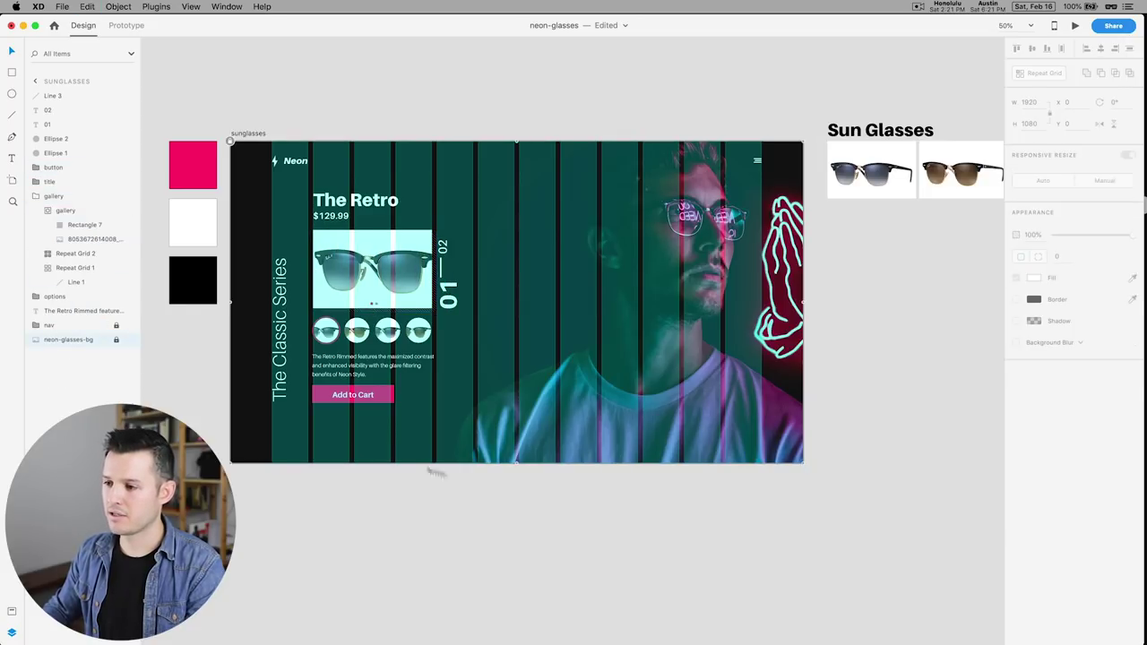
Step: Select all product content, including the vertical series text and counter, and move it one grid column right to X 262
{"action": "left_click_drag", "start_coordinate": [552, 512], "coordinate": [243, 126]}
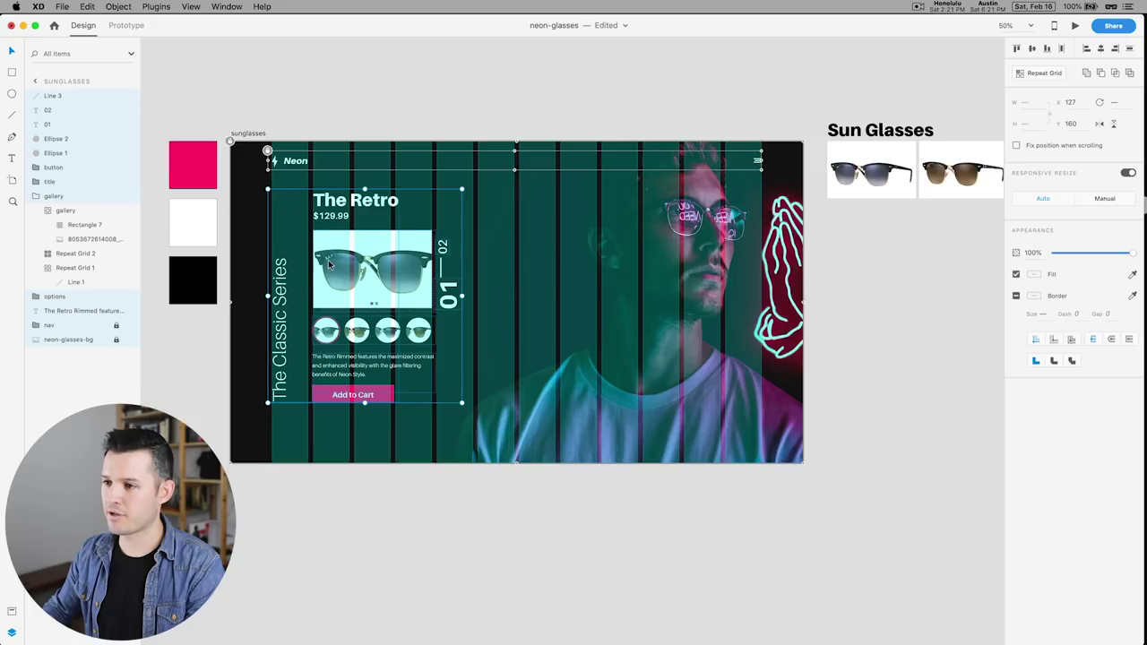
{"action": "left_click_drag", "start_coordinate": [328, 261], "coordinate": [367, 262]}
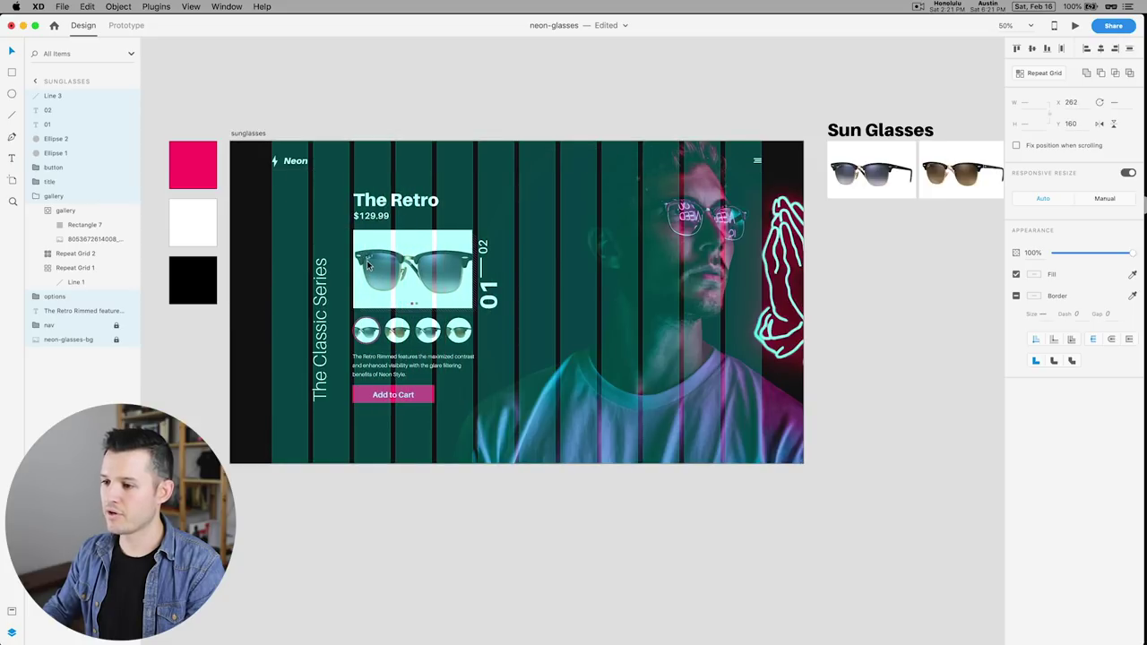
{"action": "left_click_drag", "start_coordinate": [368, 264], "coordinate": [367, 266]}
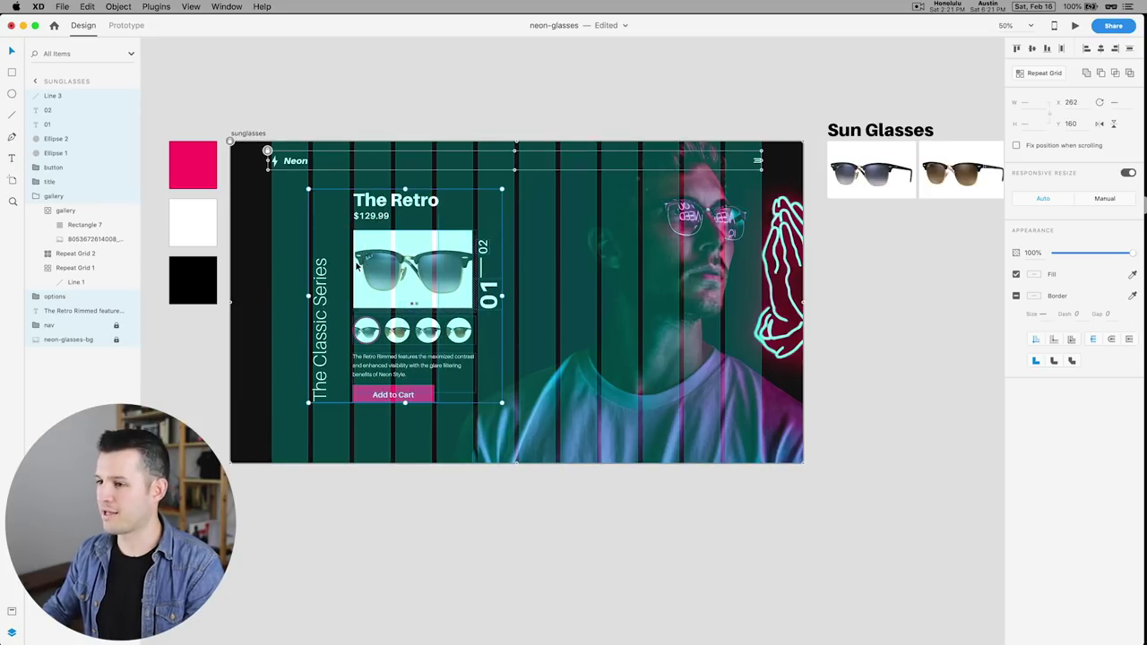
Step: Unlock the navigation group and move the Neon logo and the menu icon inward by one grid column each
{"action": "left_click", "coordinate": [268, 152]}
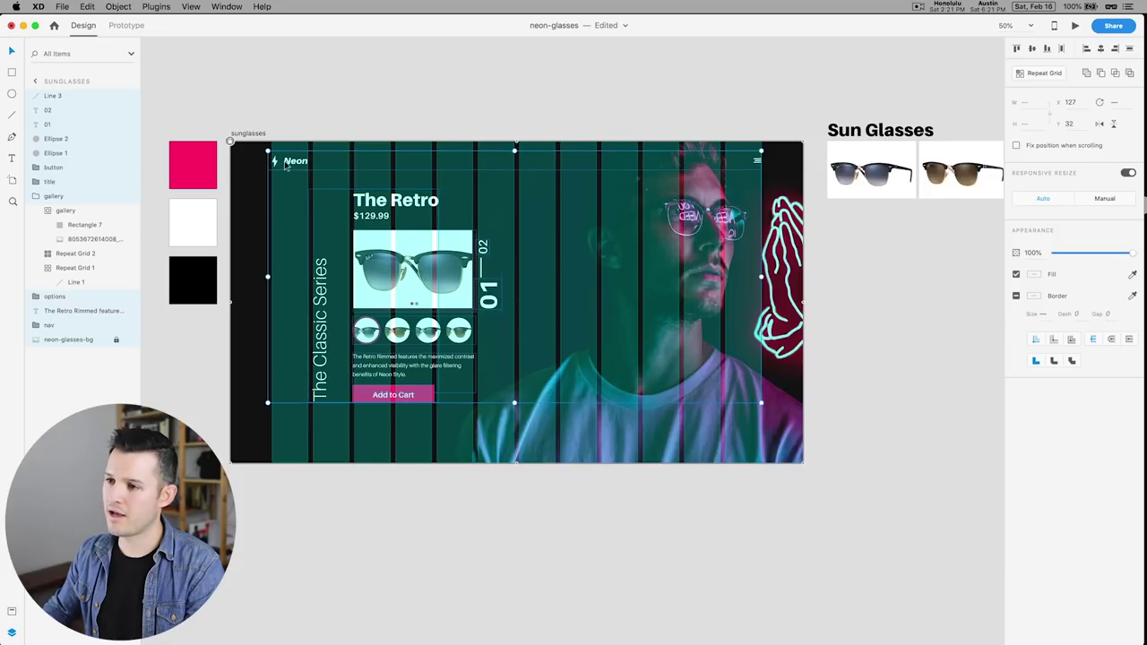
{"action": "double_click", "coordinate": [277, 165]}
{"action": "left_click_drag", "start_coordinate": [277, 165], "coordinate": [320, 166]}
{"action": "left_click_drag", "start_coordinate": [758, 161], "coordinate": [716, 167]}
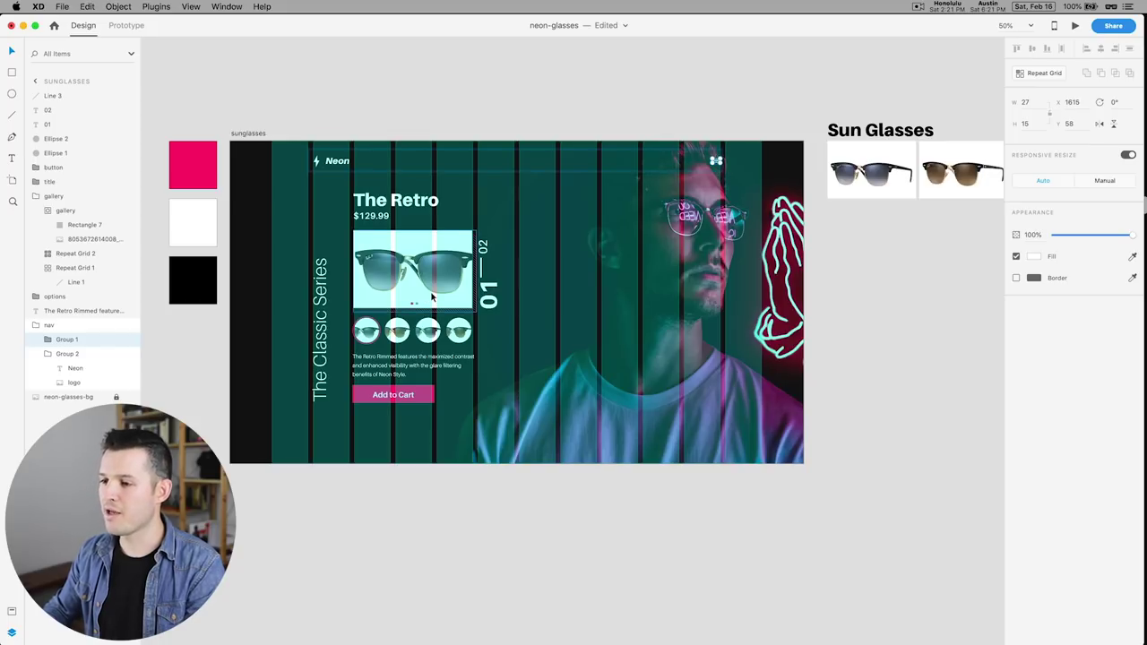
Step: Hide the artboard's layout grid and clear the selection
{"action": "double_click", "coordinate": [325, 366]}
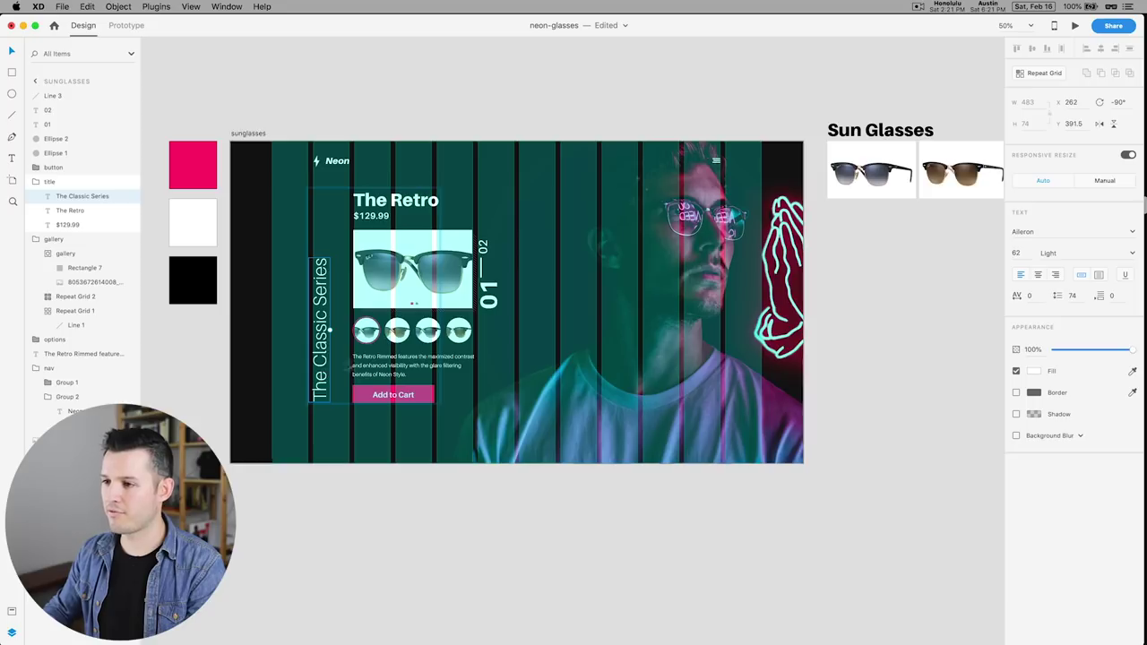
{"action": "key", "text": "super+shift+apostrophe"}
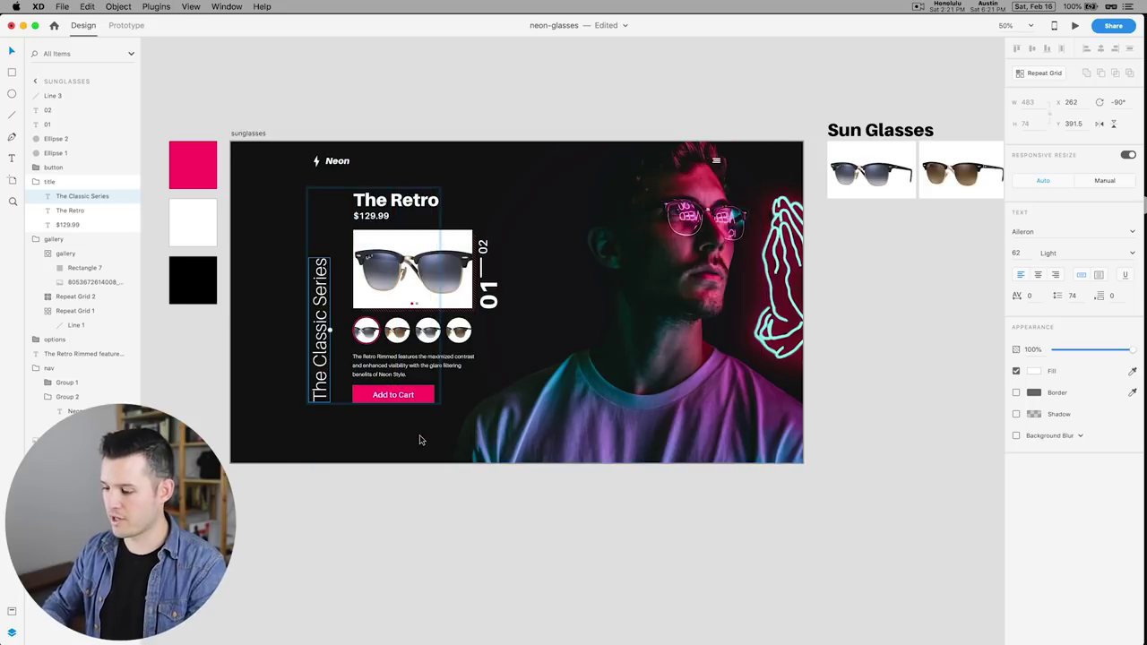
{"action": "key", "text": "super+equal"}
{"action": "left_click_drag", "start_coordinate": [424, 433], "coordinate": [620, 432]}
{"action": "left_click", "coordinate": [510, 572]}
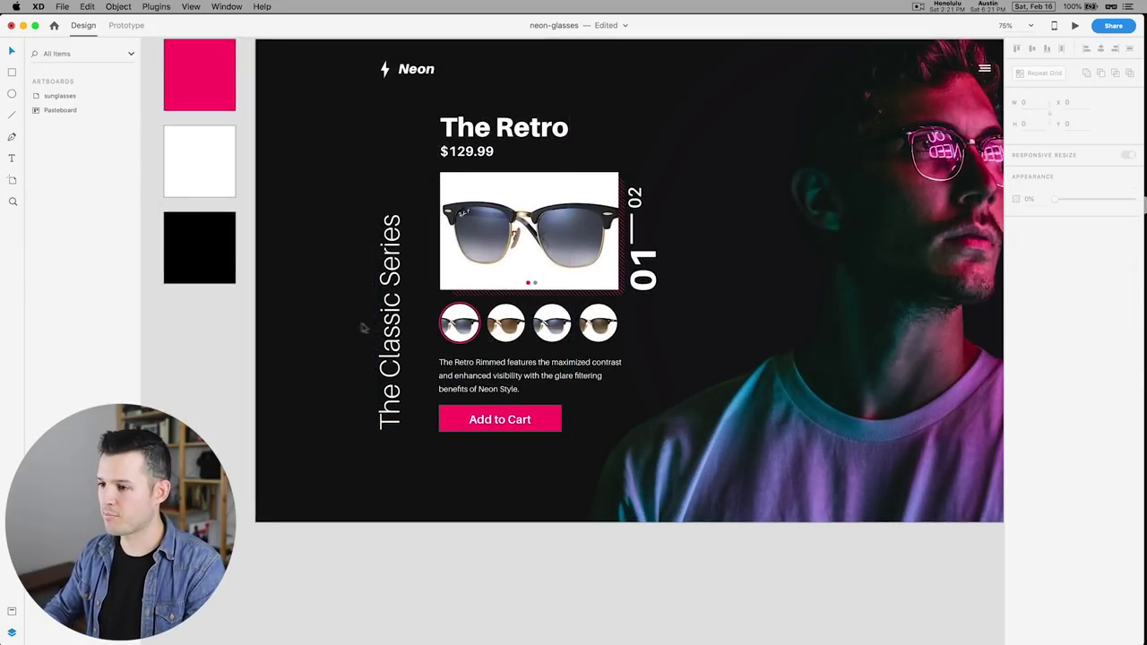
Step: Duplicate the vertical "The Classic Series" text to its left and scale the copy down to a small label
{"action": "left_click", "coordinate": [392, 344], "text": "super"}
{"action": "left_click_drag", "start_coordinate": [804, 377], "coordinate": [739, 376]}
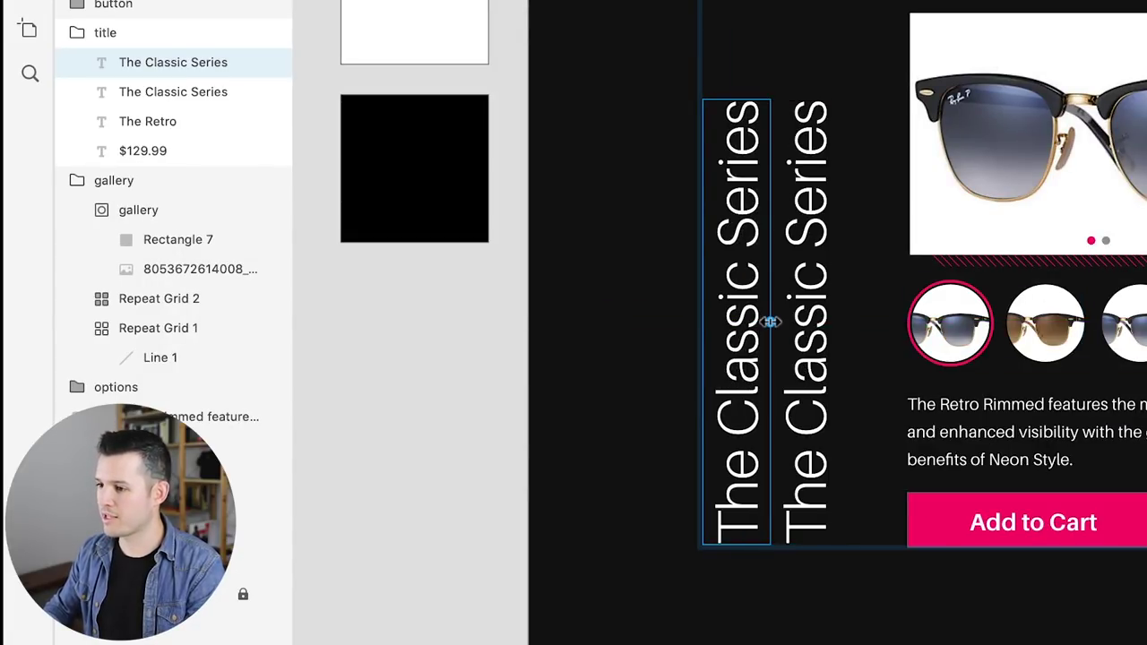
{"action": "left_click_drag", "start_coordinate": [770, 320], "coordinate": [730, 324]}
Step: Replace the small copy's text with "Shades About Contact", using wide gaps between the words
{"action": "double_click", "coordinate": [723, 335]}
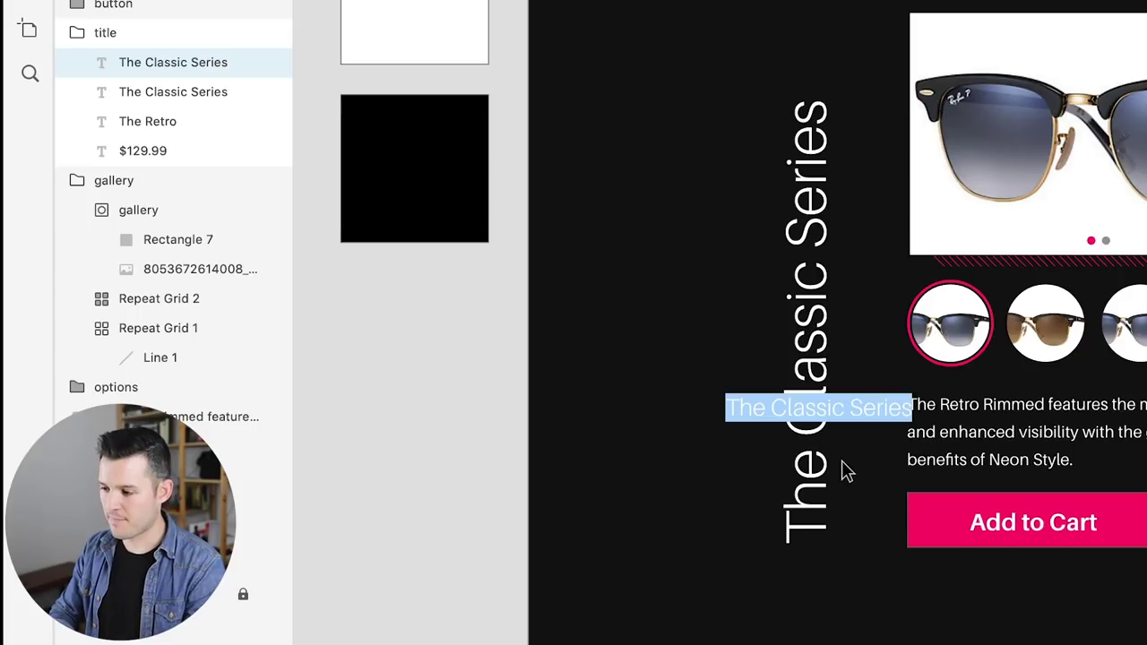
{"action": "type", "text": "Shades"}
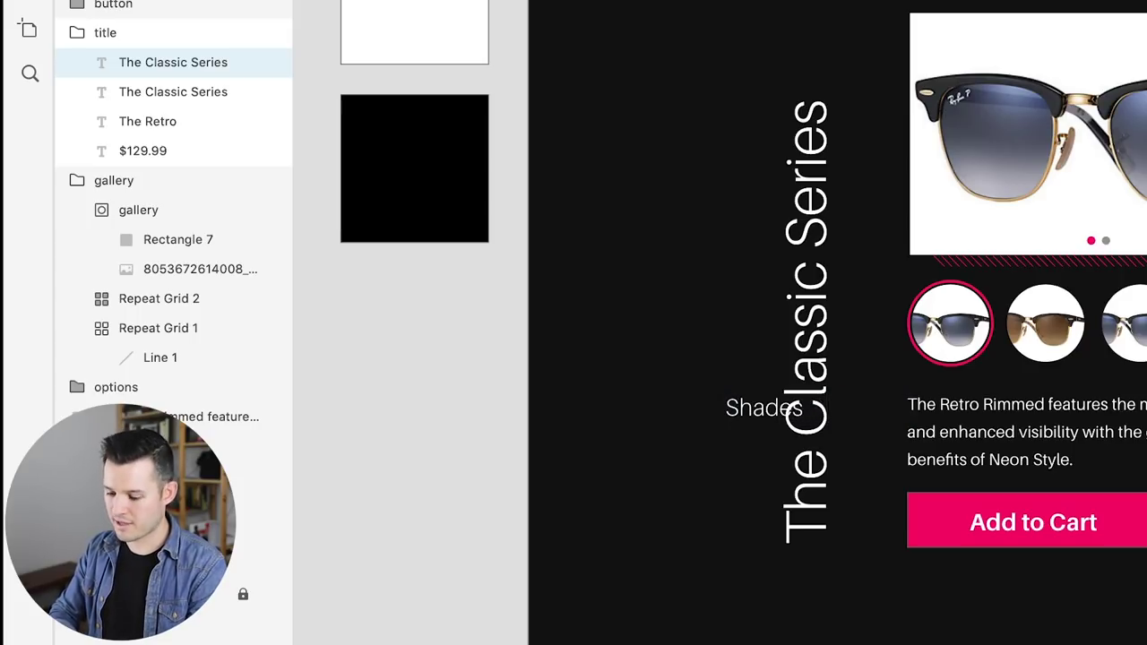
{"action": "type", "text": "    About"}
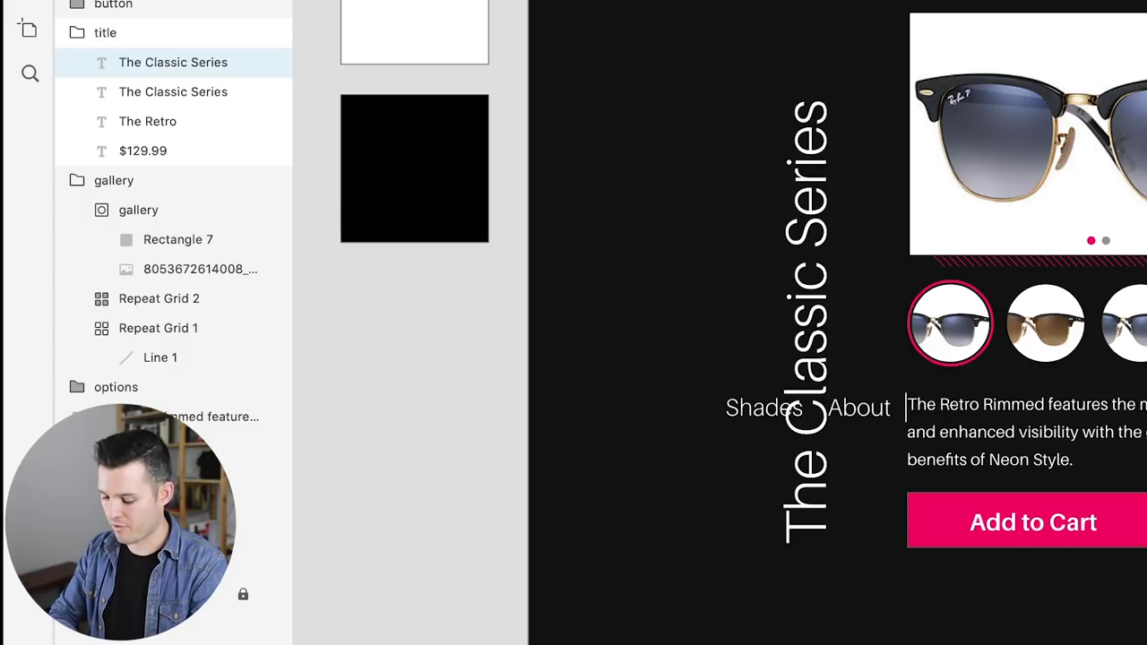
{"action": "type", "text": "    Contact"}
{"action": "key", "text": "Escape"}
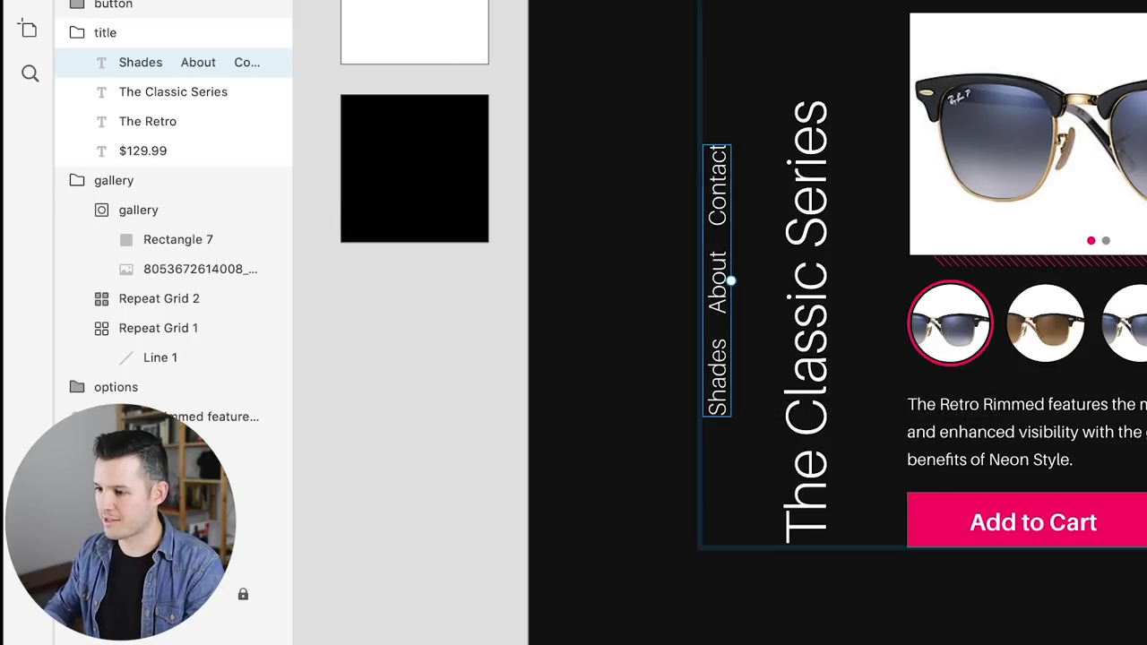
Step: Align the lower end of the vertical link text with the series title and recolour it with the palette pink
{"action": "left_click_drag", "start_coordinate": [734, 372], "coordinate": [733, 502]}
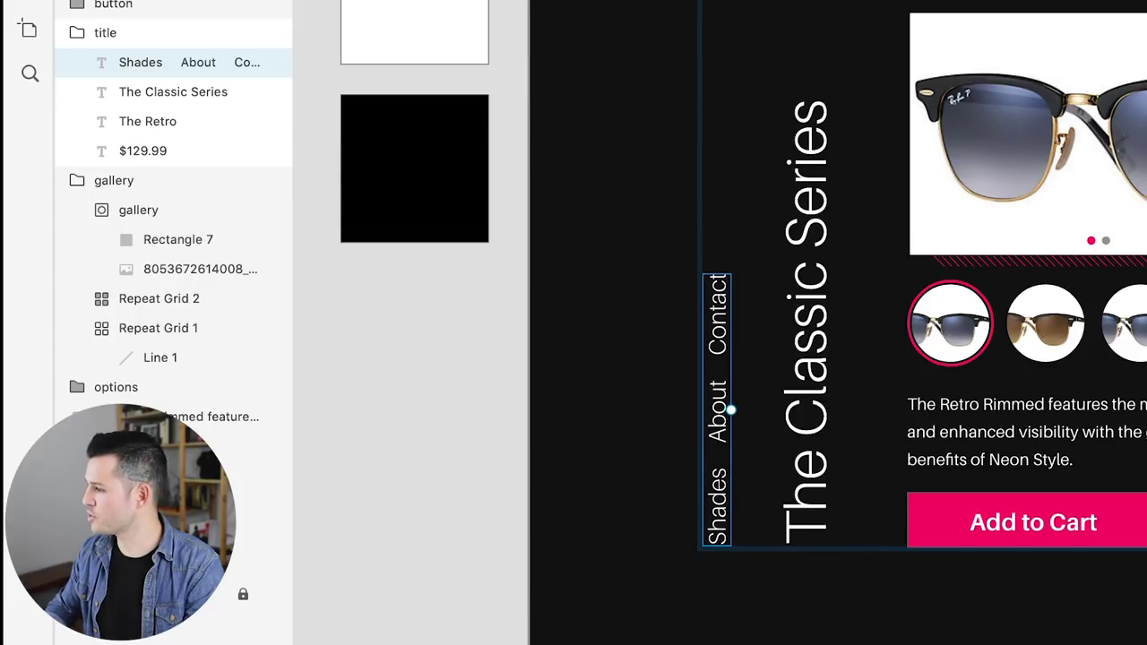
{"action": "key", "text": "i"}
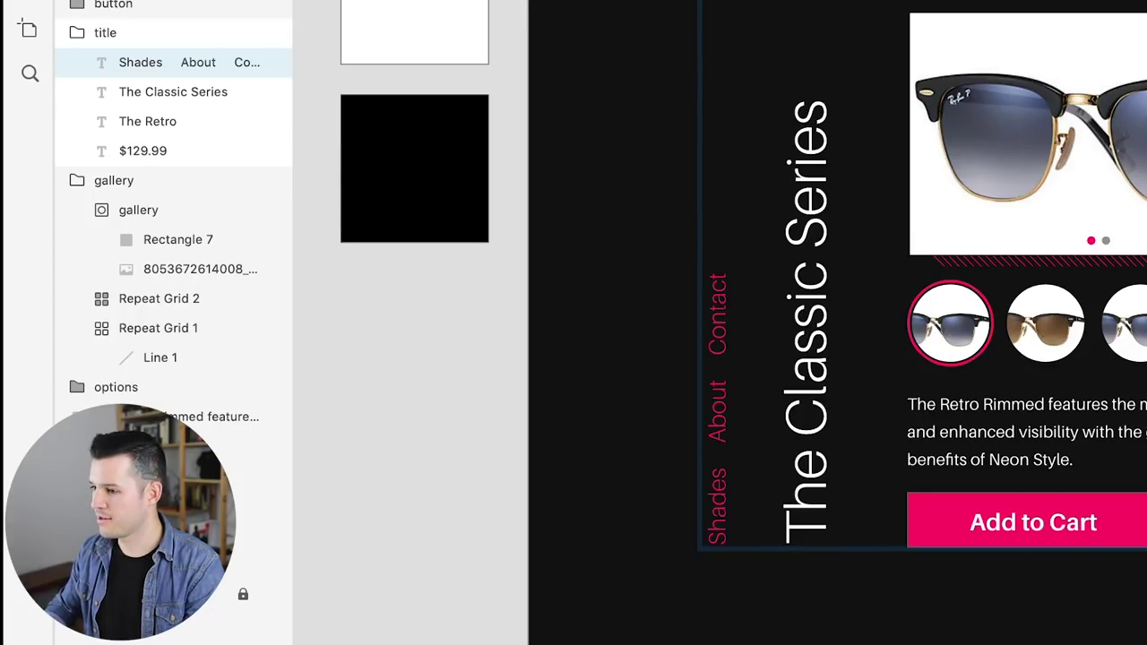
{"action": "left_click", "coordinate": [872, 626]}
{"action": "scroll", "coordinate": [872, 625], "scroll_direction": "right", "scroll_amount": 5}
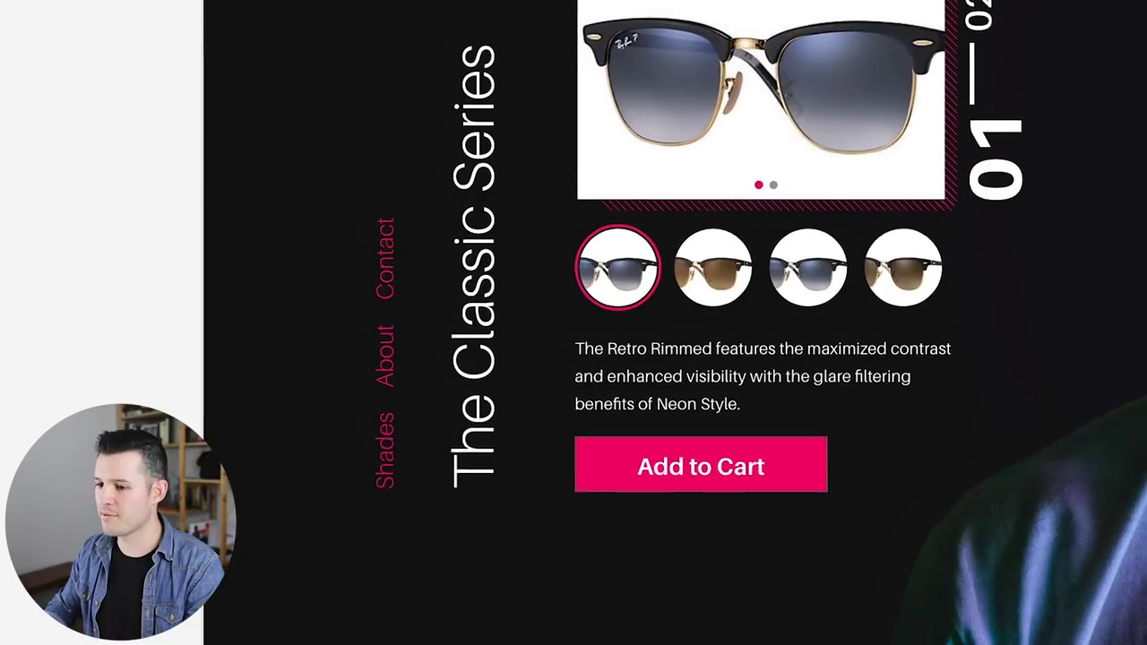
Step: Reduce the size of the pink Shades, About and Contact text, keeping its lower end aligned with the series title
{"action": "left_click", "coordinate": [383, 332]}
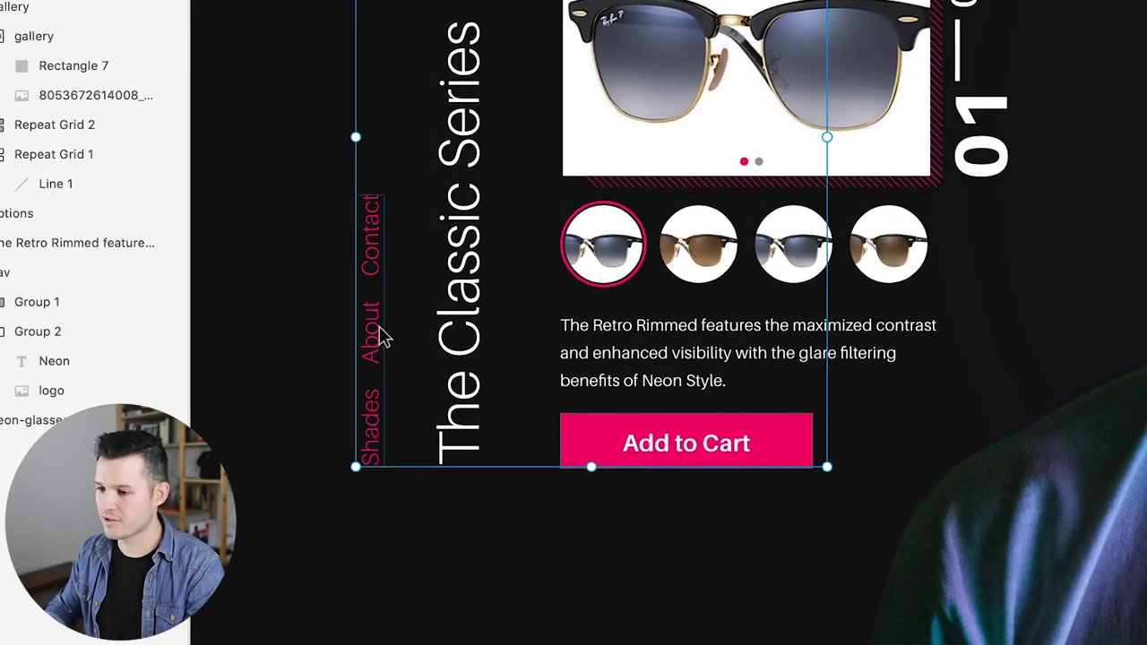
{"action": "double_click", "coordinate": [387, 332]}
{"action": "left_click_drag", "start_coordinate": [387, 332], "coordinate": [390, 386]}
{"action": "key", "text": "Escape"}
{"action": "scroll", "coordinate": [668, 323], "scroll_direction": "right", "scroll_amount": 2}
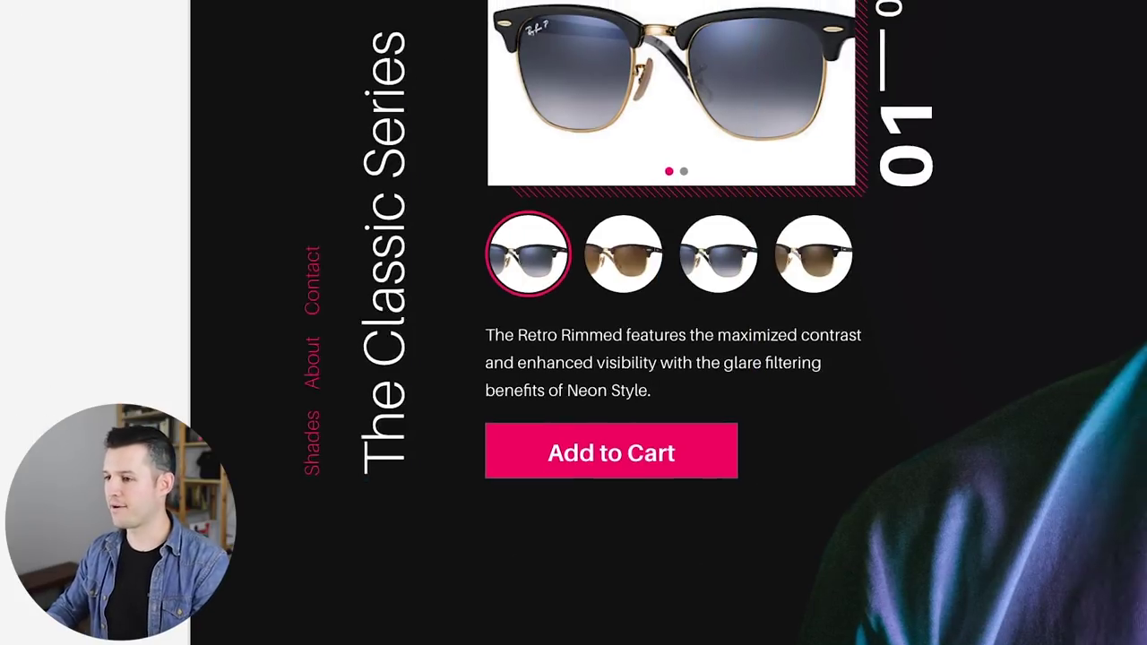
Step: Show the layout grid to check the gallery and text against the columns, and hide it again
{"action": "scroll", "coordinate": [669, 322], "scroll_direction": "up", "scroll_amount": 2}
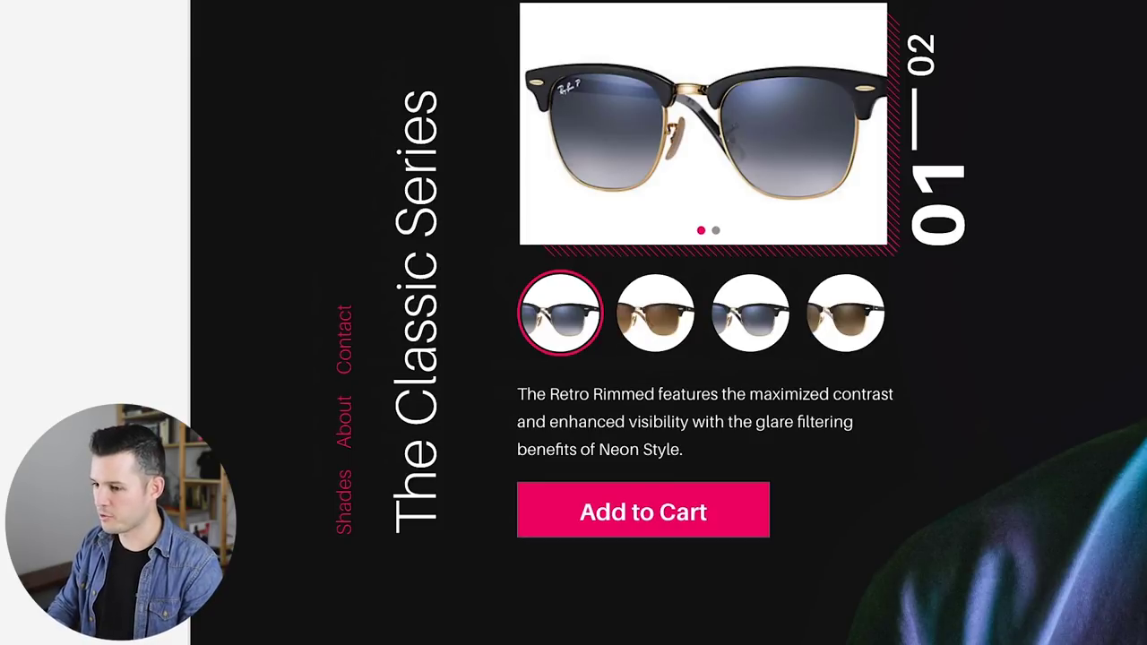
{"action": "left_click", "coordinate": [681, 121]}
{"action": "key", "text": "ctrl+shift+apostrophe"}
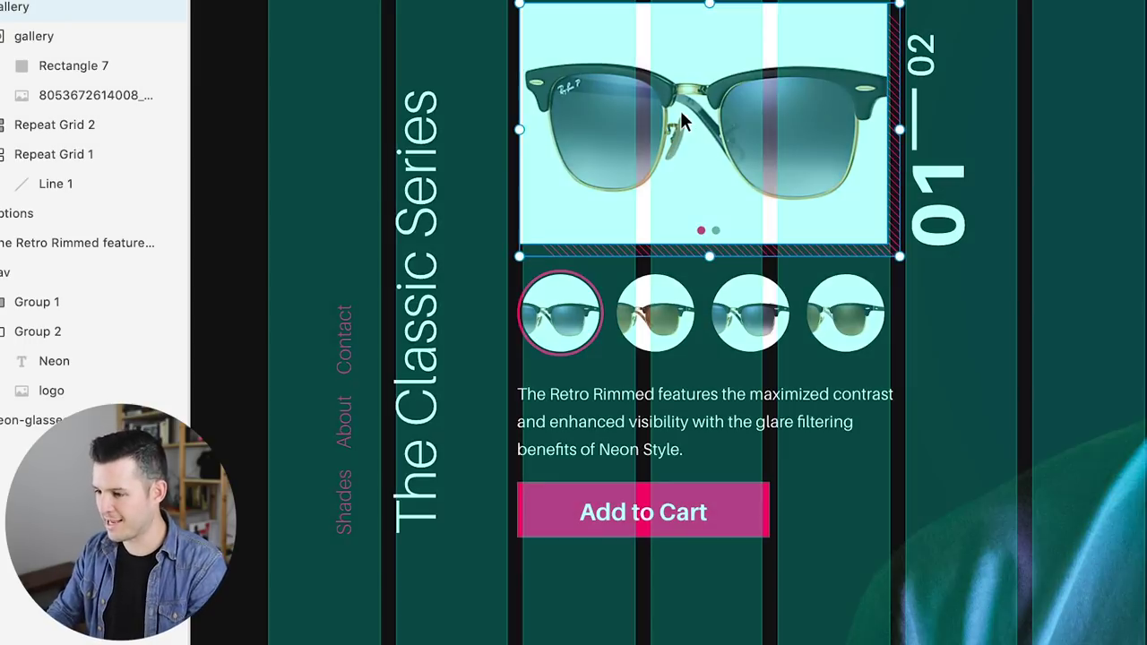
{"action": "key", "text": "ctrl+shift+apostrophe"}
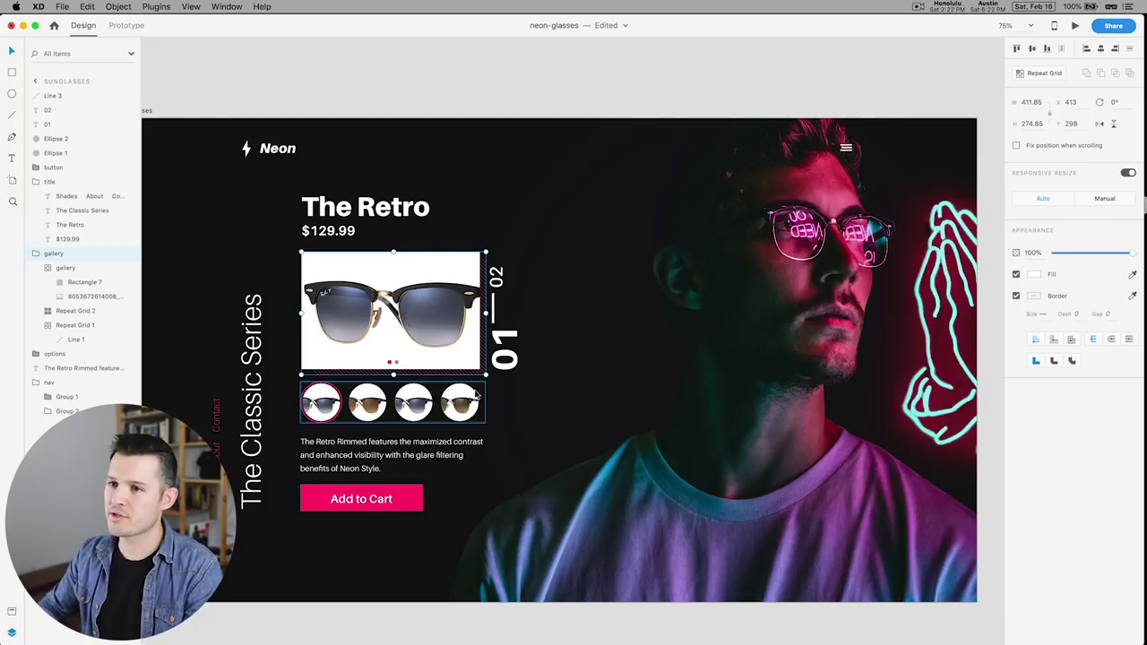
Step: Draw a pink rectangle about 162 by 84 in the artboard's lower-right corner and duplicate it directly to its left
{"action": "scroll", "coordinate": [477, 395], "scroll_direction": "right", "scroll_amount": 5}
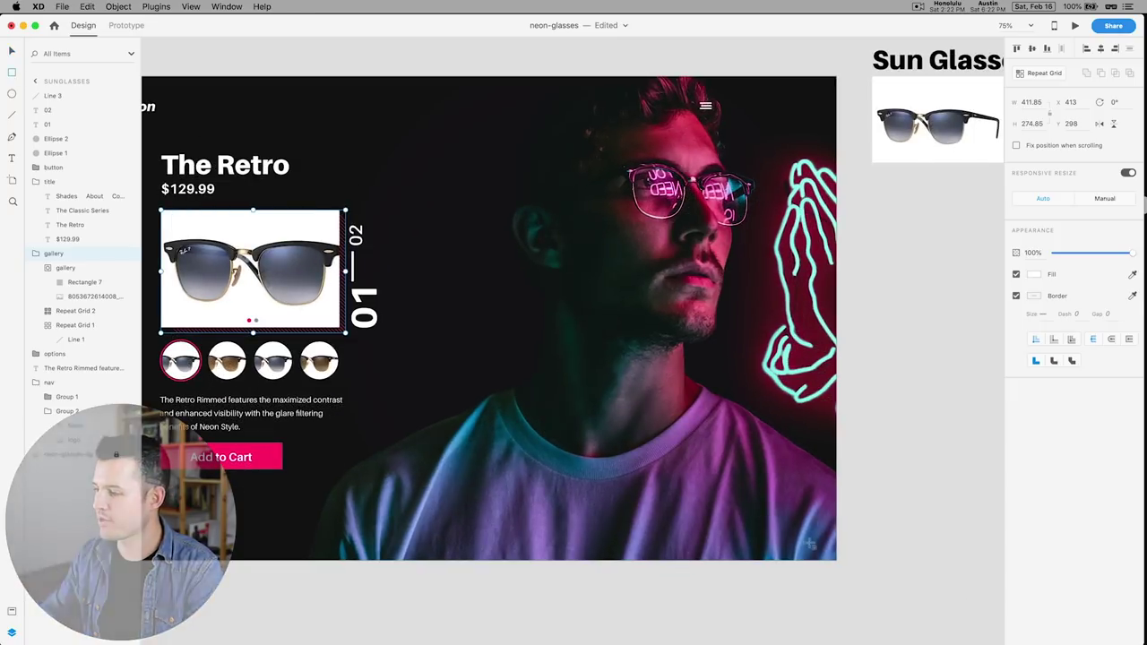
{"action": "left_click_drag", "start_coordinate": [764, 523], "coordinate": [836, 560]}
{"action": "key", "text": "v"}
{"action": "scroll", "coordinate": [800, 539], "scroll_direction": "left", "scroll_amount": 3}
{"action": "left_click", "coordinate": [1034, 296]}
{"action": "left_click", "coordinate": [907, 364]}
{"action": "left_click_drag", "start_coordinate": [906, 549], "coordinate": [833, 550]}
{"action": "left_click", "coordinate": [1034, 296]}
{"action": "left_click", "coordinate": [967, 531]}
Step: Add the text "The Harold" to the left pink box and a copy reading "The Kickbacks" to the right one
{"action": "scroll", "coordinate": [943, 523], "scroll_direction": "right", "scroll_amount": 1}
{"action": "key", "text": "z"}
{"action": "left_click_drag", "start_coordinate": [942, 522], "coordinate": [741, 575]}
{"action": "key", "text": "super+minus"}
{"action": "key", "text": "super+minus"}
{"action": "key", "text": "super+minus"}
{"action": "key", "text": "super+minus"}
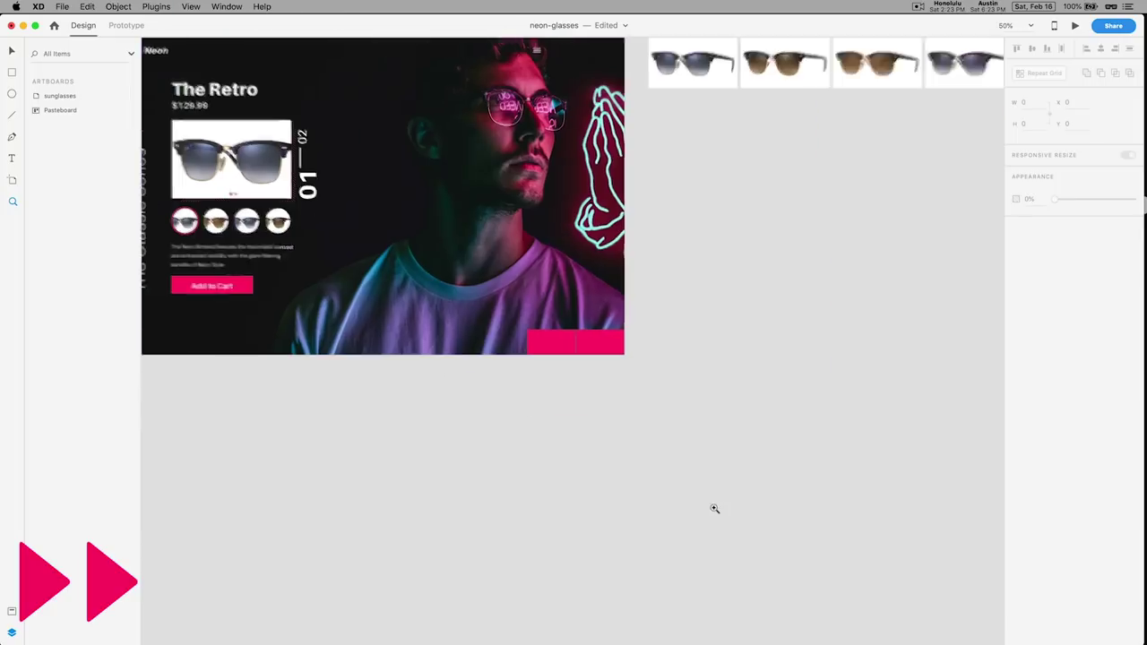
{"action": "scroll", "coordinate": [714, 508], "scroll_direction": "left", "scroll_amount": 5}
{"action": "left_click", "coordinate": [502, 185]}
{"action": "key", "text": "super+v"}
{"action": "key", "text": "super+a"}
{"action": "type", "text": "The Harold"}
{"action": "left_click_drag", "start_coordinate": [386, 384], "coordinate": [581, 383]}
{"action": "type", "text": "The Kickbacks"}
Step: Select both pink pagination boxes and open their border colour
{"action": "left_click", "coordinate": [628, 345], "text": "shift"}
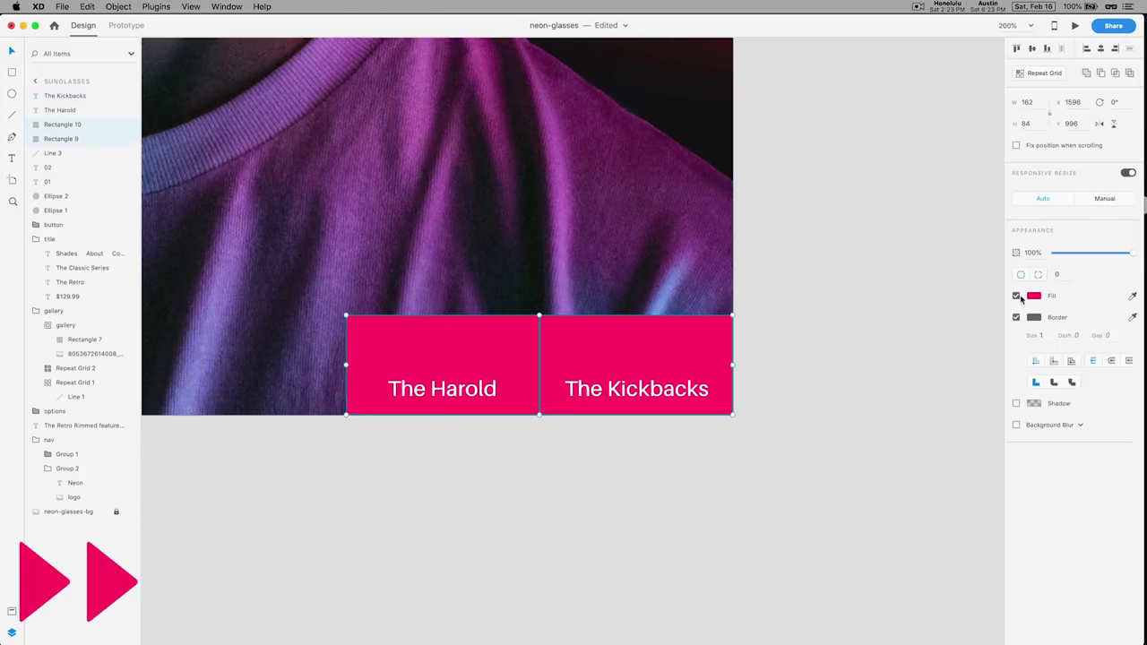
{"action": "left_click", "coordinate": [1035, 317]}
{"action": "left_click", "coordinate": [832, 260]}
Step: Draw a left-pointing white chevron above "The Harold" with the Pen tool and set its border size to 3
{"action": "key", "text": "super+minus"}
{"action": "key", "text": "super+minus"}
{"action": "key", "text": "super+minus"}
{"action": "key", "text": "p"}
{"action": "left_click", "coordinate": [436, 265]}
{"action": "left_click", "coordinate": [409, 290]}
{"action": "left_click", "coordinate": [436, 318]}
{"action": "left_click", "coordinate": [1035, 278]}
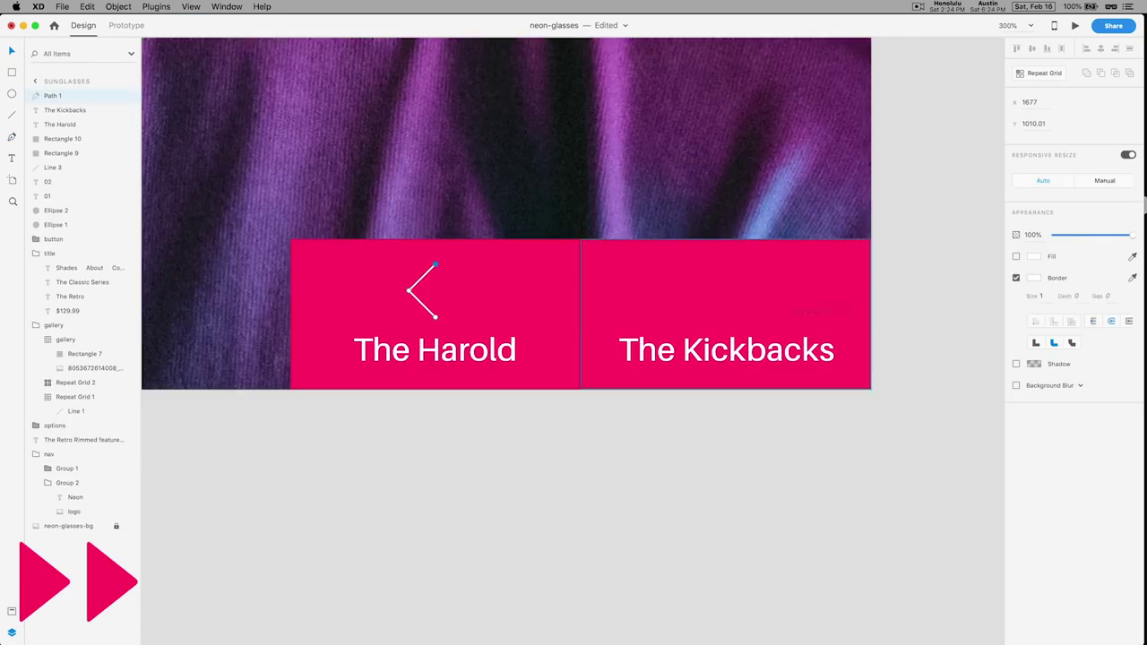
{"action": "left_click", "coordinate": [1042, 296]}
{"action": "type", "text": "3"}
Step: Duplicate the chevron above "The Kickbacks" and rotate the copy by 180 degrees
{"action": "left_click_drag", "start_coordinate": [421, 292], "coordinate": [728, 292]}
{"action": "left_click", "coordinate": [1117, 103]}
{"action": "type", "text": "180"}
{"action": "key", "text": "Return"}
Step: Place the left chevron in front of "The Harold" and align the pagination elements on their vertical middle
{"action": "key", "text": "super+minus"}
{"action": "key", "text": "super+minus"}
{"action": "key", "text": "super+minus"}
{"action": "key", "text": "super+minus"}
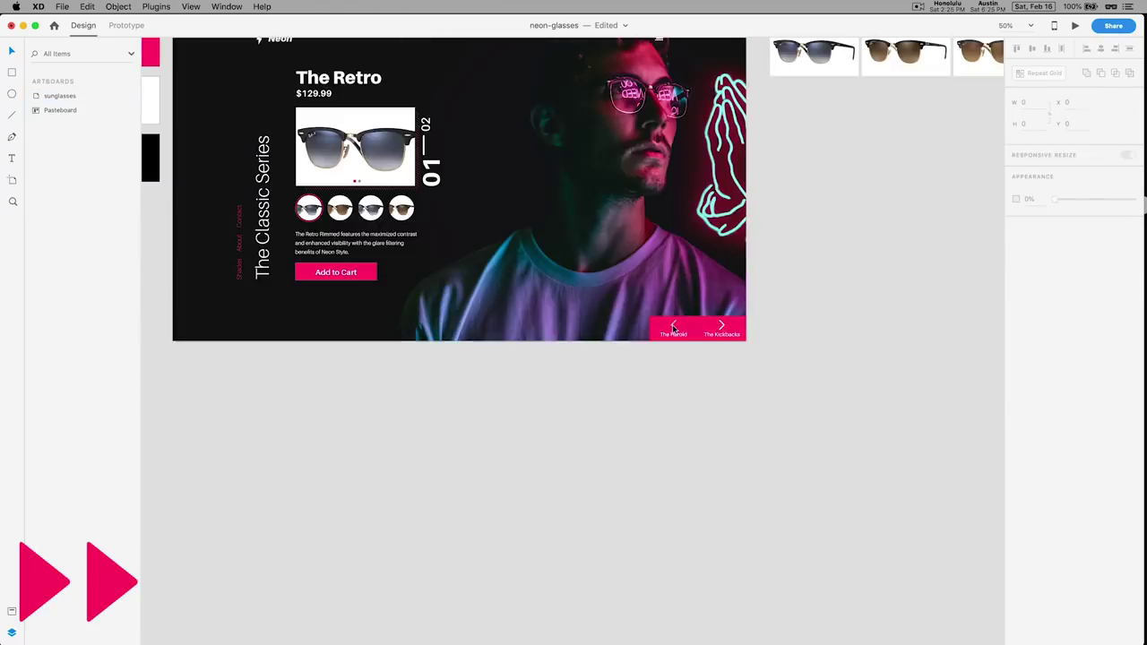
{"action": "key", "text": "super+plus"}
{"action": "key", "text": "super+plus"}
{"action": "key", "text": "super+plus"}
{"action": "mouse_move", "coordinate": [424, 367]}
{"action": "left_mouse_down"}
{"action": "mouse_move", "coordinate": [383, 403]}
{"action": "mouse_move", "coordinate": [408, 384]}
{"action": "left_mouse_up"}
{"action": "left_click", "coordinate": [484, 358], "text": "shift"}
{"action": "left_click", "coordinate": [1032, 48]}
Step: Widen the right pagination box to about 186 and place the right chevron after "The Kickbacks"
{"action": "left_click_drag", "start_coordinate": [522, 387], "coordinate": [494, 387]}
{"action": "left_click_drag", "start_coordinate": [540, 359], "coordinate": [680, 387]}
{"action": "left_click_drag", "start_coordinate": [745, 475], "coordinate": [328, 381]}
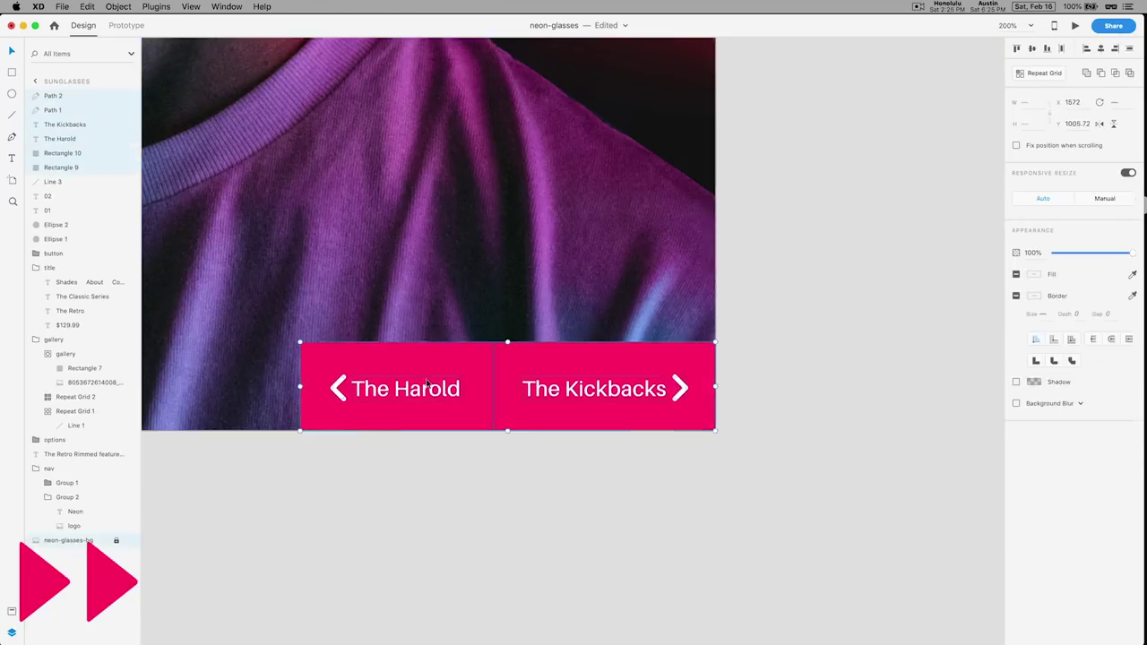
Step: Fill both pagination boxes with black and remove their borders
{"action": "key", "text": "super+minus"}
{"action": "key", "text": "super+minus"}
{"action": "key", "text": "super+minus"}
{"action": "left_click", "coordinate": [638, 384]}
{"action": "left_click", "coordinate": [688, 384], "text": "shift"}
{"action": "left_click", "coordinate": [1034, 296]}
{"action": "left_click", "coordinate": [1016, 317]}
{"action": "key", "text": "super+z"}
{"action": "left_click_drag", "start_coordinate": [619, 345], "coordinate": [897, 448]}
{"action": "left_click", "coordinate": [561, 374]}
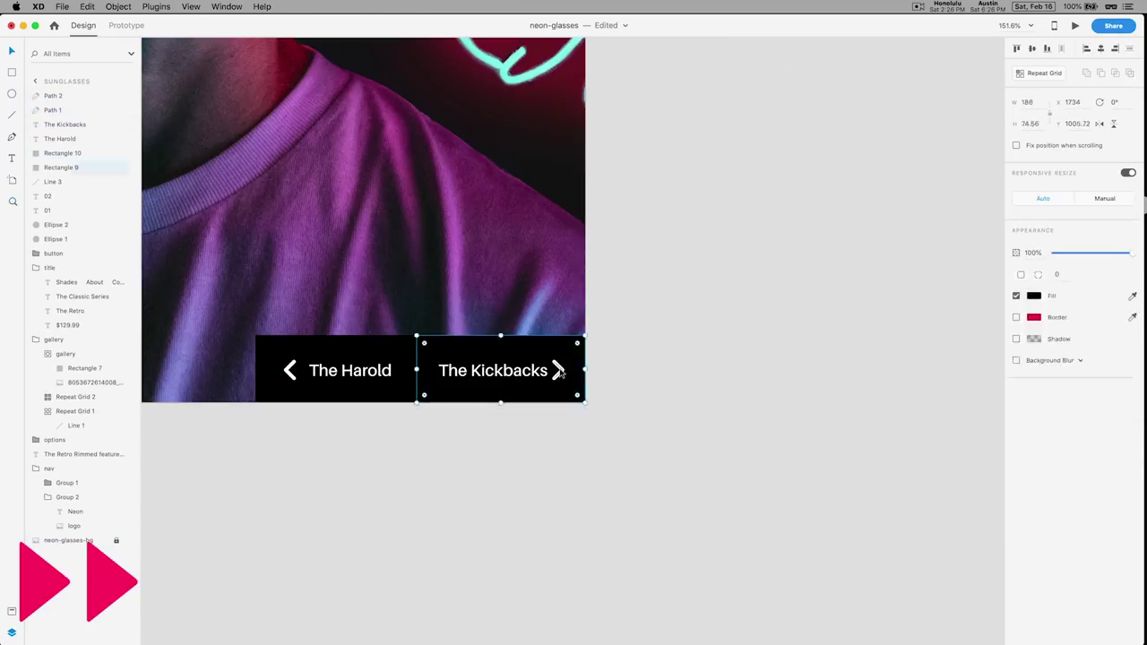
Step: Try nudging the product content sideways against the layout grid, move it back, and hide the grid
{"action": "left_click", "coordinate": [618, 463]}
{"action": "key", "text": "super+minus"}
{"action": "key", "text": "super+minus"}
{"action": "left_click_drag", "start_coordinate": [629, 451], "coordinate": [673, 462]}
{"action": "key", "text": "super+shift+apostrophe"}
{"action": "left_click_drag", "start_coordinate": [502, 395], "coordinate": [267, 166]}
{"action": "key", "text": "shift+Right"}
{"action": "key", "text": "shift+Right"}
{"action": "key", "text": "shift+Right"}
{"action": "key", "text": "shift+Right"}
{"action": "key", "text": "shift+Left"}
{"action": "key", "text": "shift+Left"}
{"action": "key", "text": "shift+Left"}
{"action": "key", "text": "shift+Left"}
{"action": "left_click", "coordinate": [438, 477]}
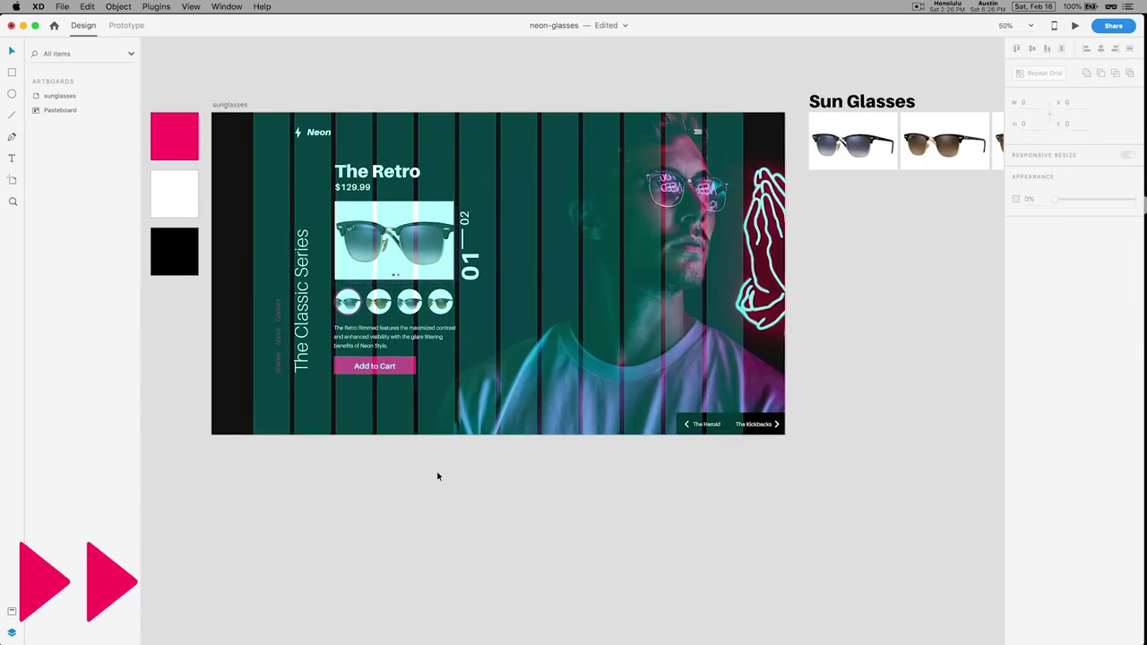
{"action": "key", "text": "super+shift+apostrophe"}
Step: Draw a closed basket outline near the menu icon with the Pen tool, using a white border of size 3
{"action": "scroll", "coordinate": [731, 95], "scroll_direction": "up", "scroll_amount": 8}
{"action": "scroll", "coordinate": [824, 240], "scroll_direction": "down", "scroll_amount": 3}
{"action": "left_click", "coordinate": [789, 233]}
{"action": "key", "text": "super+shift+apostrophe"}
{"action": "key", "text": "p"}
{"action": "left_click", "coordinate": [499, 92]}
{"action": "left_click", "coordinate": [511, 105]}
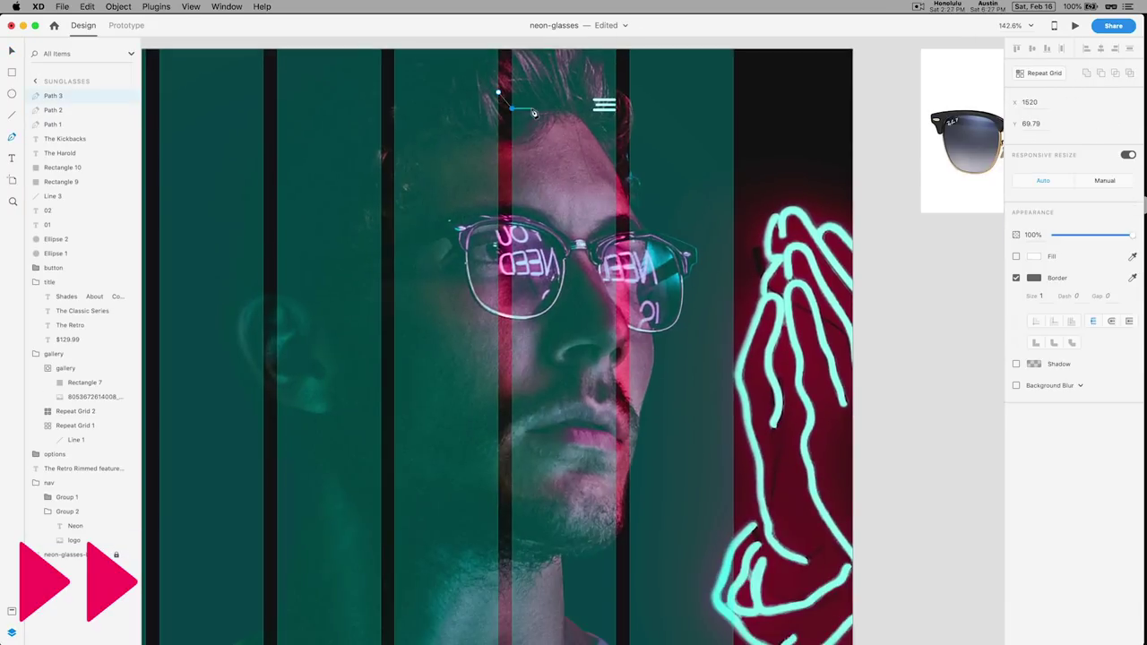
{"action": "left_click", "coordinate": [536, 106]}
{"action": "left_click", "coordinate": [549, 93]}
{"action": "left_click", "coordinate": [499, 93]}
{"action": "left_click", "coordinate": [1042, 296]}
{"action": "type", "text": "3"}
Step: Move the basket icon further left of the menu icon against the layout grid, and hide the grid
{"action": "scroll", "coordinate": [536, 90], "scroll_direction": "up", "scroll_amount": 8}
{"action": "mouse_move", "coordinate": [596, 300]}
{"action": "left_mouse_down"}
{"action": "mouse_move", "coordinate": [465, 283]}
{"action": "mouse_move", "coordinate": [793, 291]}
{"action": "mouse_move", "coordinate": [538, 304]}
{"action": "left_mouse_up"}
{"action": "key", "text": "super+minus"}
{"action": "key", "text": "super+minus"}
{"action": "key", "text": "super+minus"}
{"action": "key", "text": "super+minus"}
{"action": "key", "text": "super+minus"}
{"action": "left_click", "coordinate": [535, 292]}
{"action": "key", "text": "super+shift+apostrophe"}
Step: Draw an 8 by 8 pink circle without a border as a notification dot on the basket's upper-right corner
{"action": "key", "text": "super+equal"}
{"action": "key", "text": "super+equal"}
{"action": "key", "text": "super+equal"}
{"action": "left_click", "coordinate": [14, 95]}
{"action": "left_click_drag", "start_coordinate": [510, 117], "coordinate": [523, 129]}
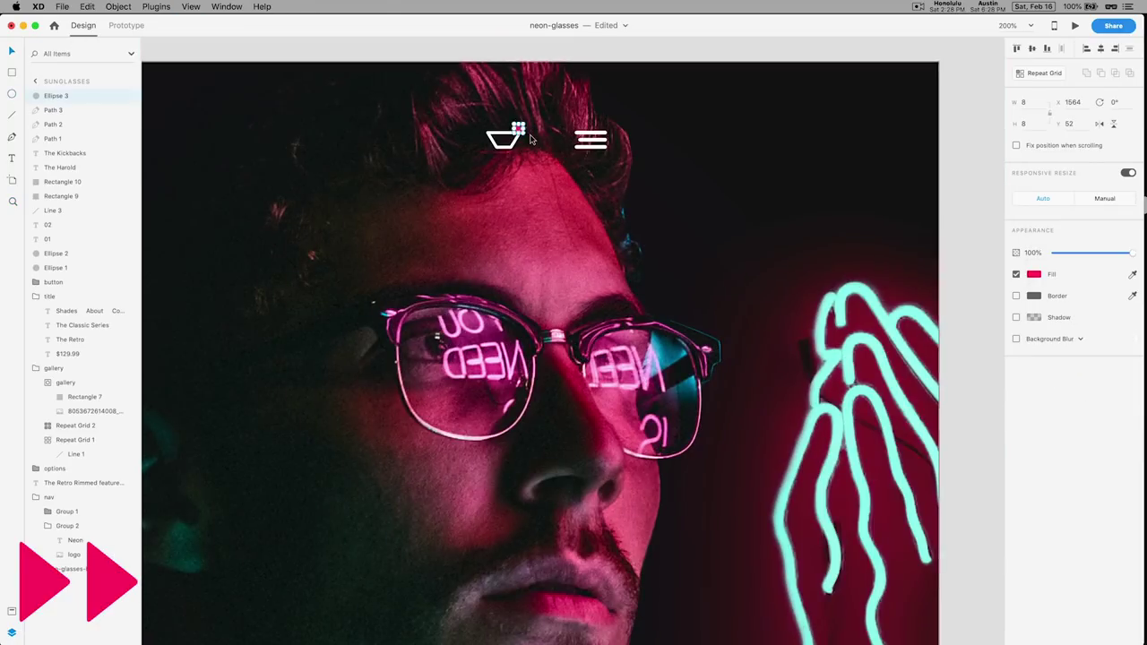
Step: Draw a black rectangle about 178 by 119 over the basket and menu icons and reorder it just above the background photo
{"action": "key", "text": "super+minus"}
{"action": "key", "text": "super+minus"}
{"action": "key", "text": "super+minus"}
{"action": "key", "text": "r"}
{"action": "left_click_drag", "start_coordinate": [797, 91], "coordinate": [875, 141]}
{"action": "left_click_drag", "start_coordinate": [57, 184], "coordinate": [56, 369]}
{"action": "key", "text": "super+equal"}
{"action": "key", "text": "super+equal"}
{"action": "key", "text": "super+equal"}
{"action": "key", "text": "super+minus"}
{"action": "key", "text": "super+minus"}
{"action": "key", "text": "super+minus"}
{"action": "key", "text": "super+minus"}
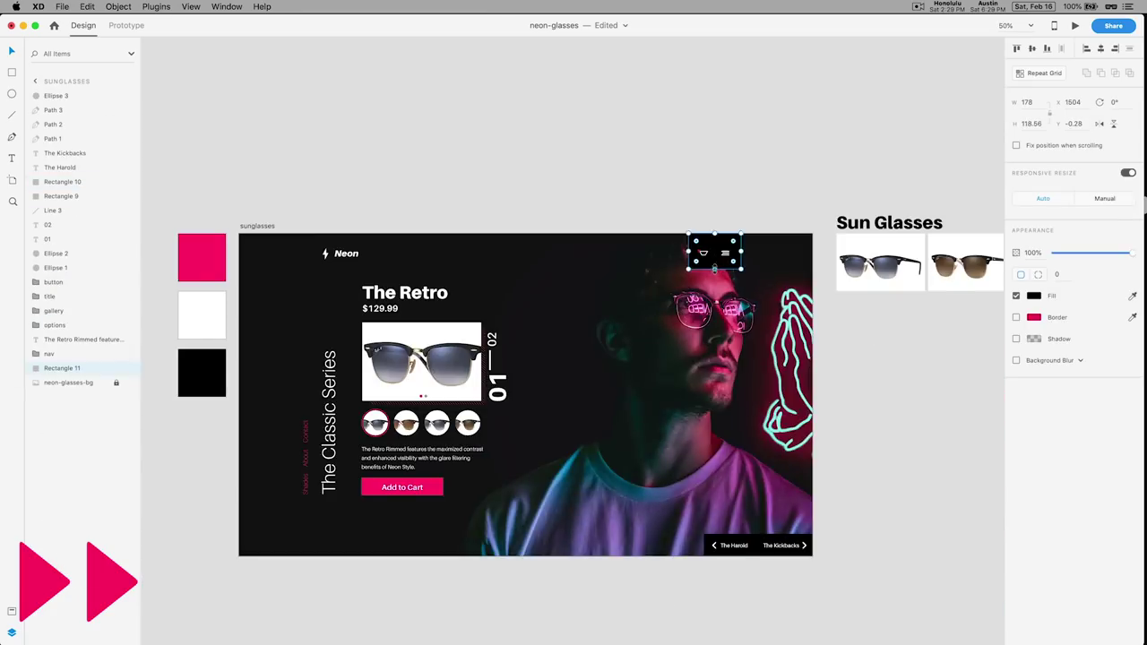
{"action": "key", "text": "super+equal"}
{"action": "key", "text": "super+equal"}
{"action": "key", "text": "super+equal"}
{"action": "left_click", "coordinate": [509, 263]}
{"action": "scroll", "coordinate": [552, 269], "scroll_direction": "down", "scroll_amount": 4}
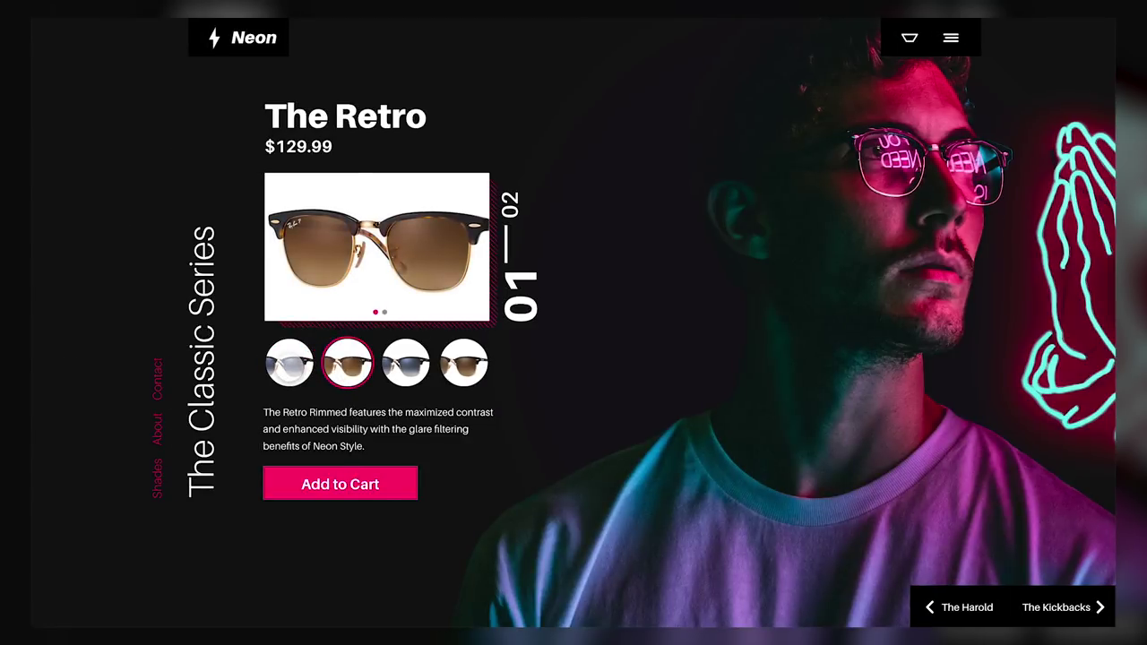
Step: Preview the finished page by switching the gallery between the blue and brown lens colour options
{"action": "left_click", "coordinate": [290, 367]}
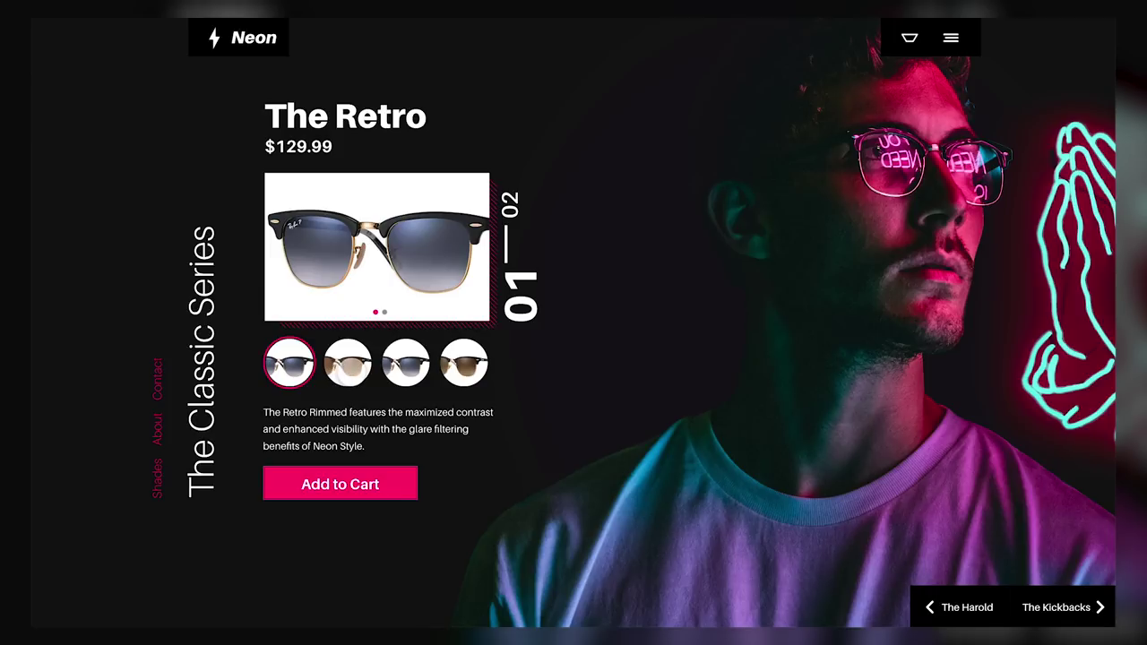
{"action": "left_click", "coordinate": [351, 371]}
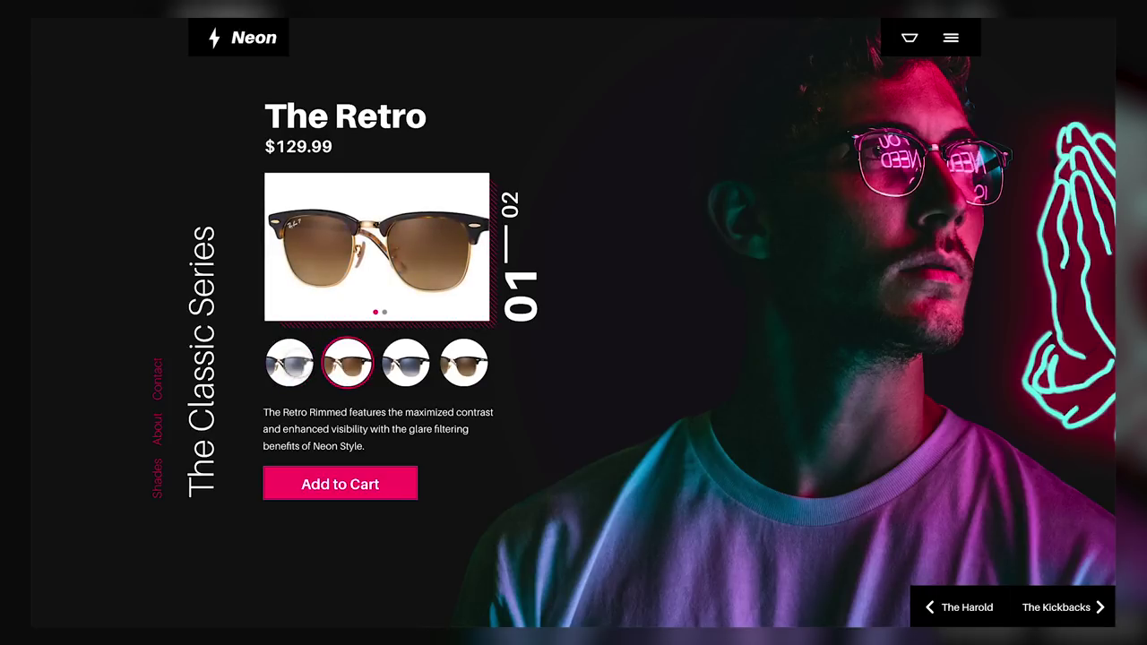
{"action": "left_click", "coordinate": [298, 369]}
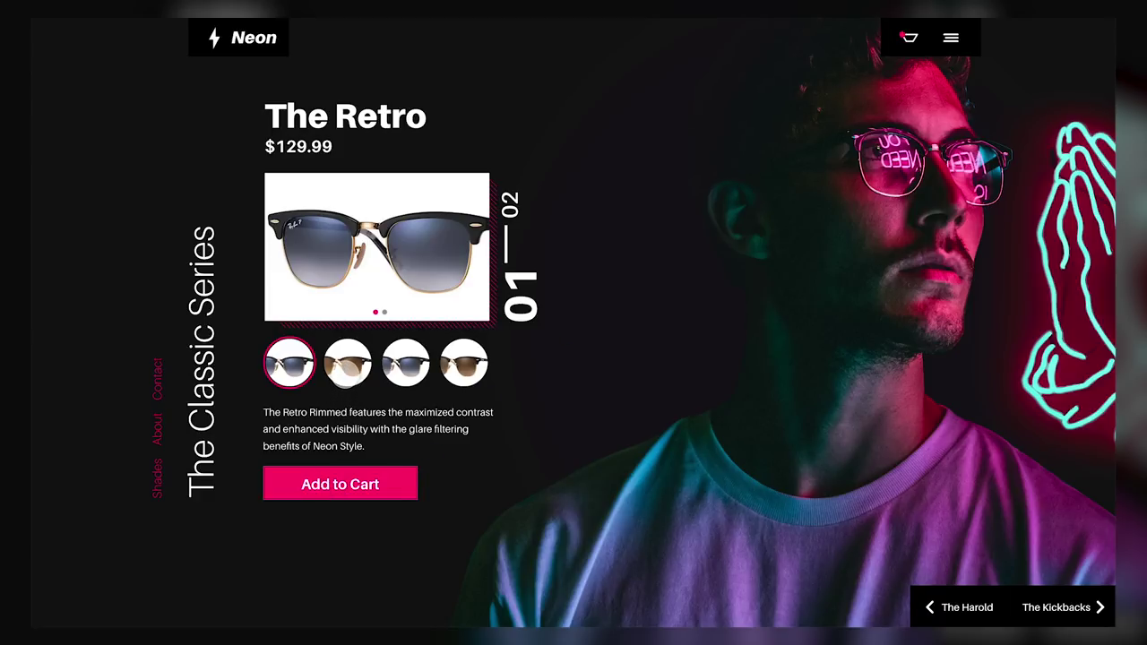
{"action": "left_click", "coordinate": [348, 363]}
{"action": "left_click", "coordinate": [290, 363]}
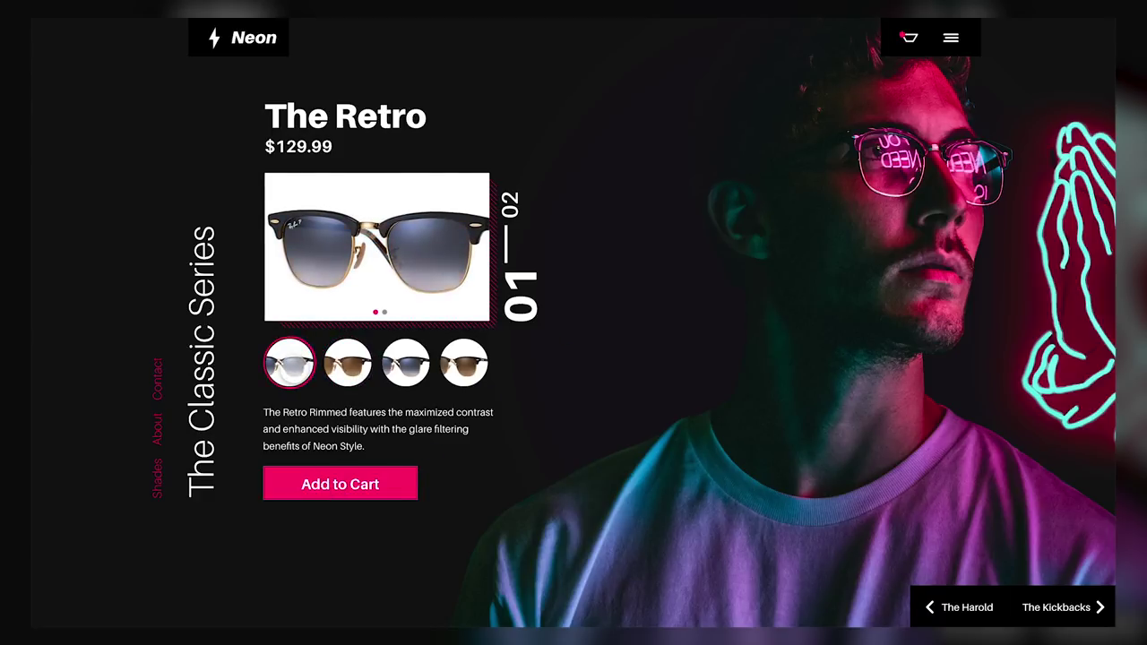